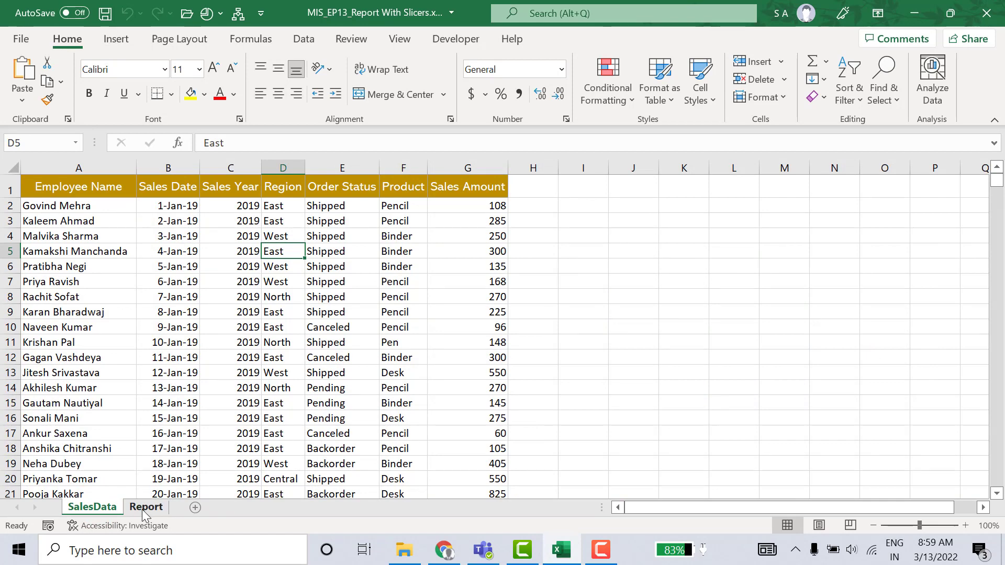
Insert a new blank worksheet in front of the SalesData sheet
left_click(143, 508)
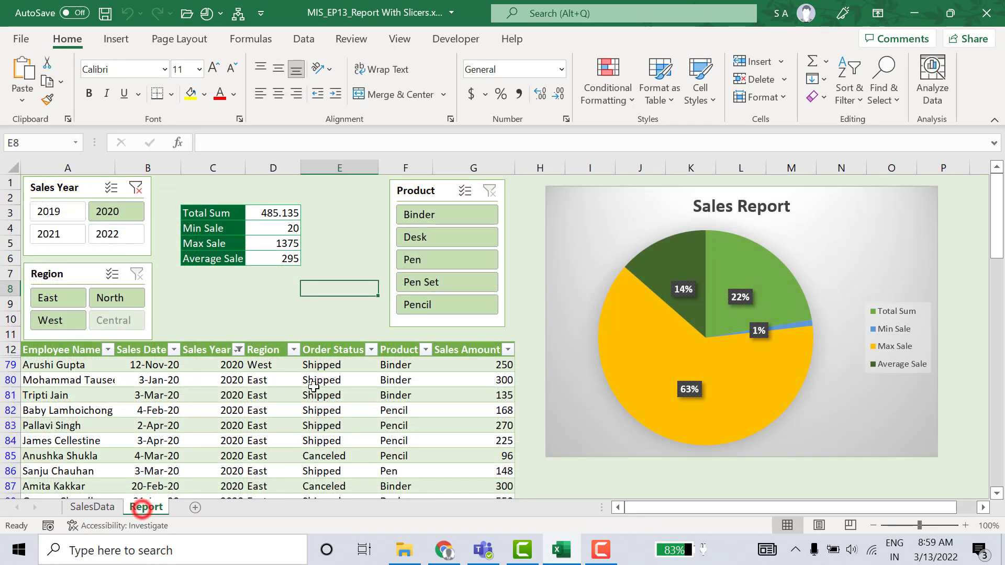
left_click(87, 506)
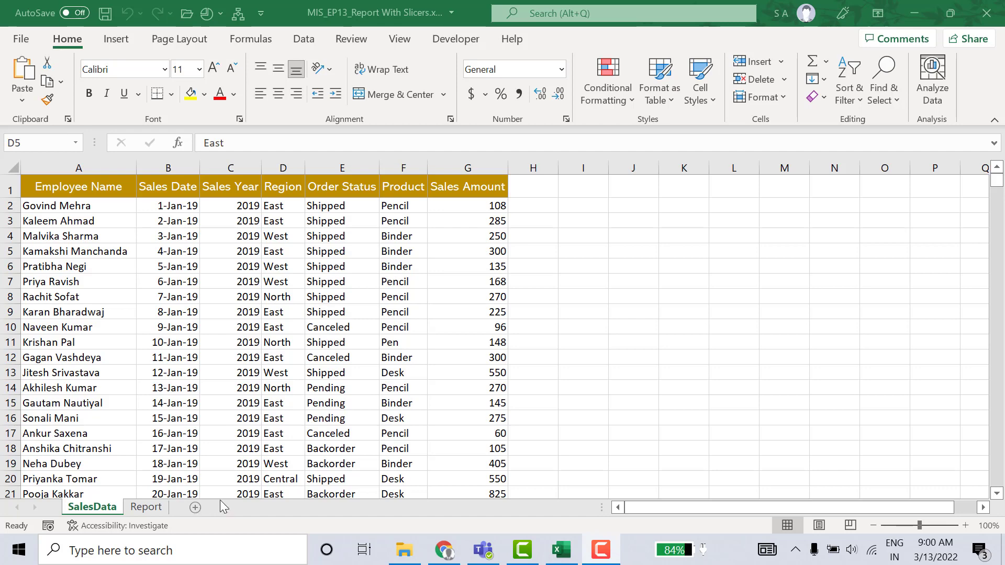
left_click(199, 470)
key("shift+F11")
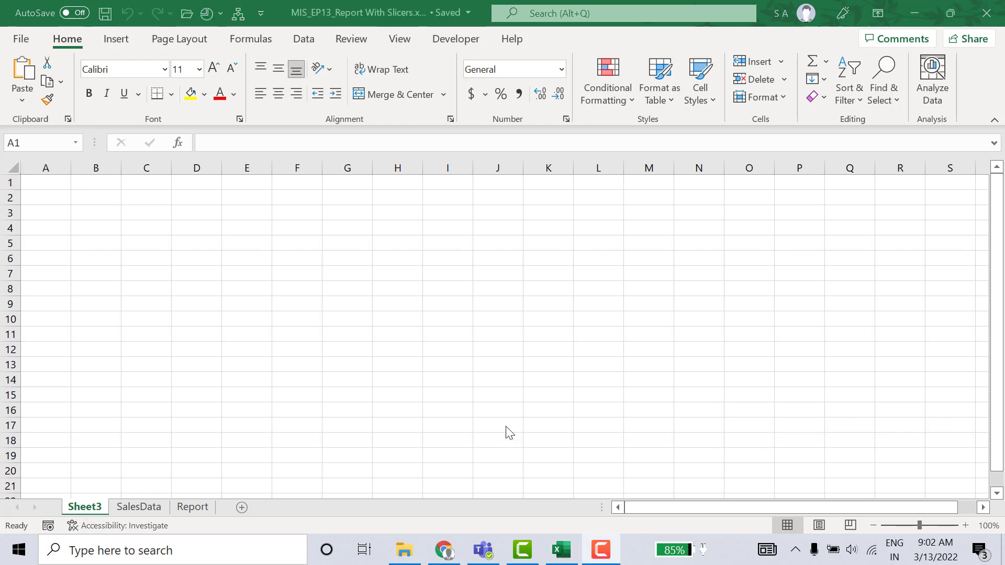
Rename the new blank worksheet as SalesReport
double_click(79, 507)
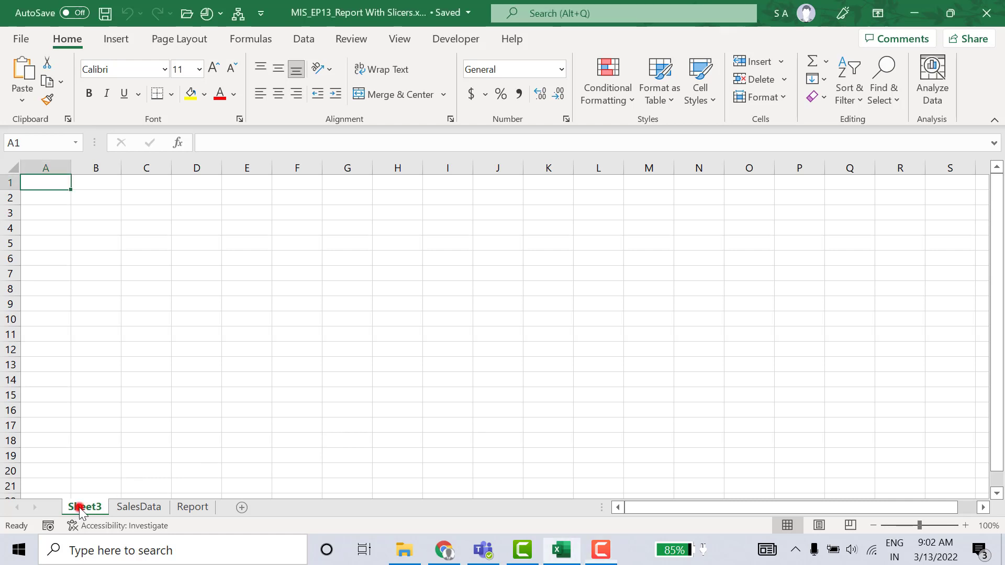
left_click(224, 316)
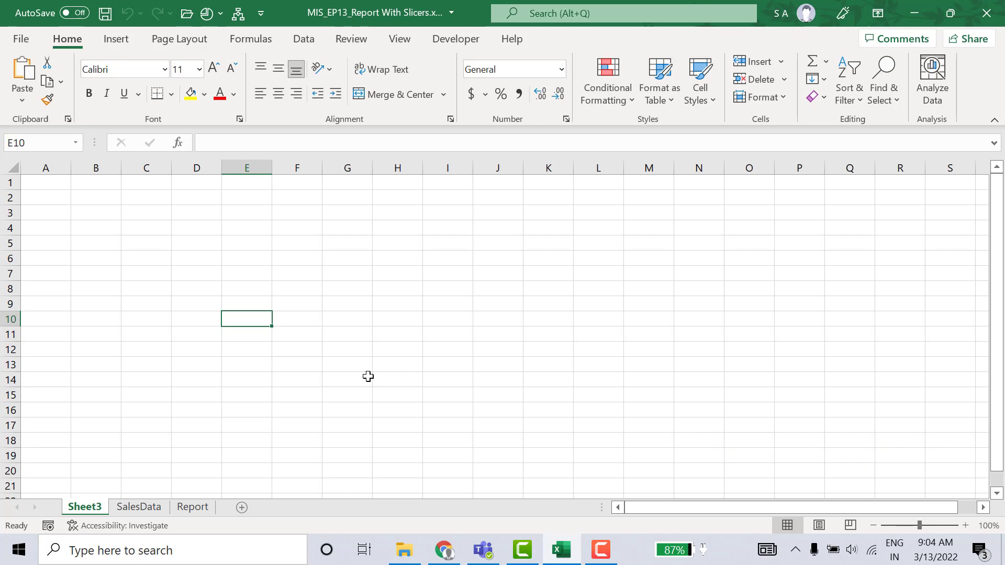
key("alt+h")
type("o")
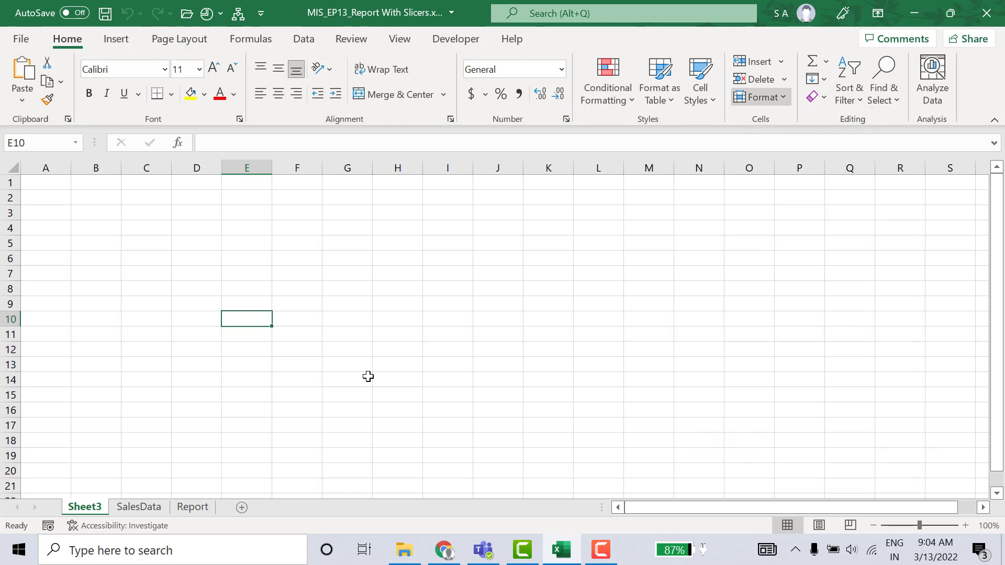
type("r")
type("Sale")
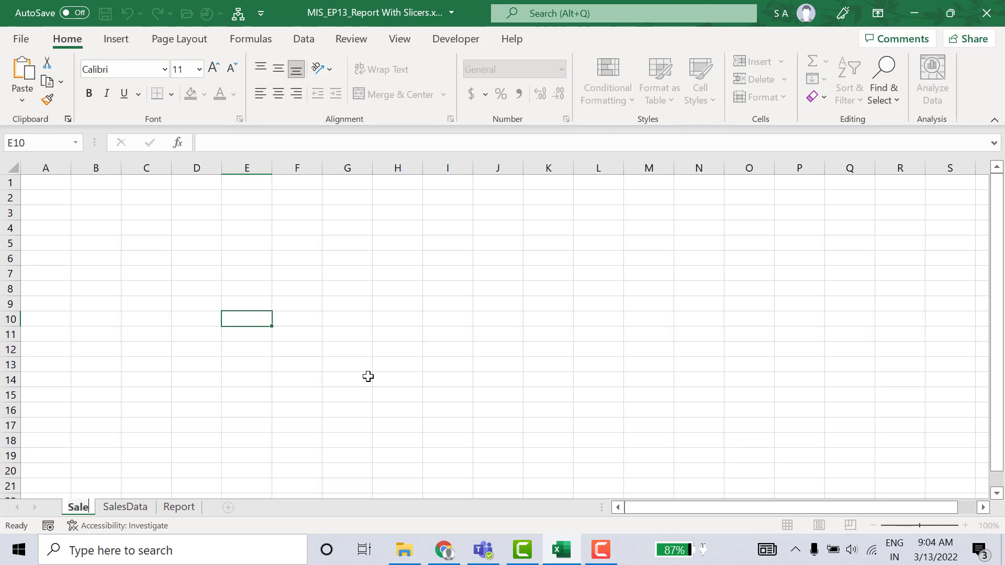
type("sReport")
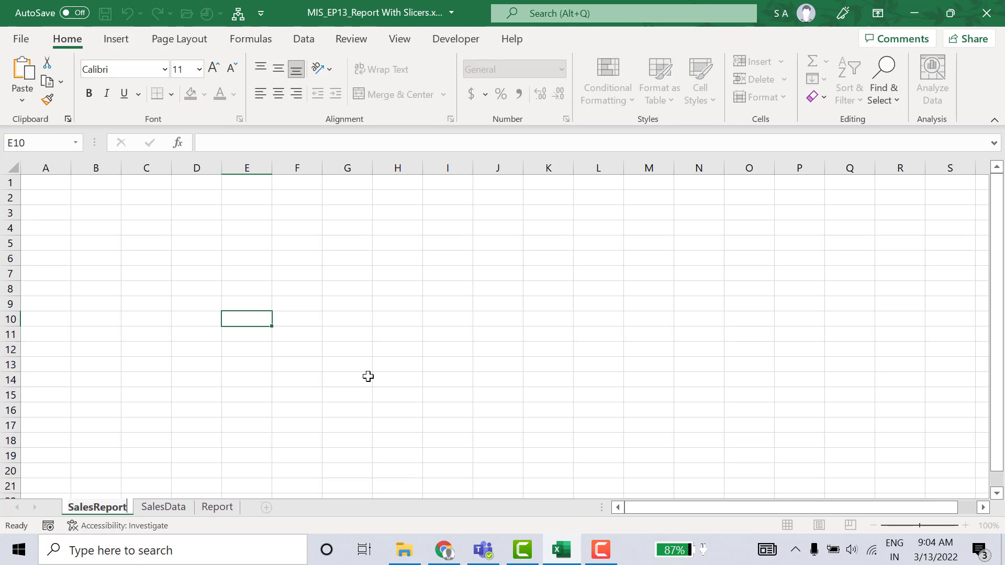
key("Return")
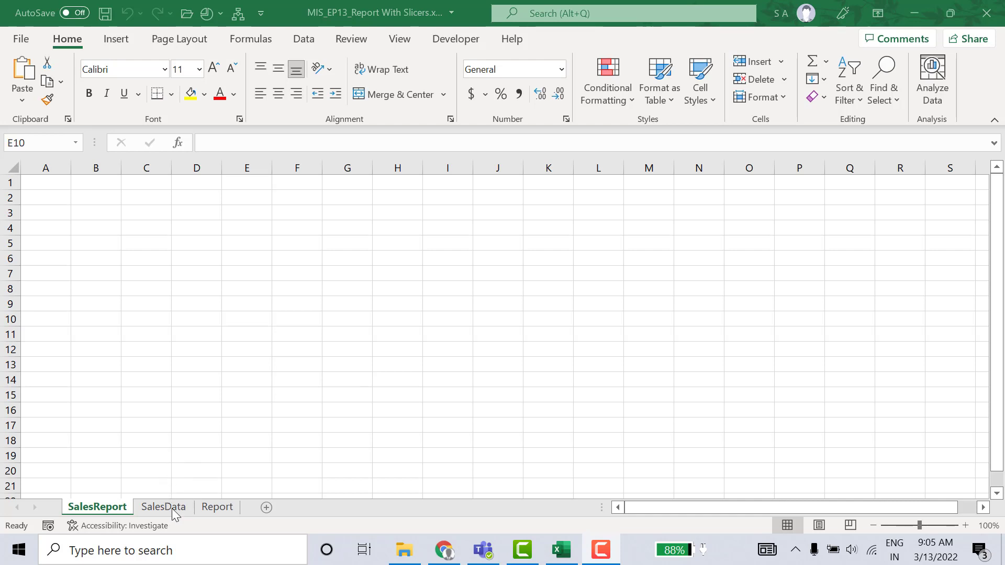
Copy the entire data range of the SalesData sheet, headers included, starting from cell A1
left_click(171, 507)
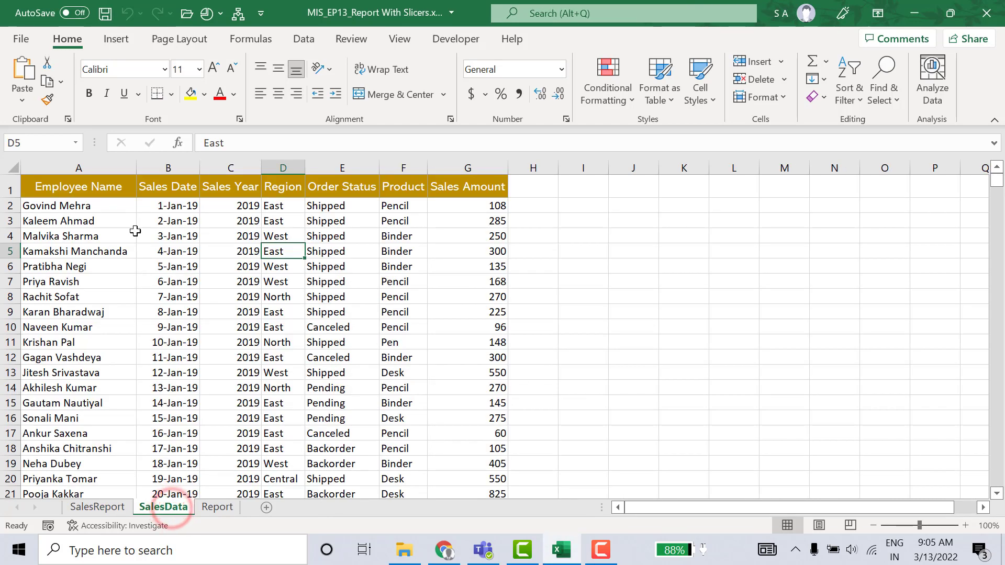
left_click(75, 192)
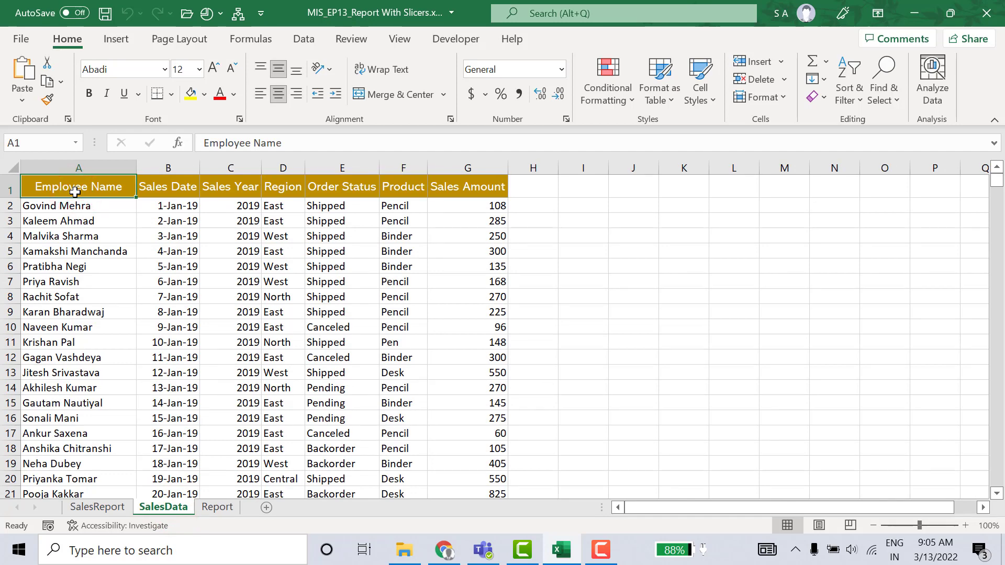
key("ctrl+shift+End")
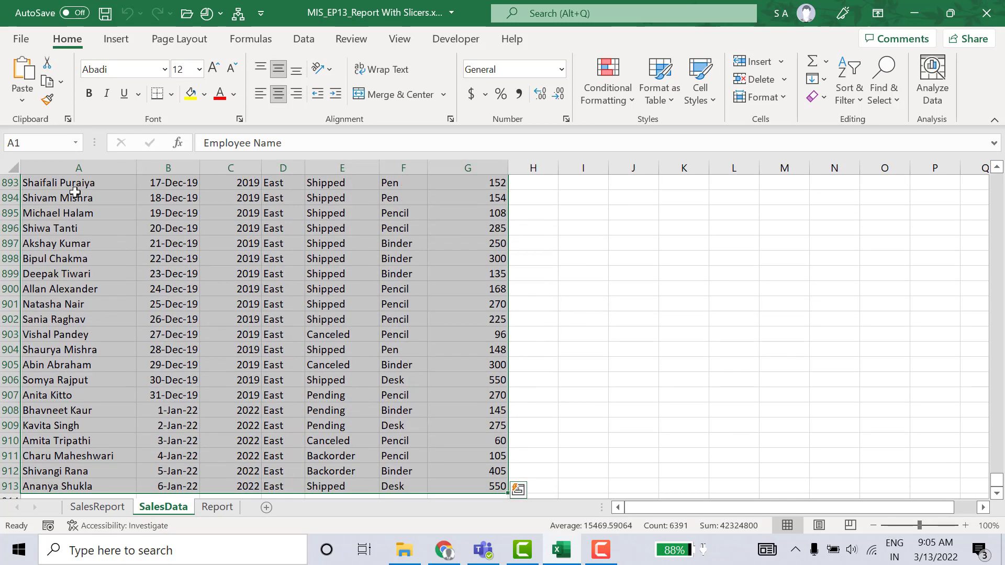
key("ctrl+c")
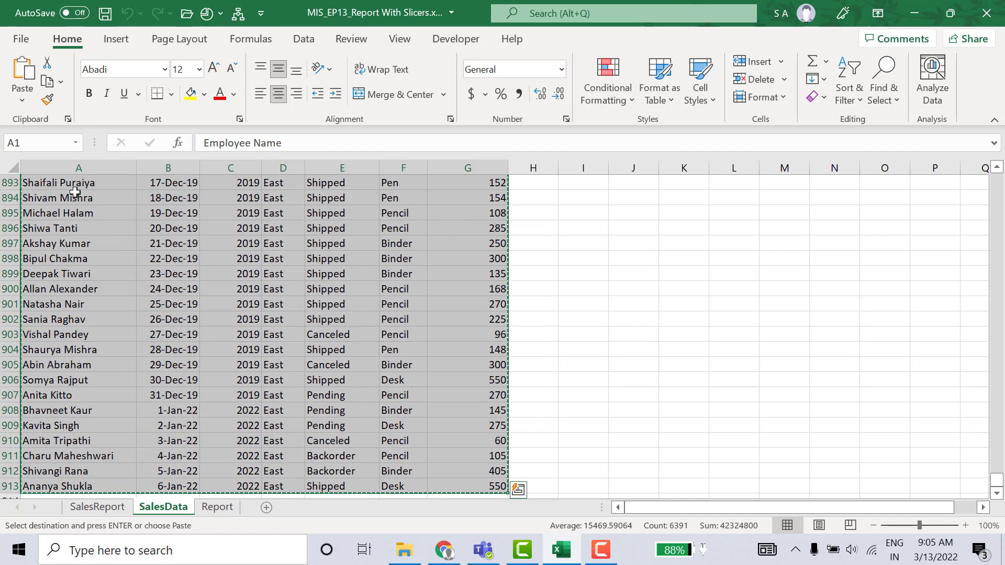
Paste the copied sales data as values only into the SalesReport sheet, starting at cell A12
left_click(97, 507)
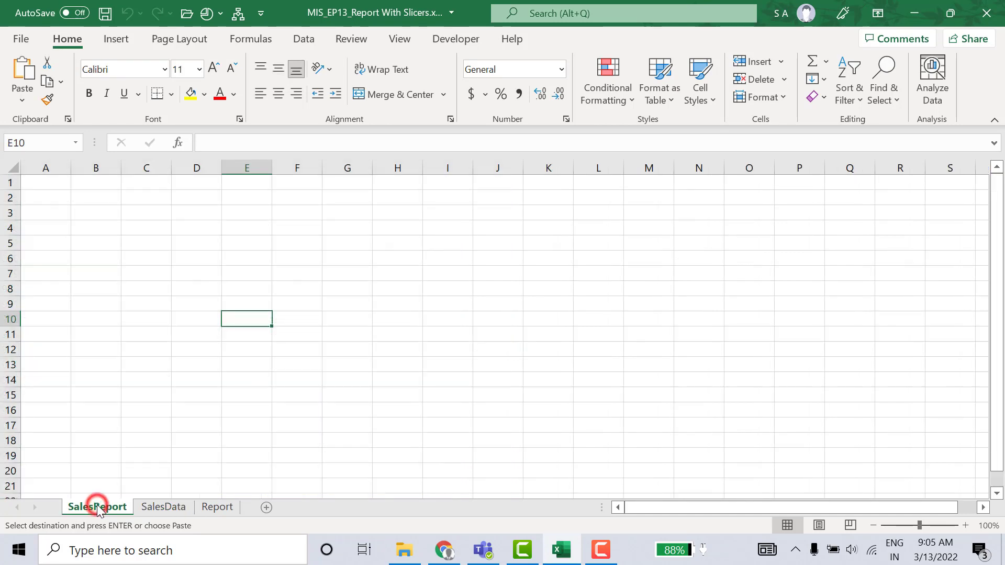
left_click(33, 352)
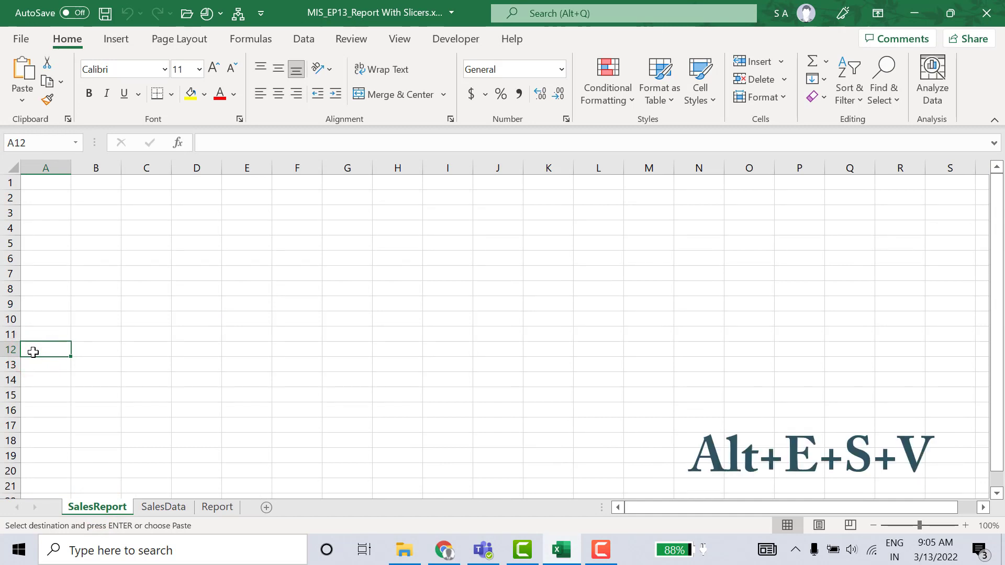
key("alt+e")
key("s")
key("v")
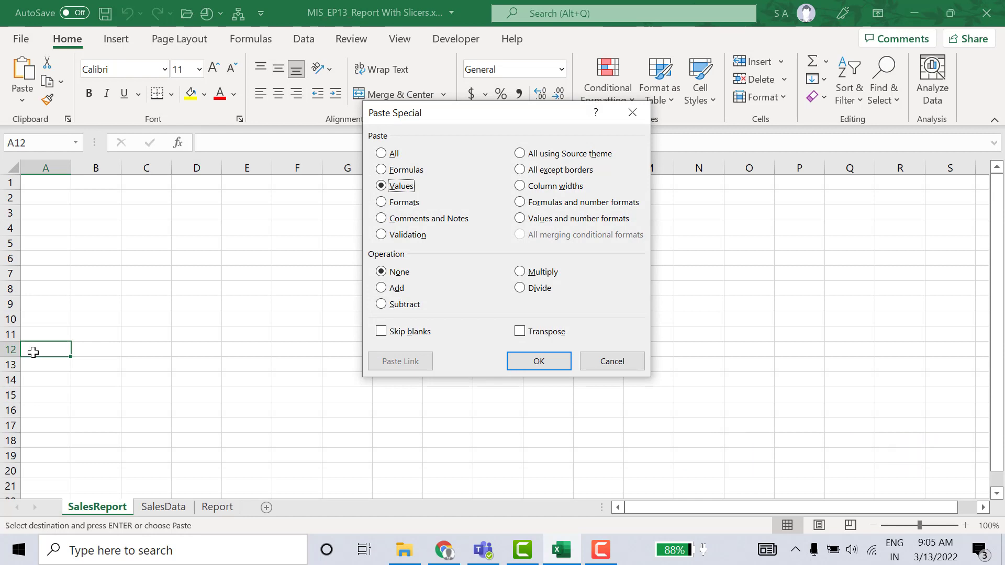
key("Return")
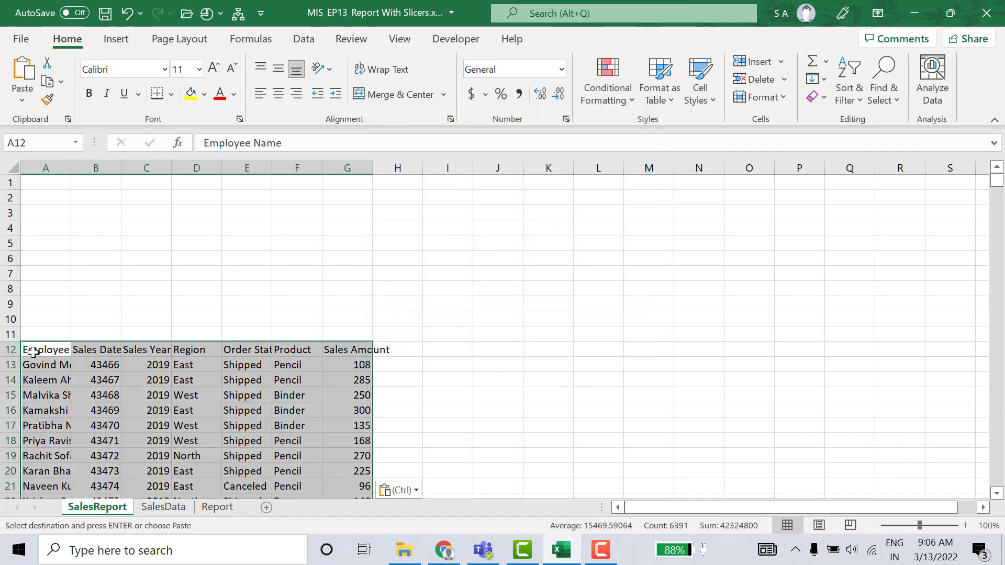
AutoFit the column widths of the pasted sales data
key("alt+h")
key("o")
key("i")
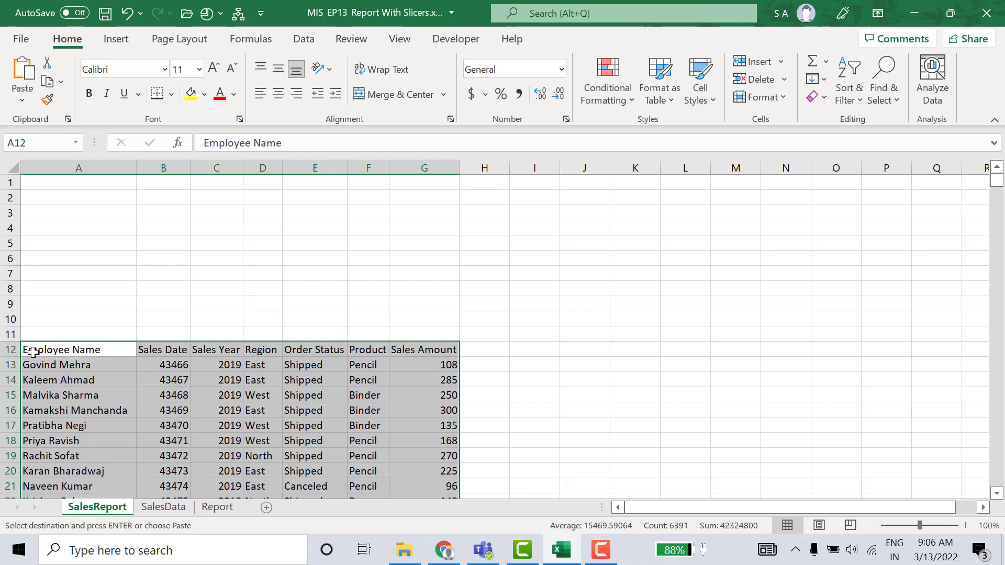
left_click(32, 352)
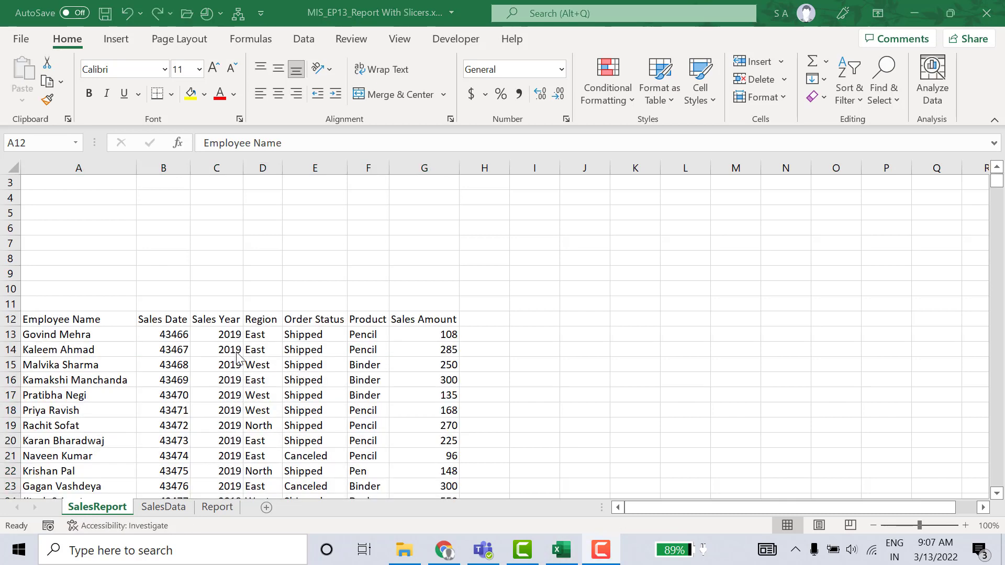
Format all Sales Date values from B13 down to the last row as day-month-year dates like 1-Jan-19
scroll(181, 335, "down", 1)
left_click(181, 335)
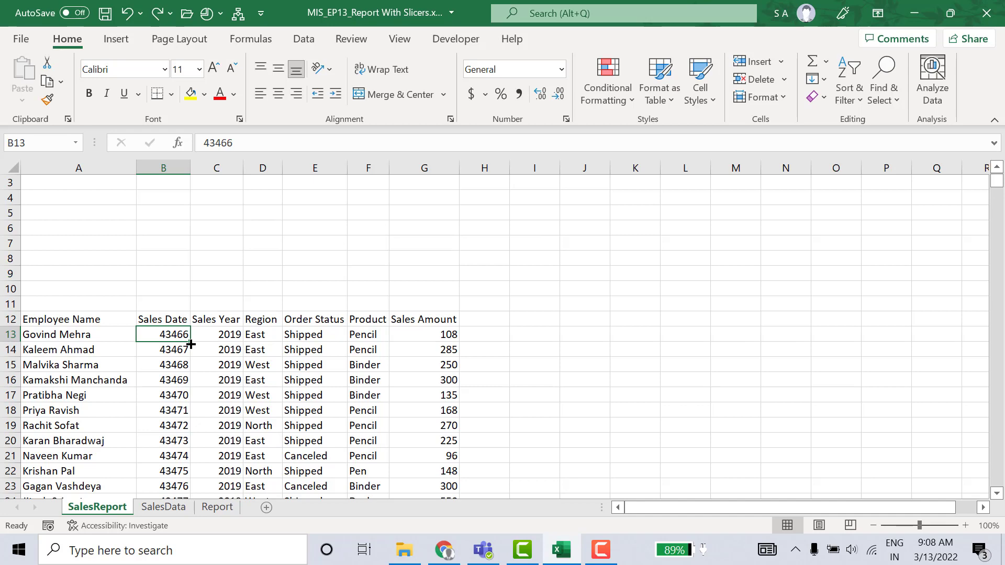
key("ctrl+shift+Down")
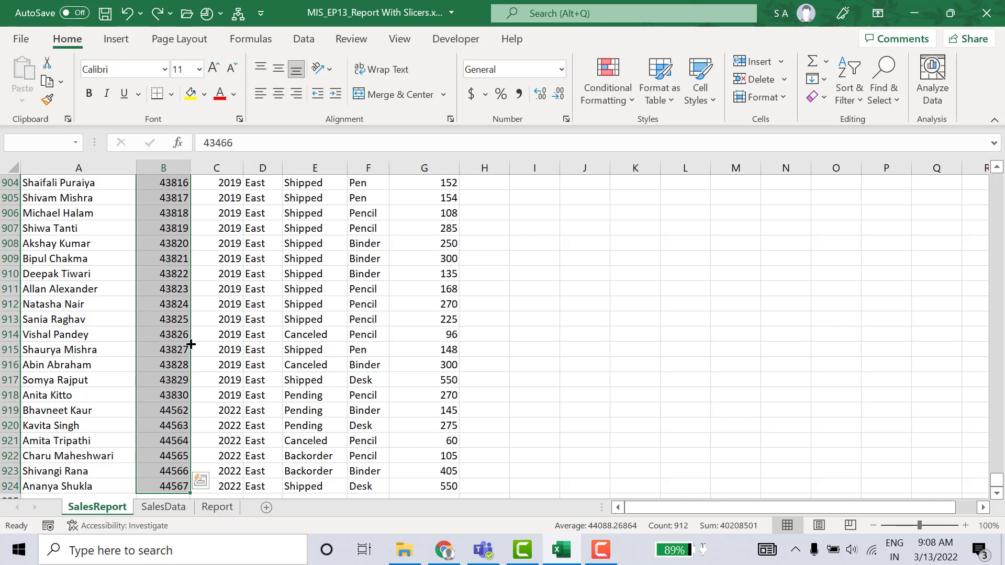
key("ctrl+BackSpace")
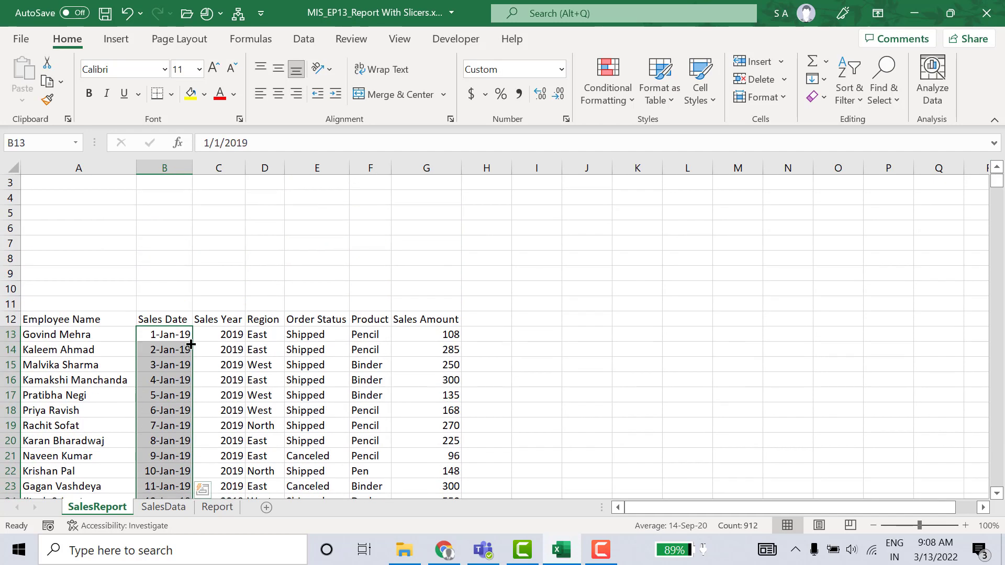
Check the Sales Date column from its header to its last row and save the workbook
key("Up")
key("Left")
key("ctrl+s")
key("Right")
key("ctrl+Down")
key("ctrl+Up")
key("Up")
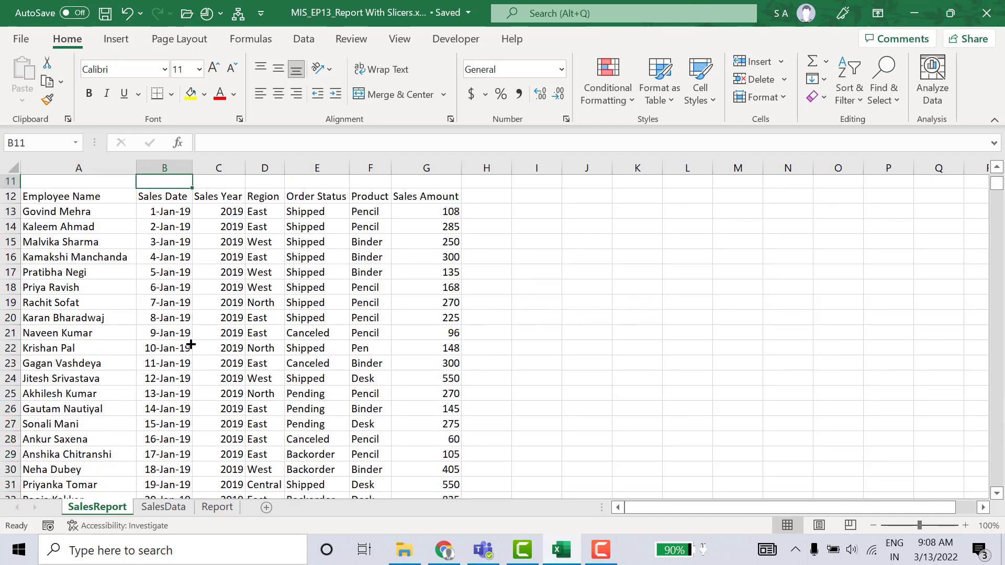
key("Down")
key("Down")
key("ctrl+s")
key("Up")
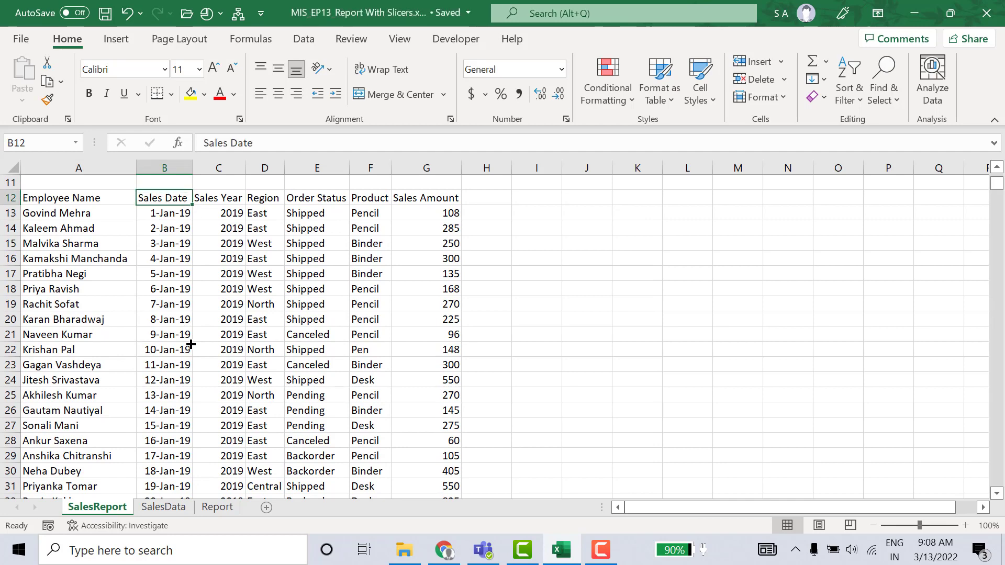
Convert the range A12:G924 into a table with headers
key("Left")
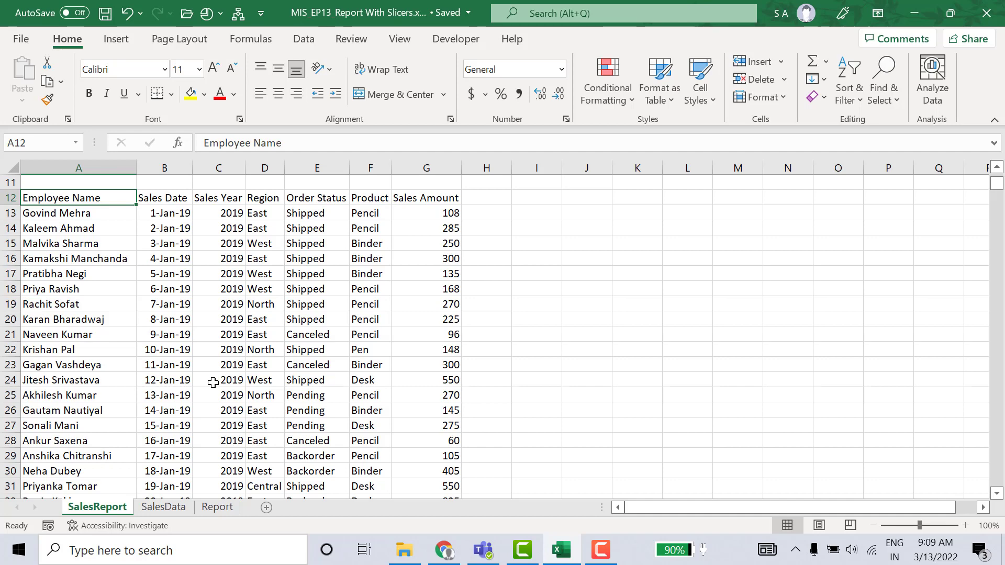
key("ctrl+t")
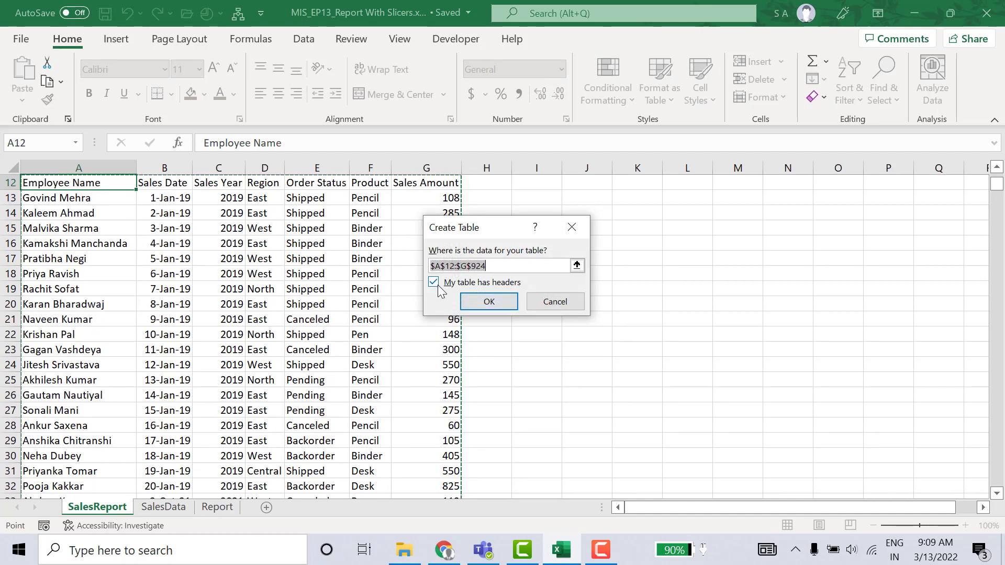
left_click(485, 302)
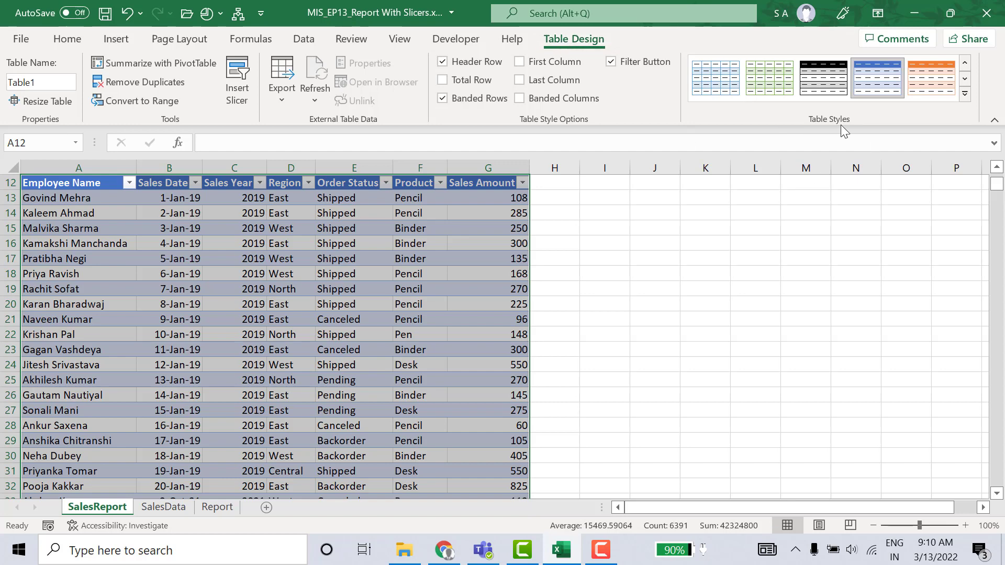
Apply the green table style from the second row of the Medium group to the sales table
left_click(966, 93)
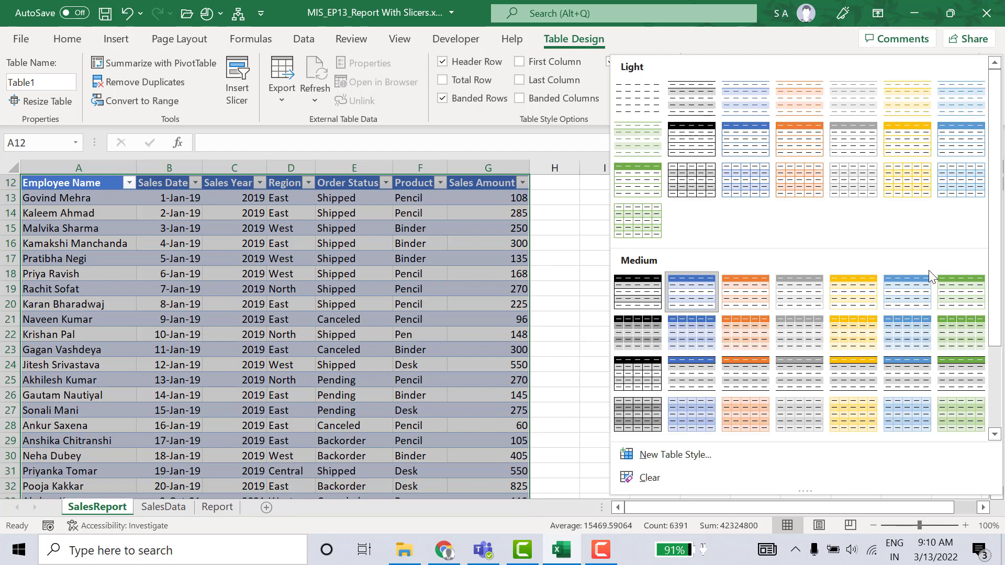
left_click(969, 338)
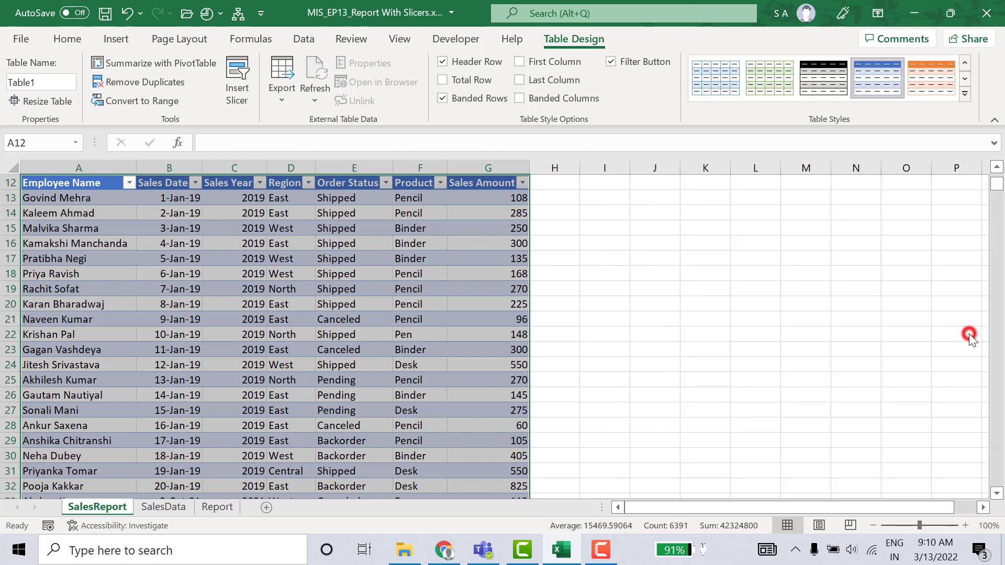
left_click(590, 300)
Move to cell C1 above the sales table and save the workbook
key("Up")
key("Up")
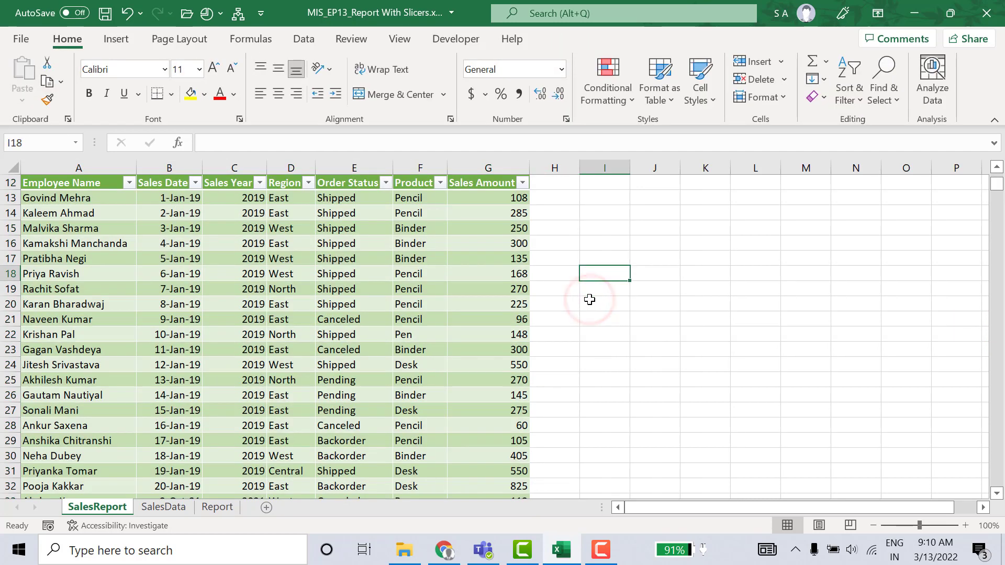
key("ctrl+Up")
key("Left")
key("Left")
key("Left")
key("Left")
key("Left")
key("Left")
key("ctrl+s")
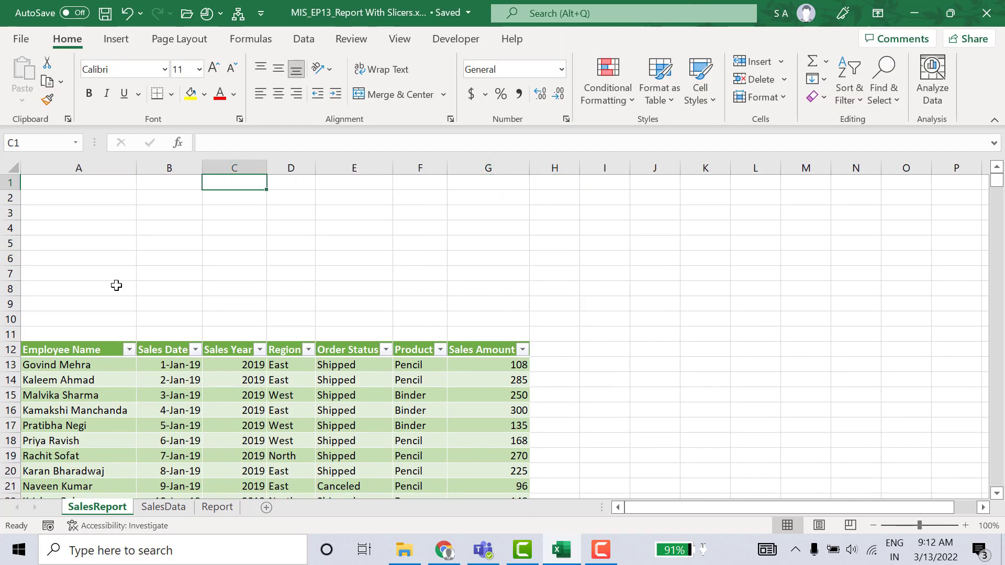
Insert slicers for the Sales Year, Region and Product fields of the sales table
left_click(101, 382)
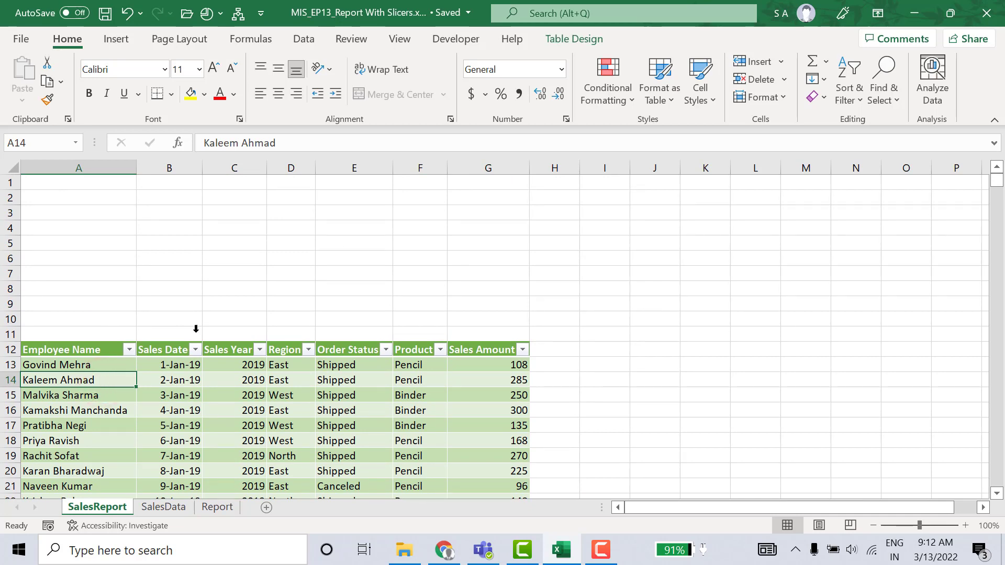
left_click(578, 41)
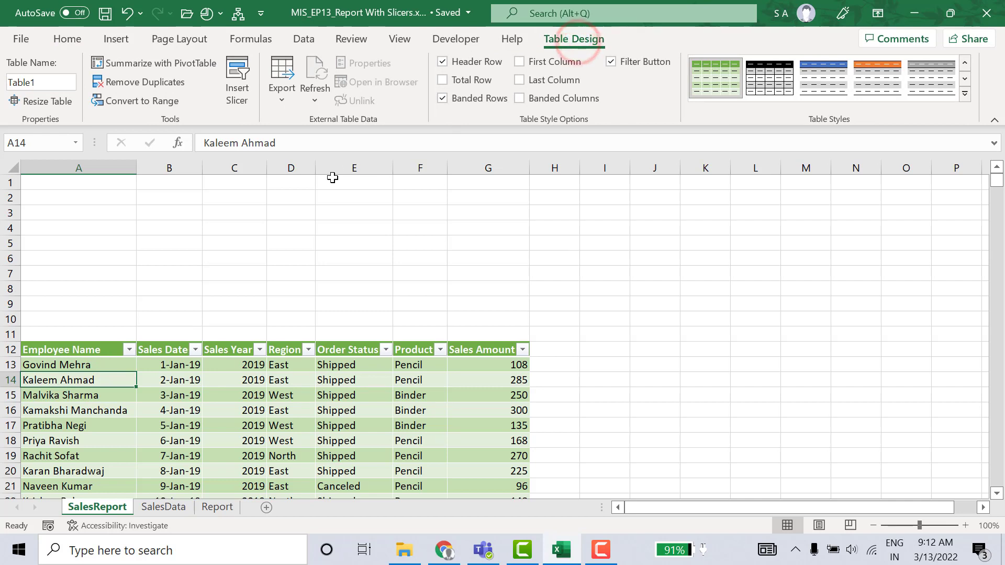
left_click(245, 99)
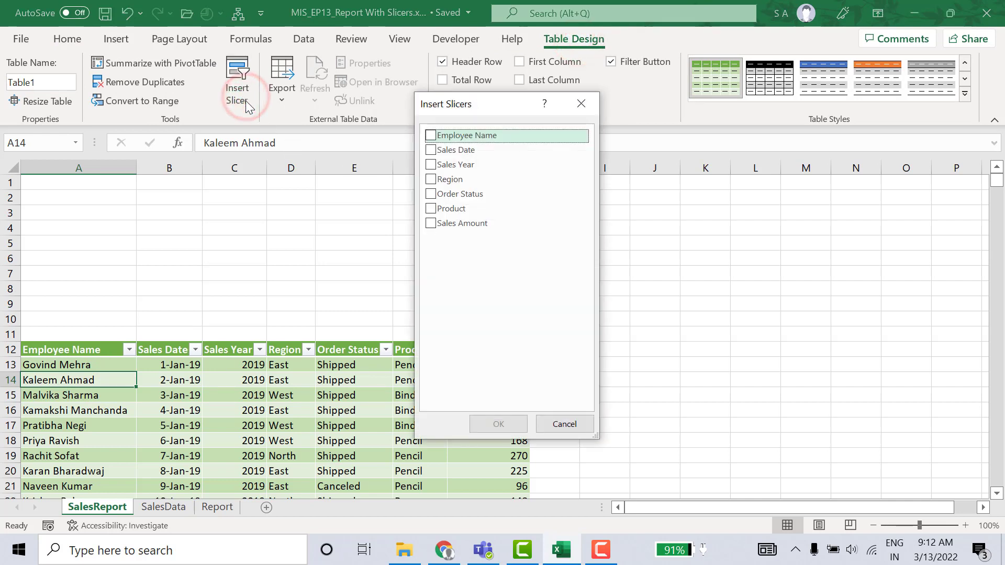
left_click(431, 180)
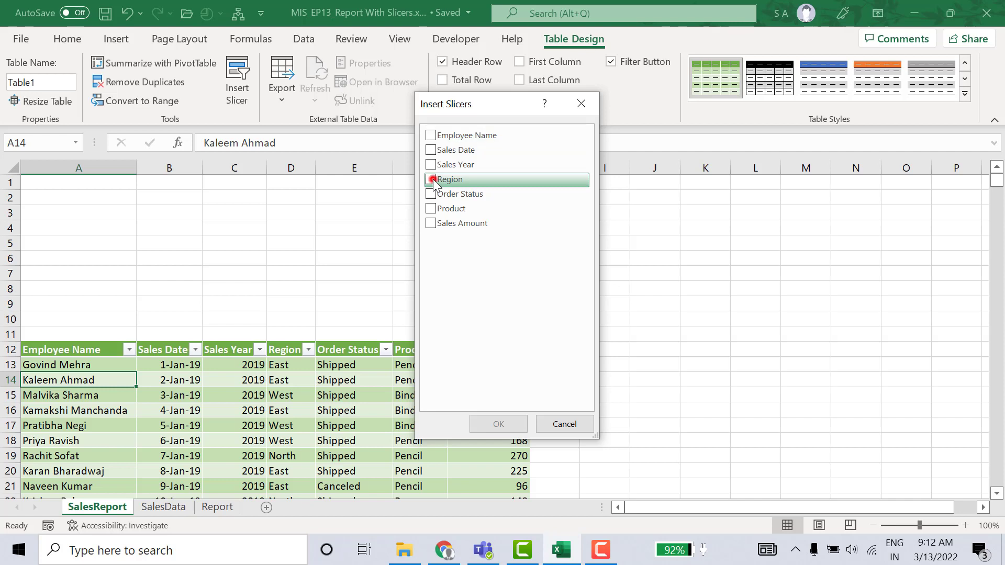
left_click(431, 209)
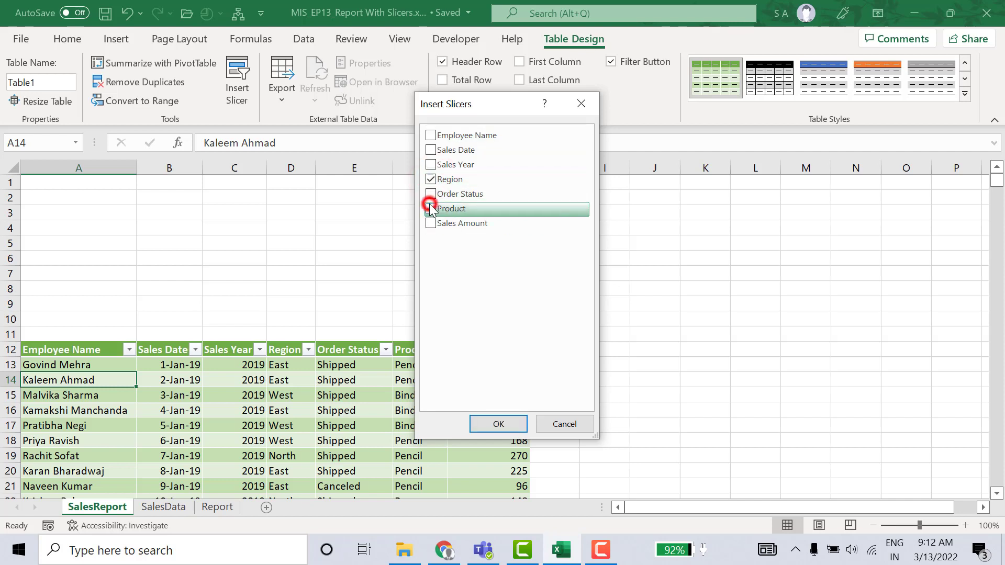
left_click(431, 166)
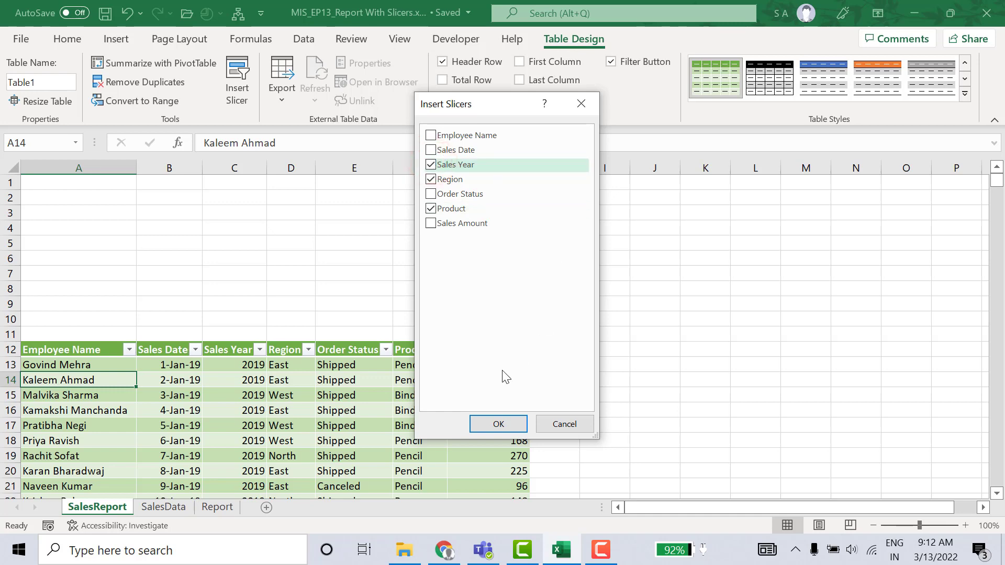
left_click(507, 425)
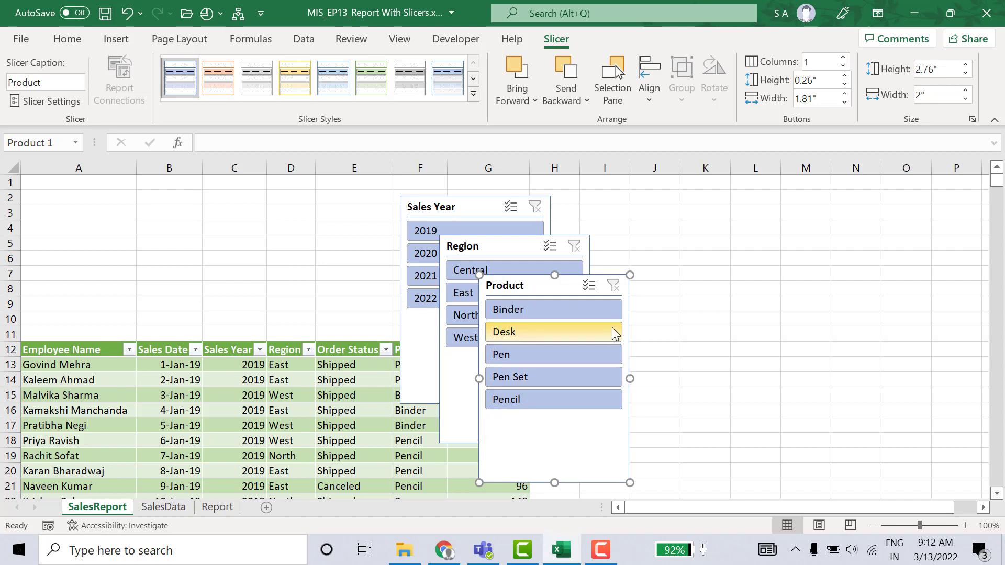
Spread the stacked slicers apart by moving Product and Region onto the empty columns beyond the sales table
left_click_drag(533, 285, 757, 276)
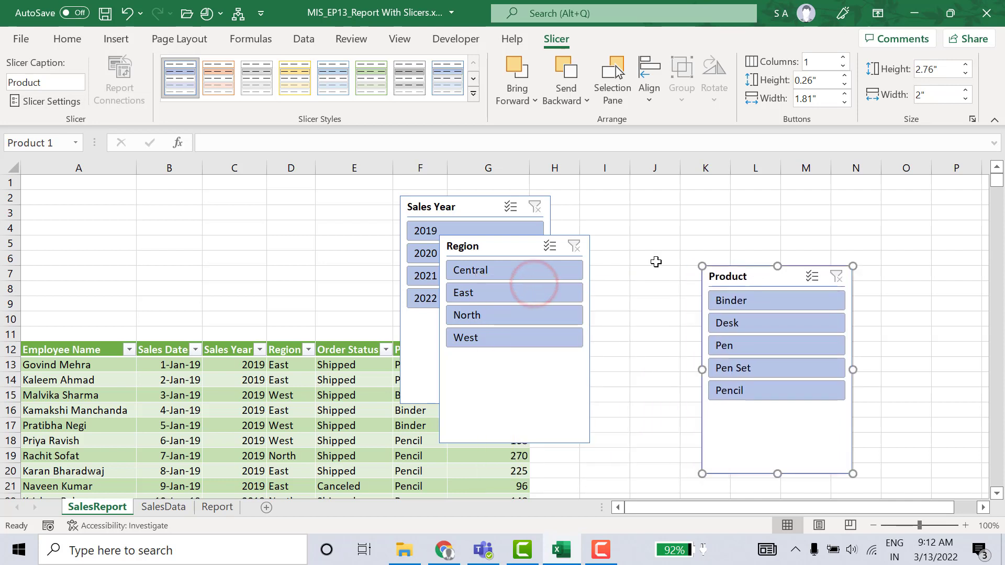
left_click(501, 241)
left_click_drag(559, 234, 645, 188)
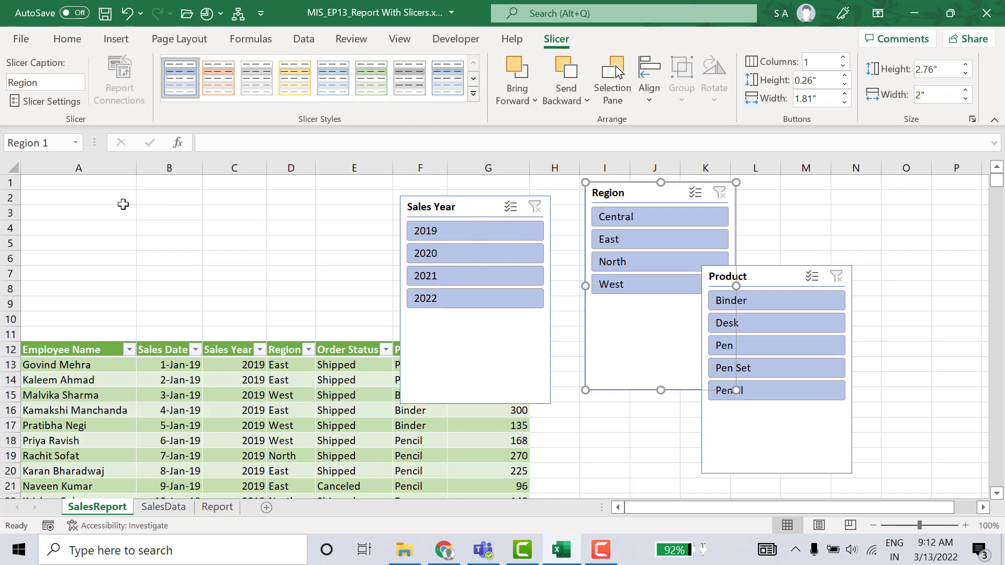
Move the Sales Year slicer to cell A1 above the table and shorten it to about 1.33" high
left_click(455, 208)
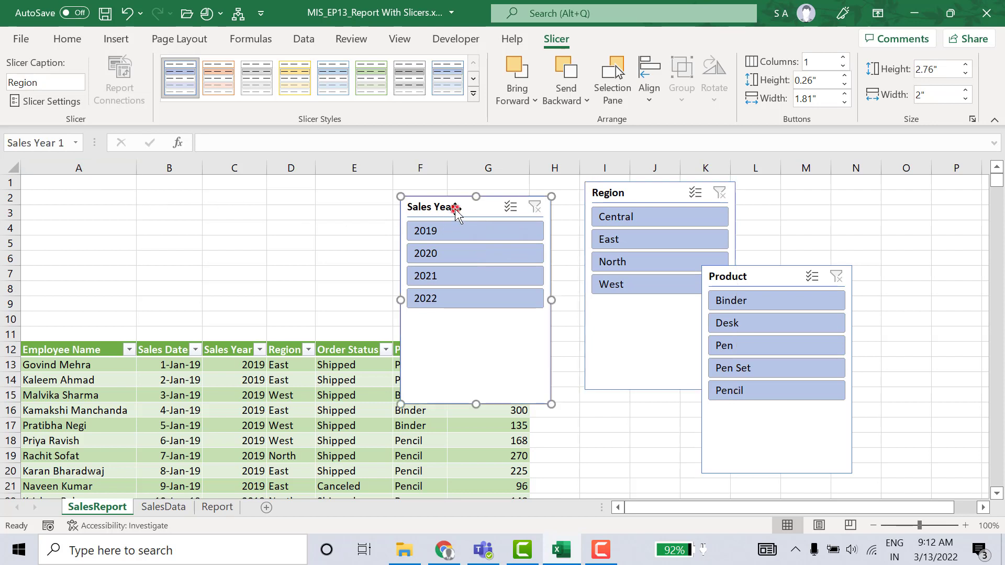
left_click_drag(455, 209, 69, 184)
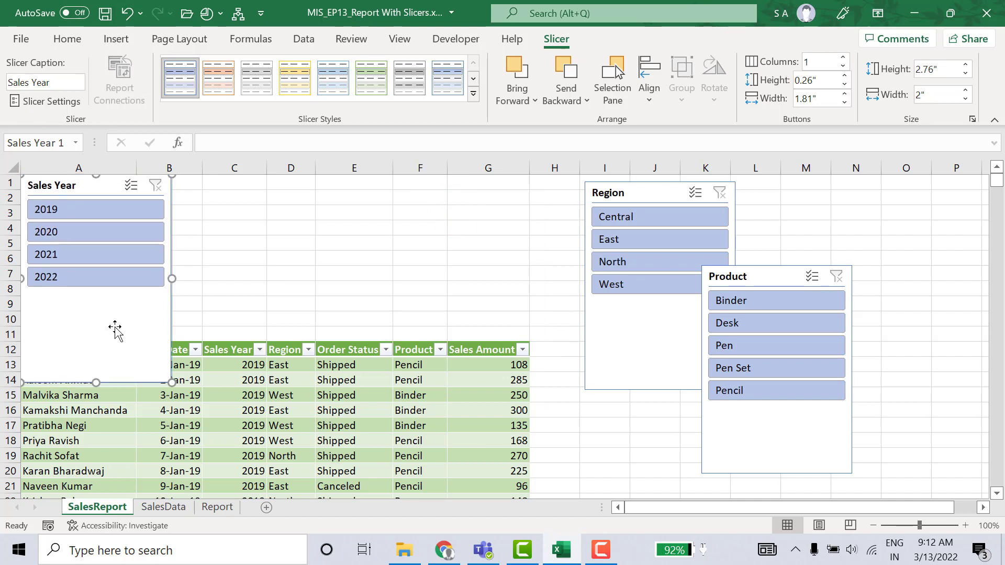
left_click_drag(94, 382, 94, 275)
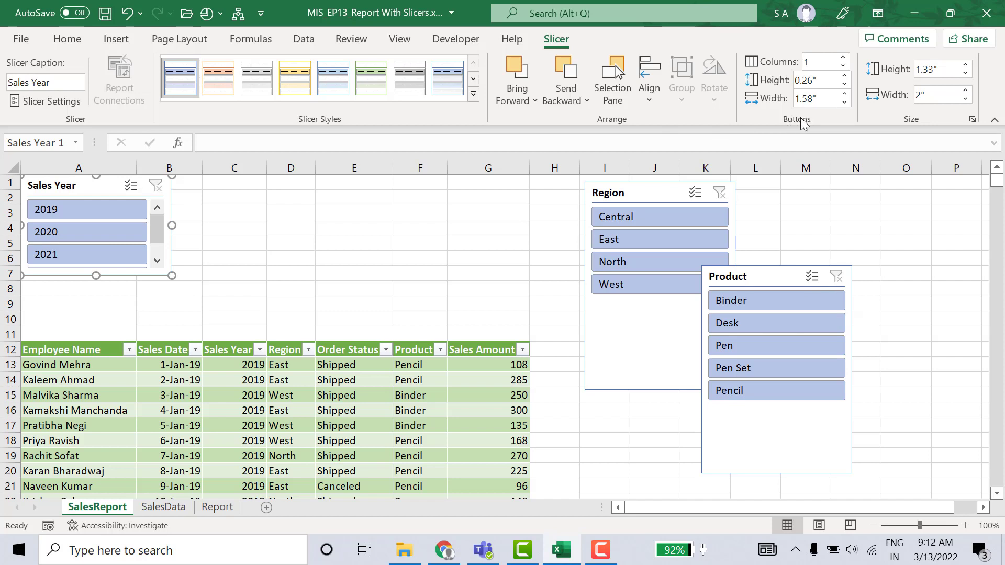
Arrange the Sales Year slicer in 2 columns, about 1.06" high, and apply Light Green, Slicer Style Light 6
left_click(820, 63)
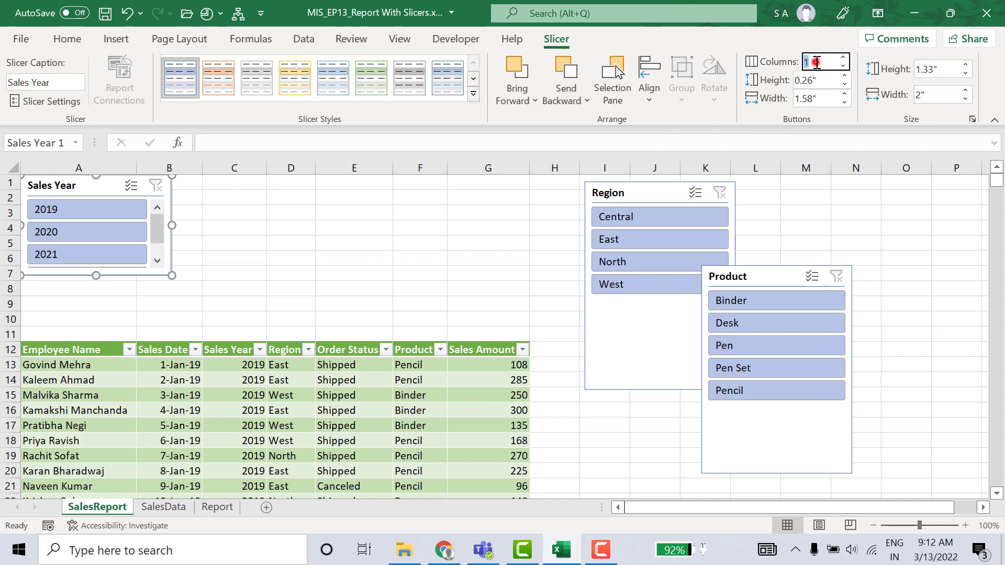
type("2")
key("Return")
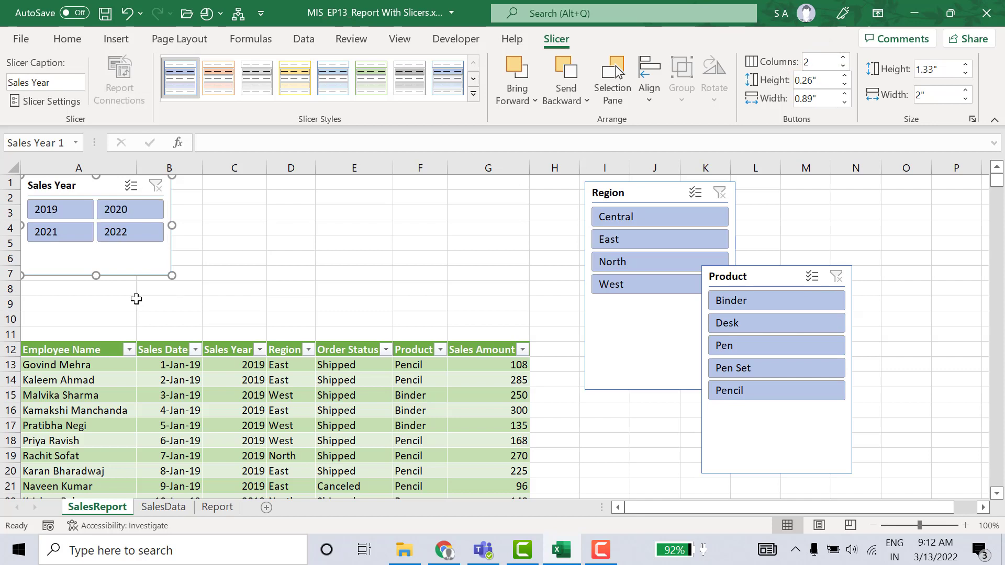
left_click_drag(95, 275, 96, 255)
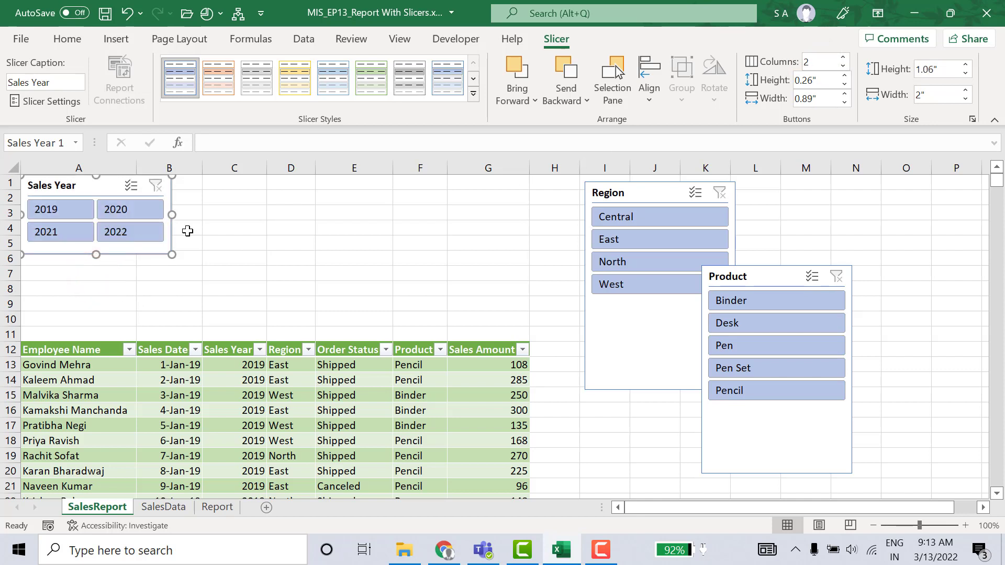
left_click(366, 88)
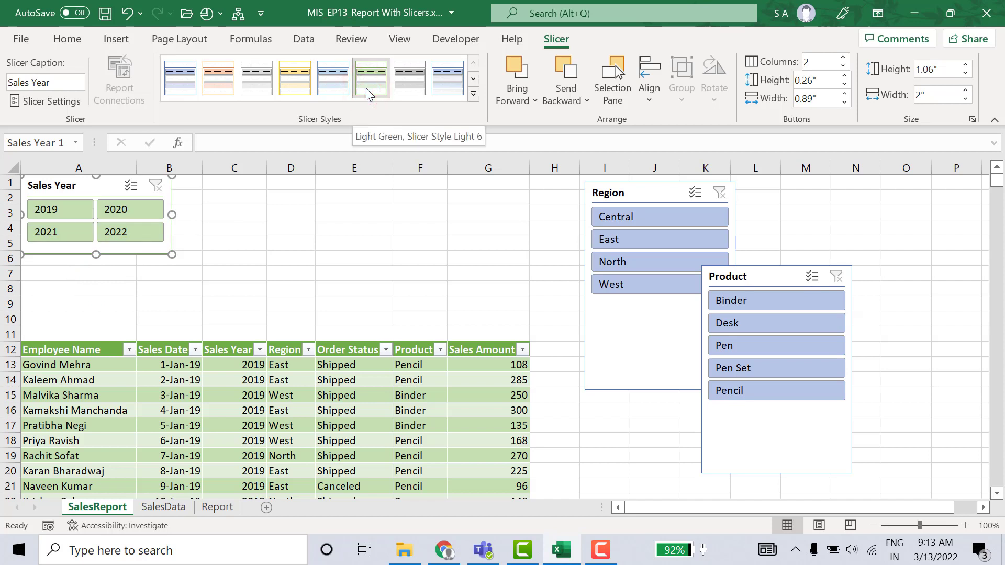
Place the Region slicer directly below the Sales Year slicer, arranged in 2 columns and about 1" high
left_click_drag(660, 202, 91, 275)
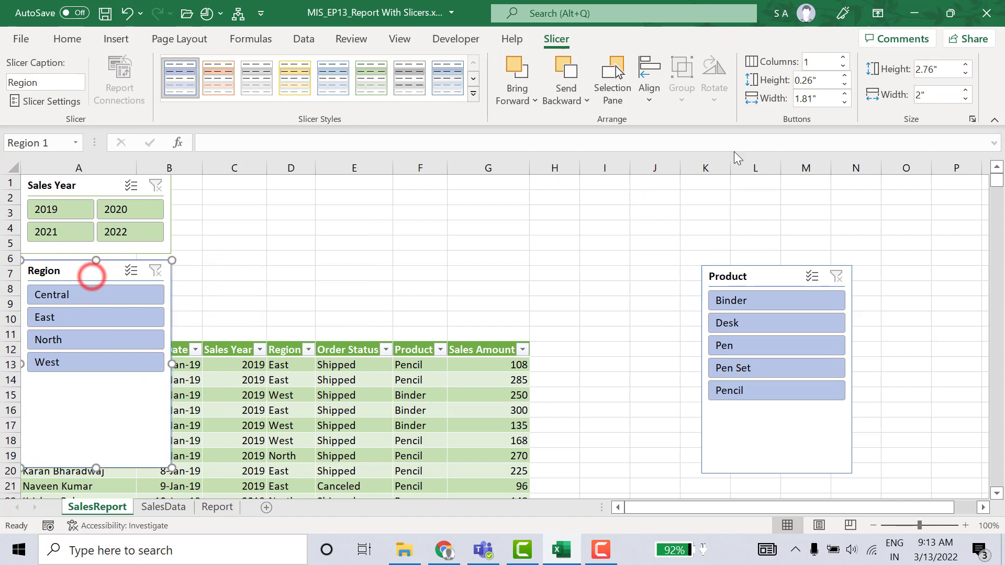
double_click(815, 62)
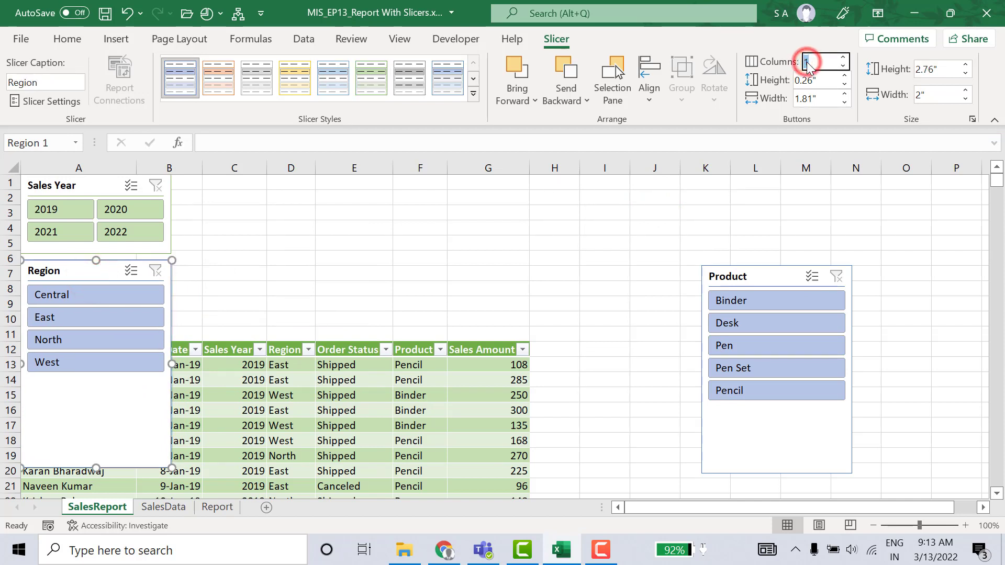
type("2")
key("Return")
left_click_drag(96, 467, 118, 335)
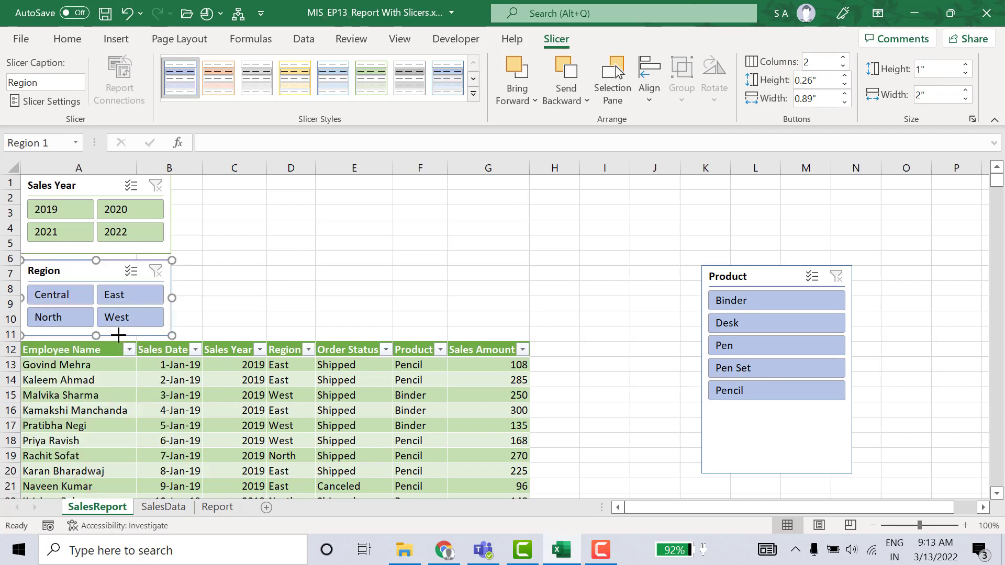
Shift the Sales Year and Region slicers slightly inward from the sheet edge and give Region the same light green style
left_click_drag(90, 186, 100, 186)
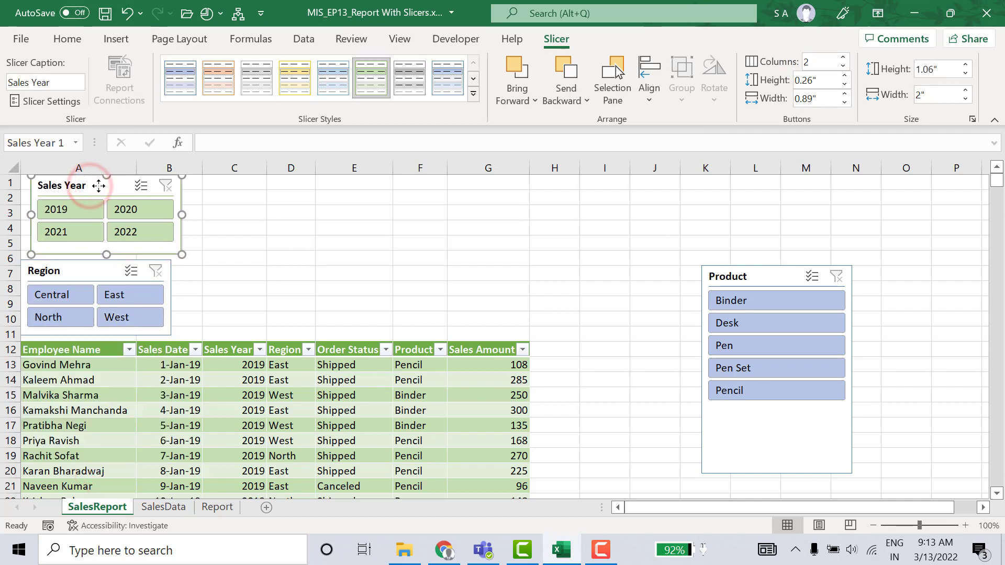
left_click_drag(58, 271, 67, 270)
left_click(92, 268)
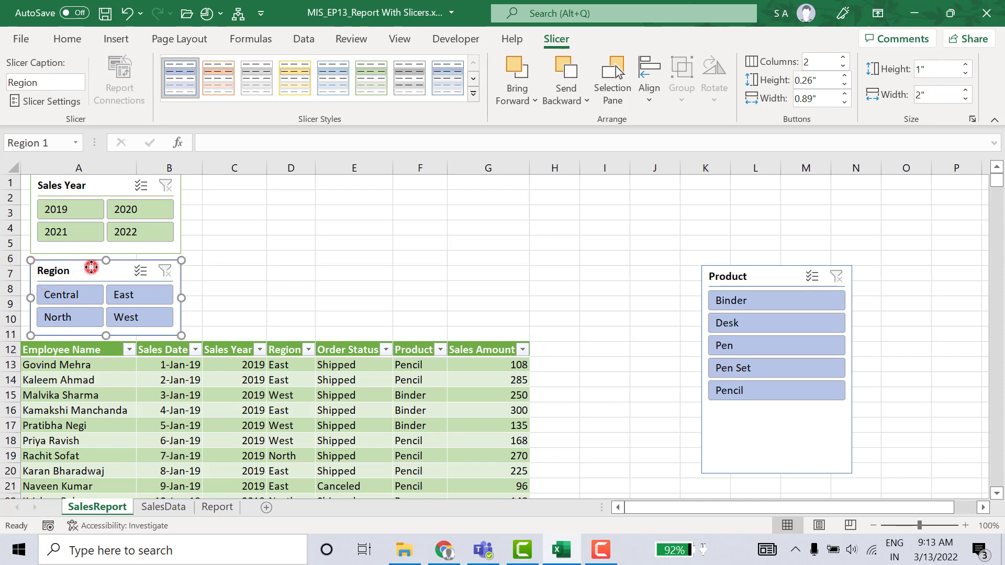
left_click(372, 76)
Fit the Product slicer above the table over columns F and G, about 2.15" high, in the matching light green style
left_click_drag(770, 274, 477, 179)
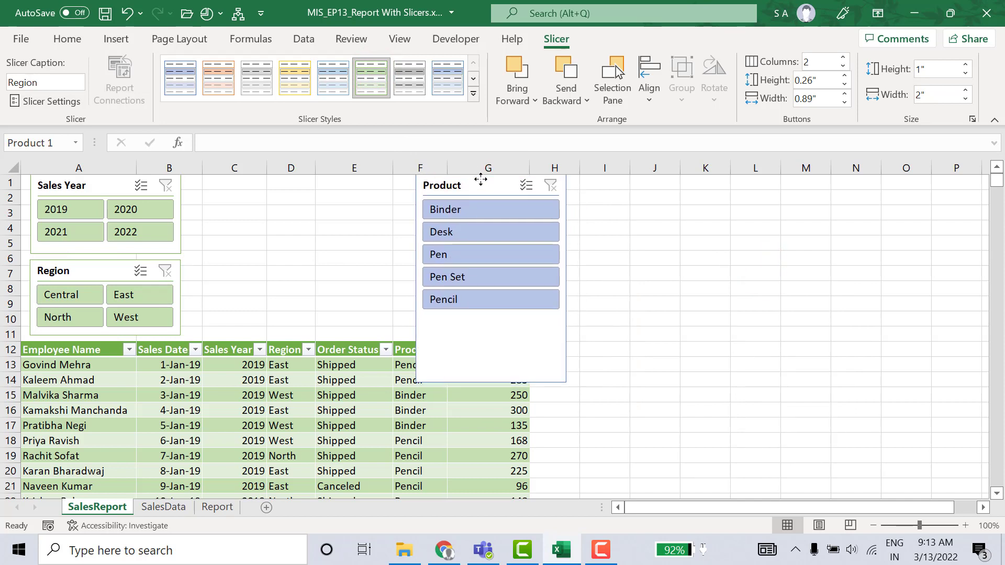
left_click_drag(491, 383, 480, 342)
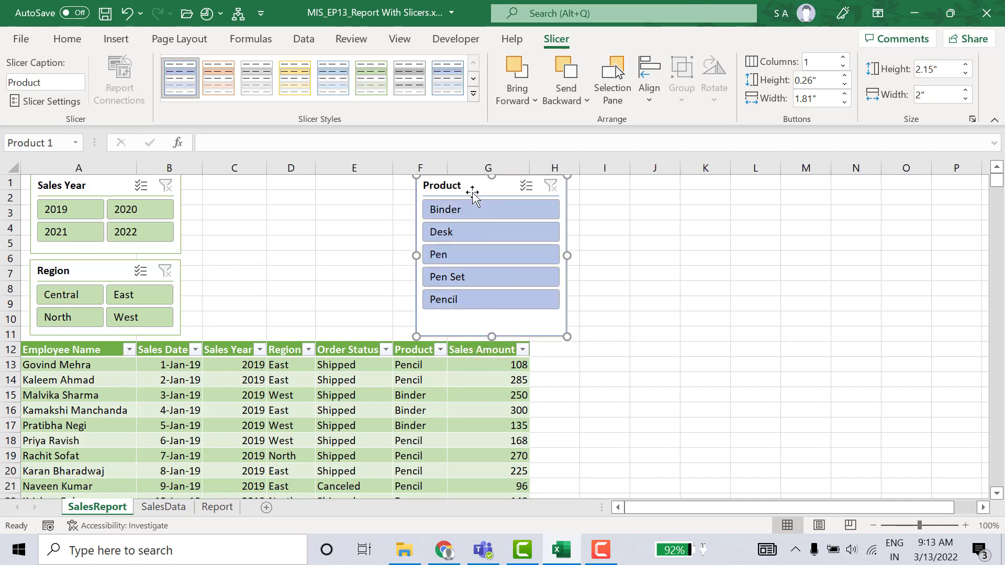
left_click_drag(472, 192, 442, 193)
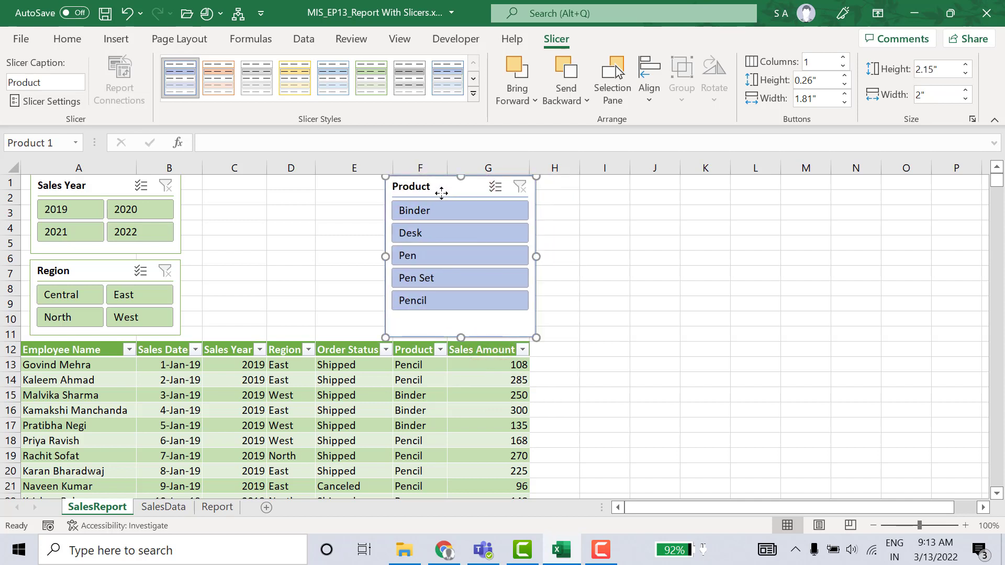
left_click(366, 74)
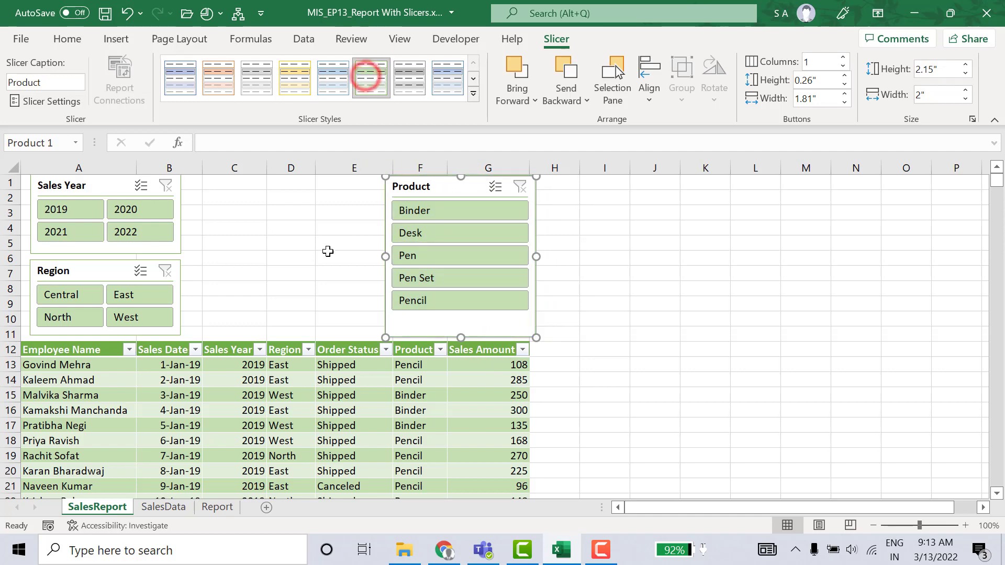
left_click(301, 265)
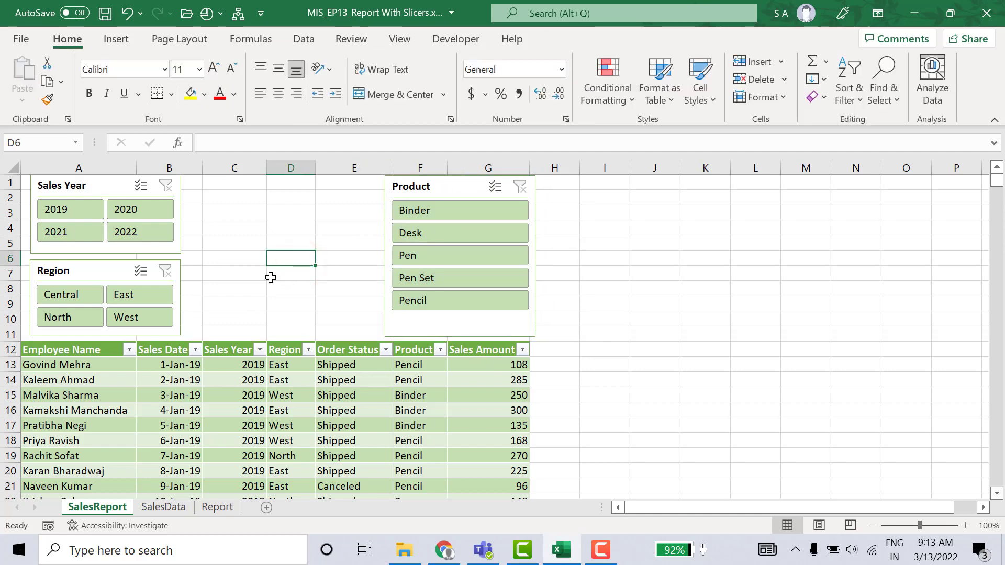
Hide the gridlines of the SalesReport sheet and save the workbook
left_click(401, 43)
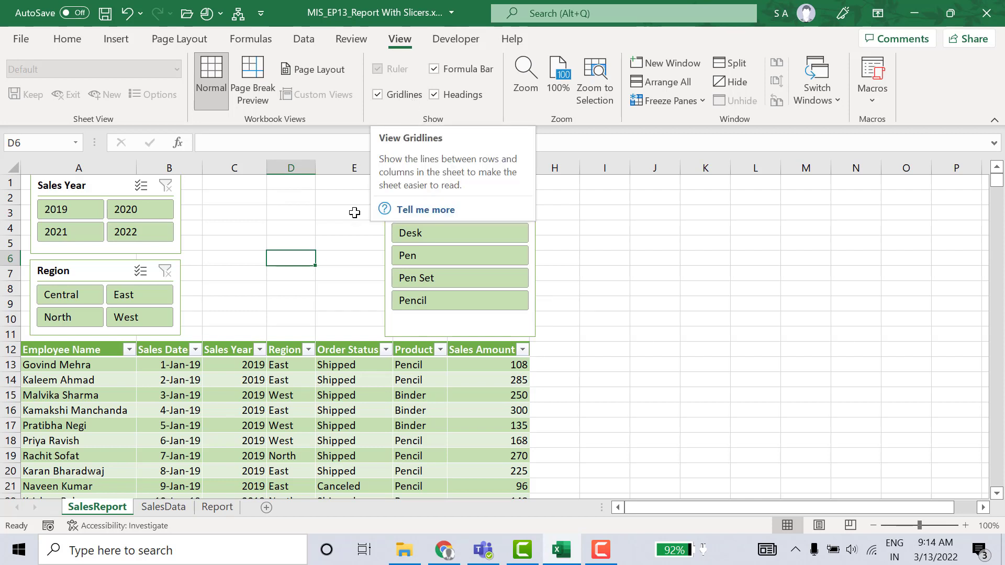
left_click(355, 212)
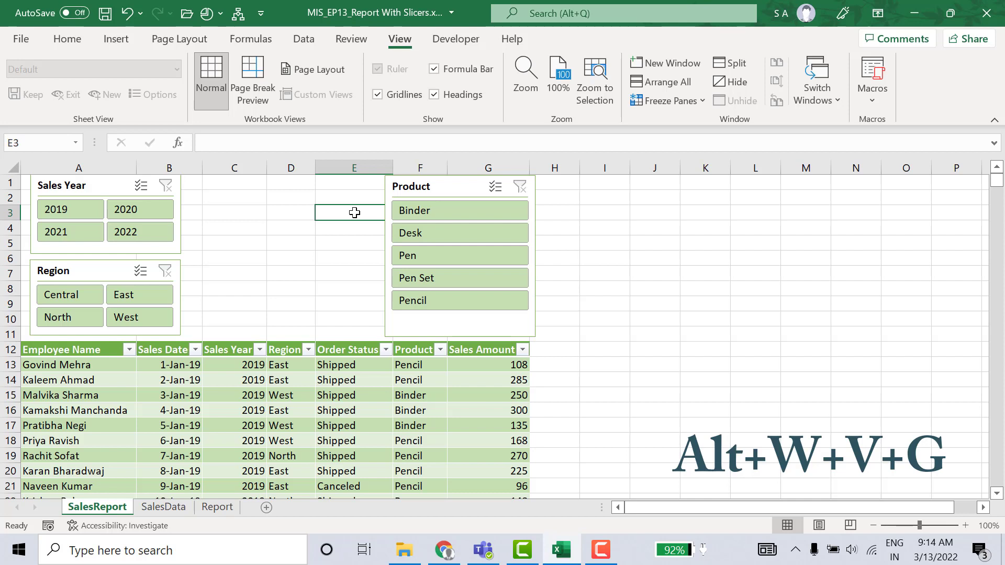
key("alt")
key("w")
key("v")
key("g")
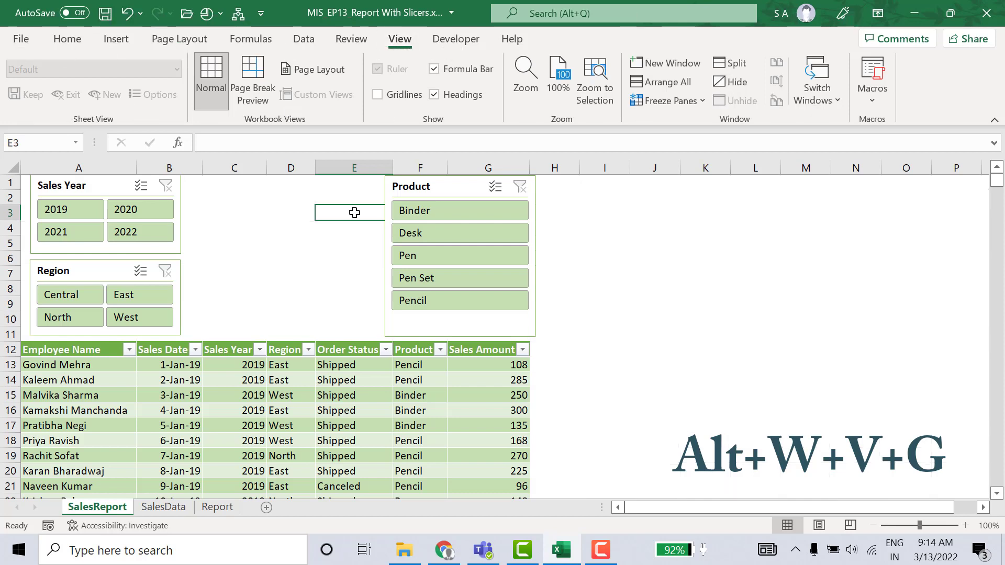
key("ctrl+s")
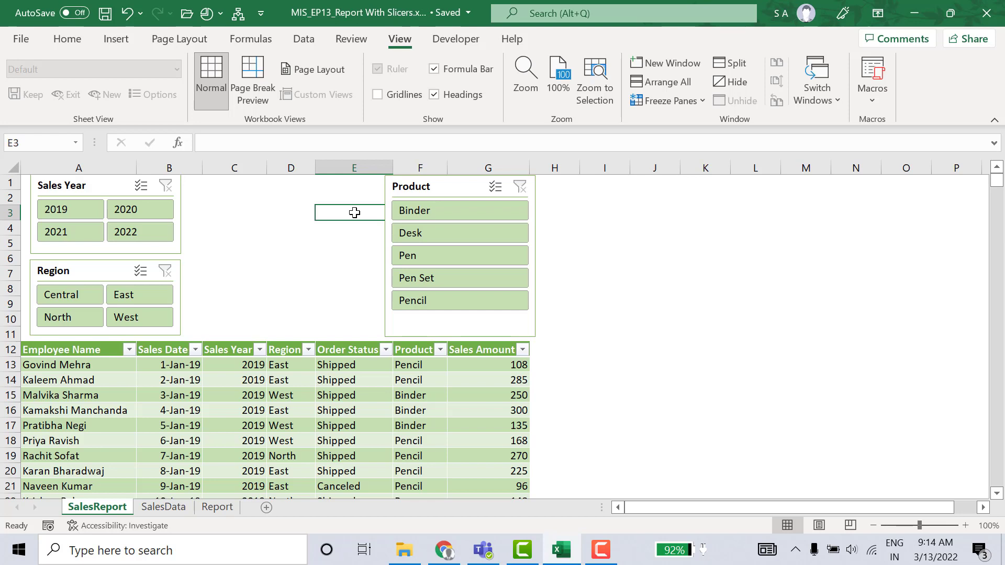
Turn the gridlines of the SalesReport sheet on and off again
key("alt")
key("w")
key("v")
key("g")
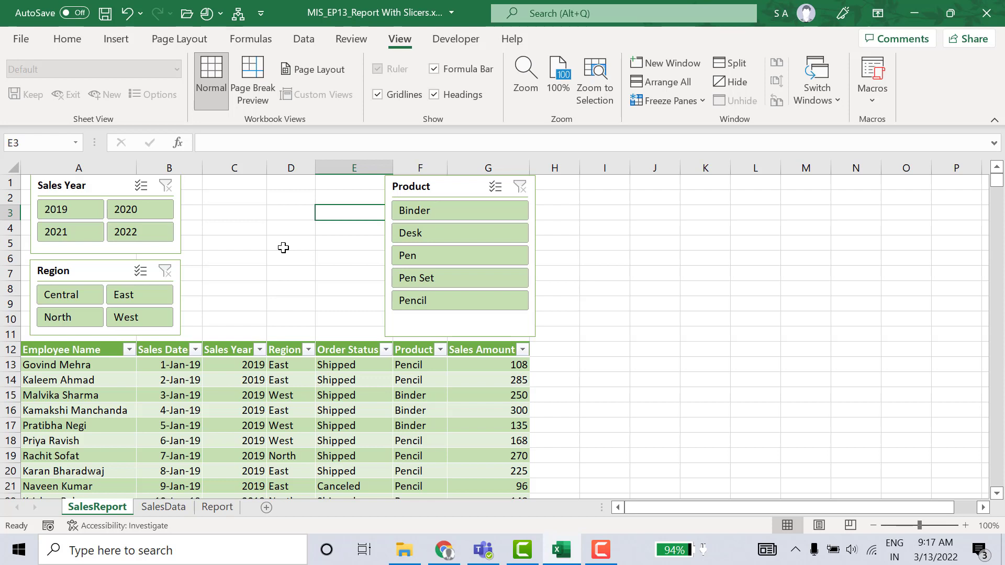
key("alt+w")
key("v")
key("g")
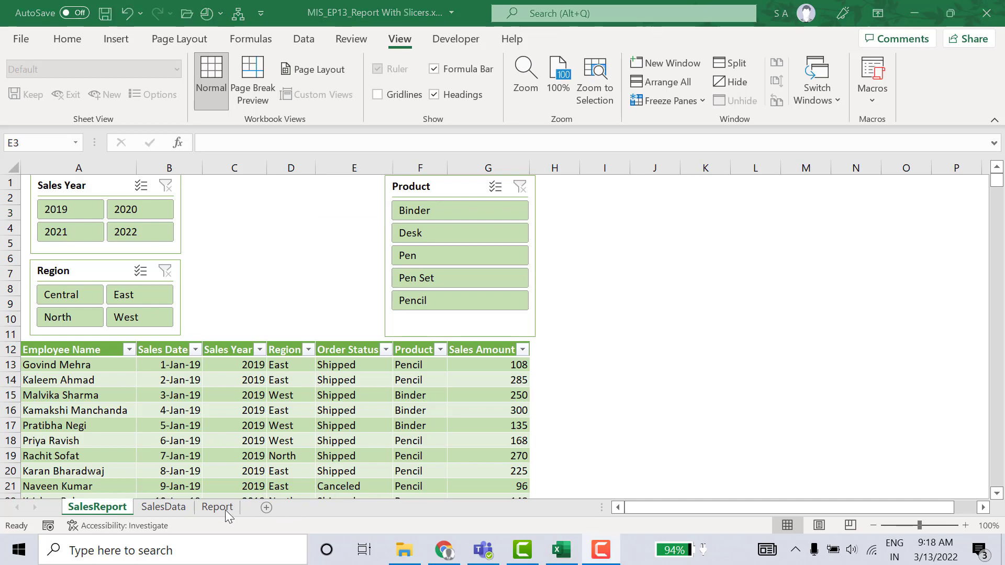
Examine the row labels of the sales summary block on the Report sheet
left_click(225, 508)
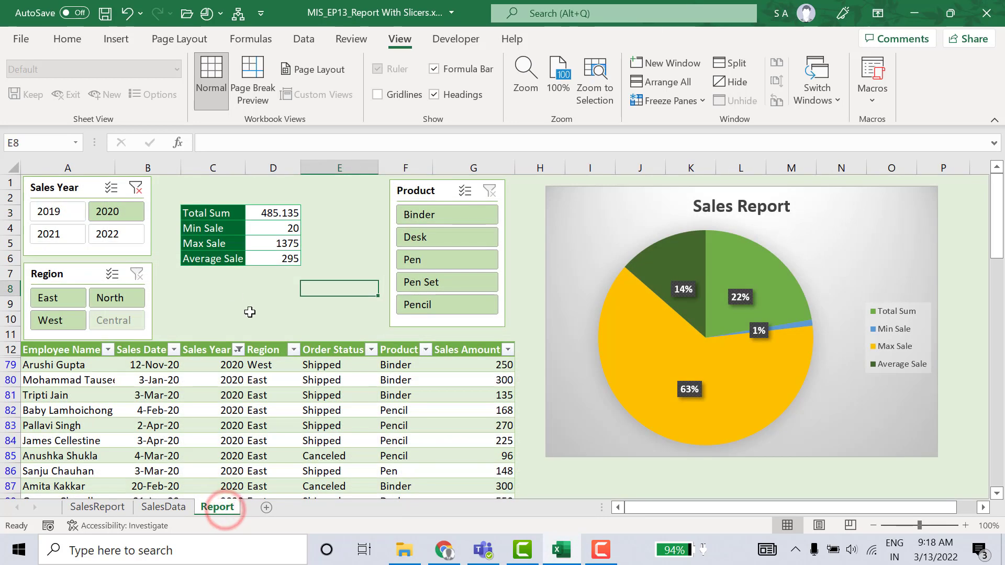
left_click(217, 220)
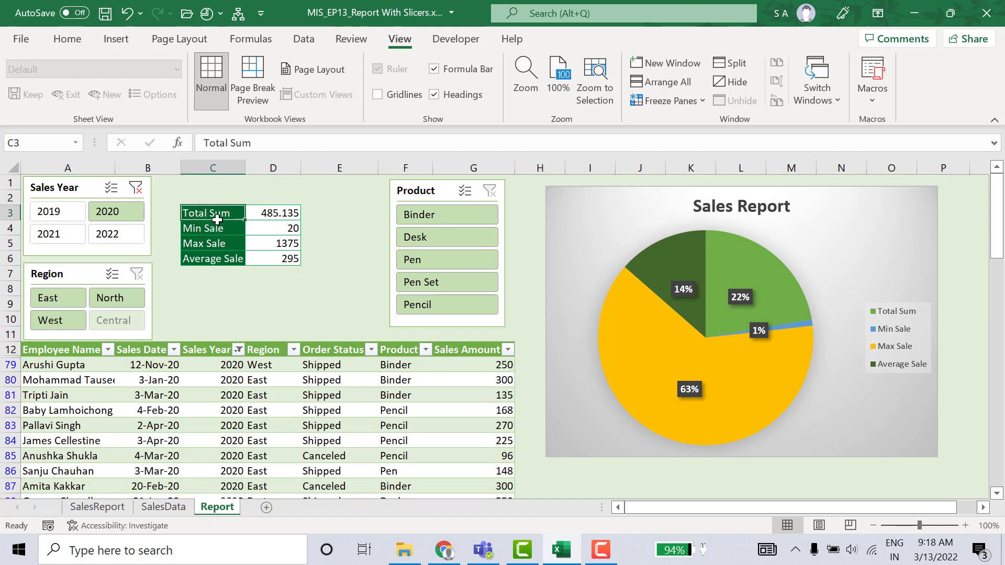
left_click(217, 231)
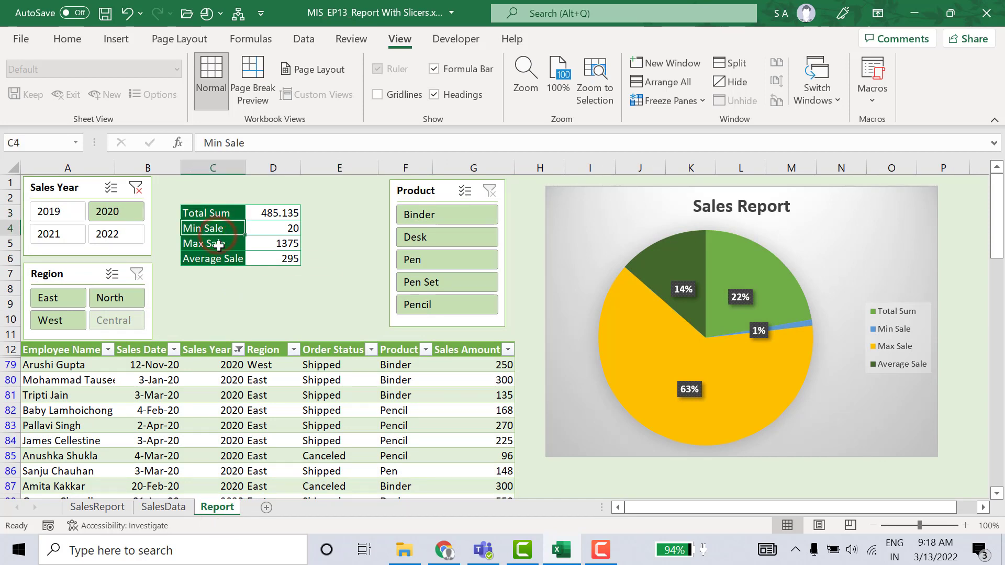
left_click(218, 244)
left_click(218, 260)
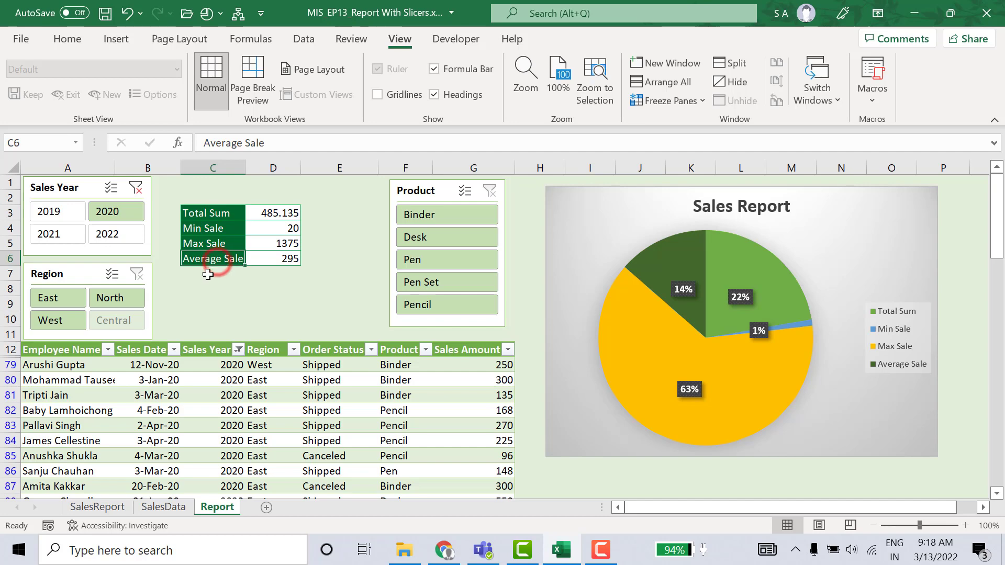
On the SalesReport sheet, enter the summary labels Total Sale, Min Sale, Max Sale and Avg Sale in cells C4 to C7
left_click(101, 511)
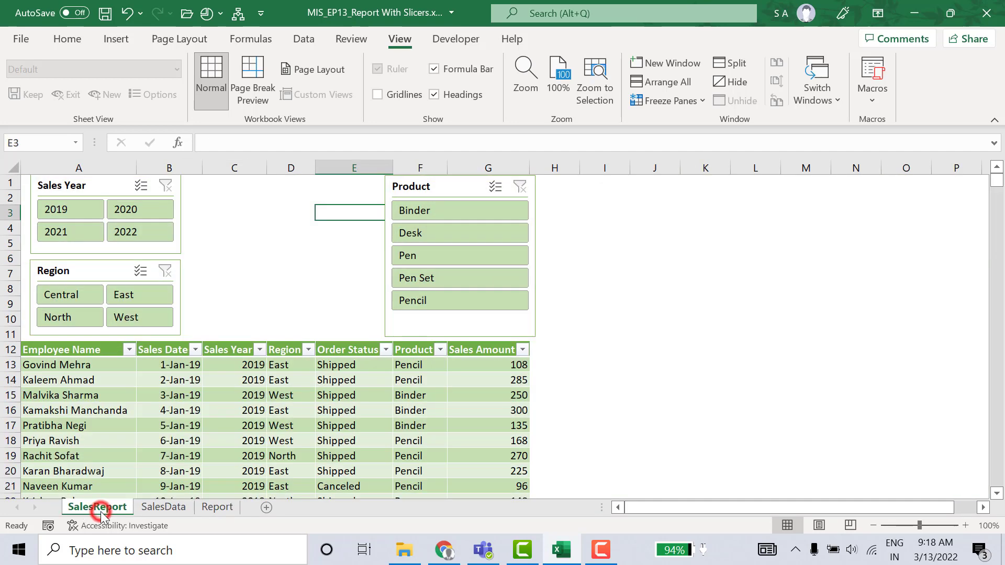
left_click(255, 232)
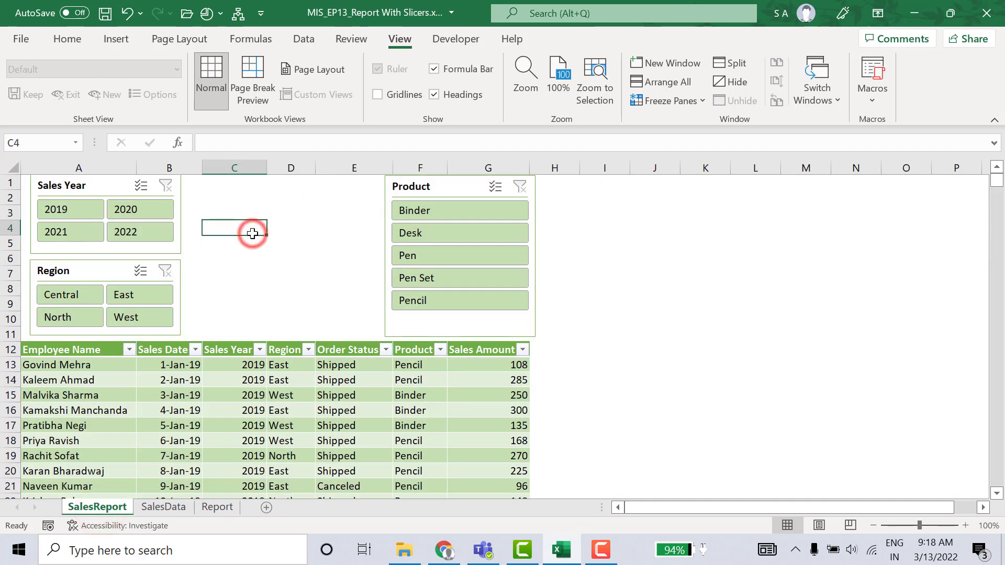
type("Total")
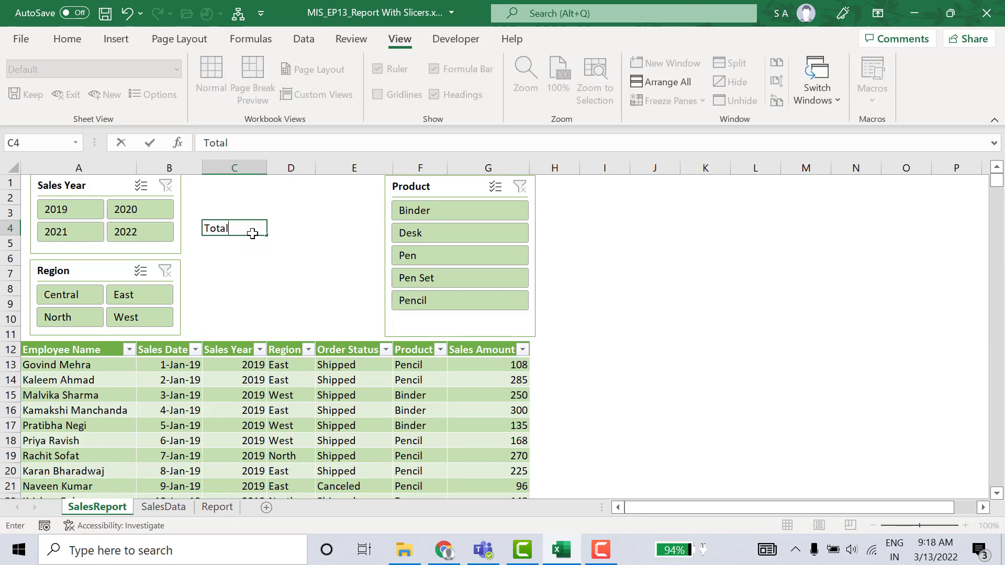
type(" Sale")
key("Return")
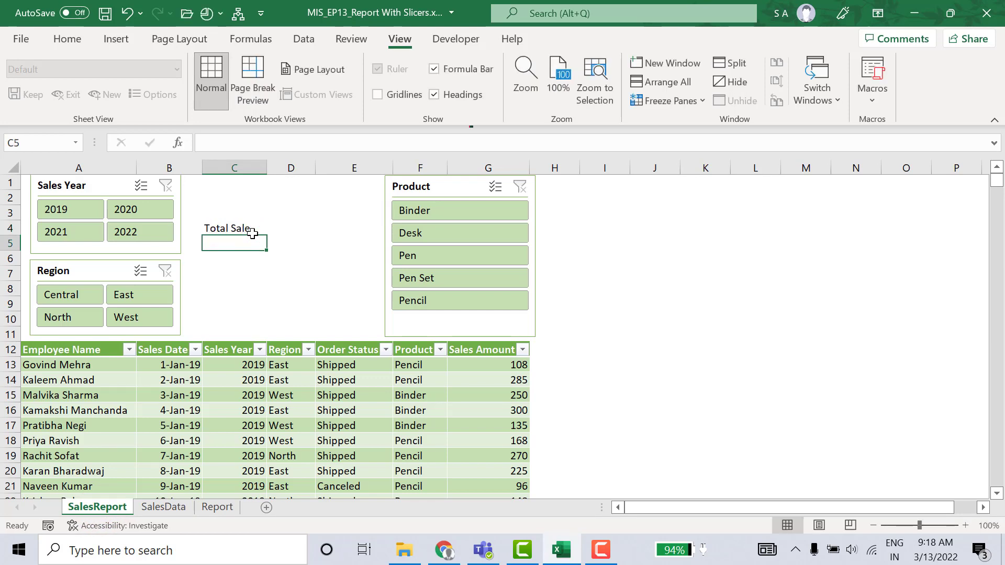
type("Min Sale")
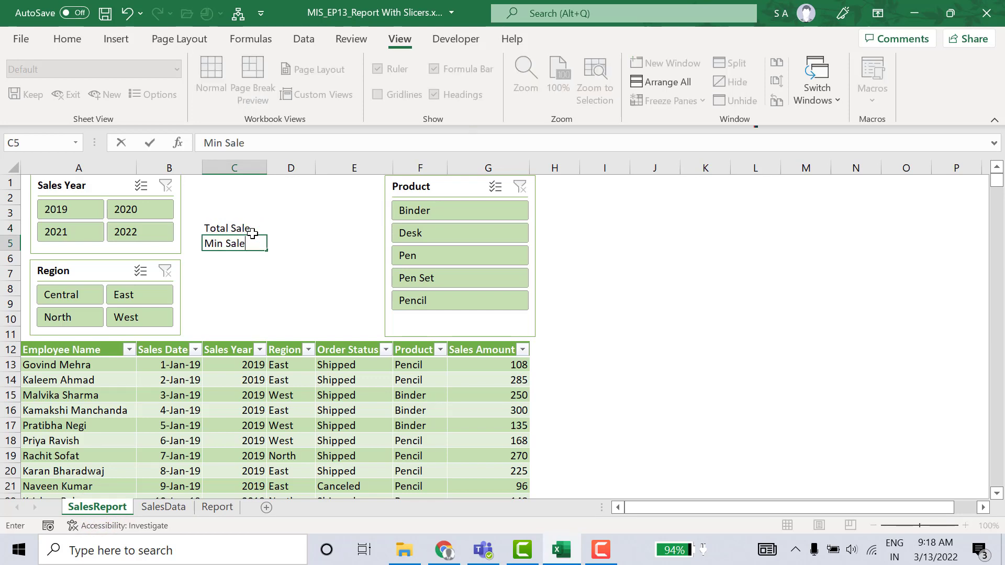
key("Return")
type("Ma")
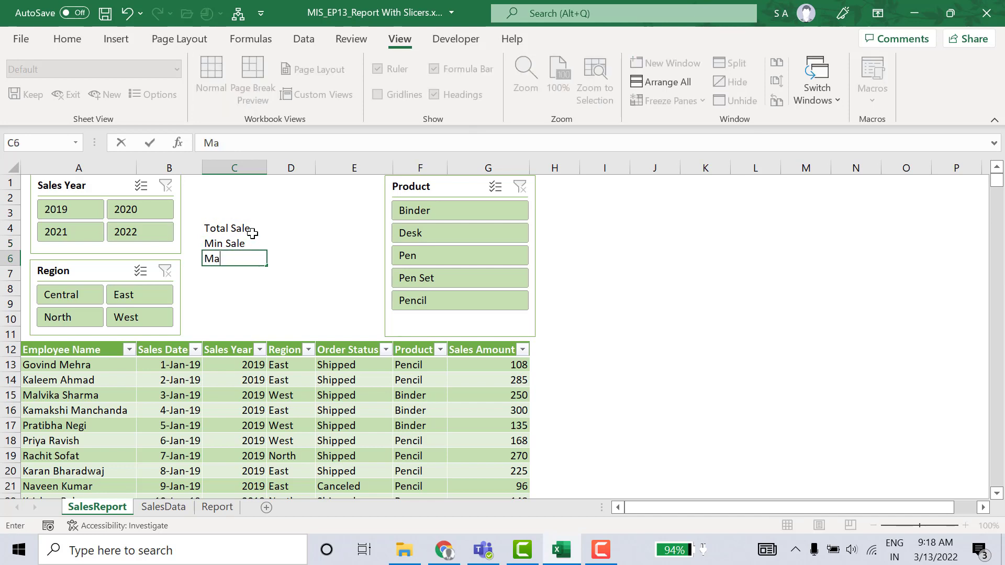
type("x Sale")
key("Return")
type("Avf")
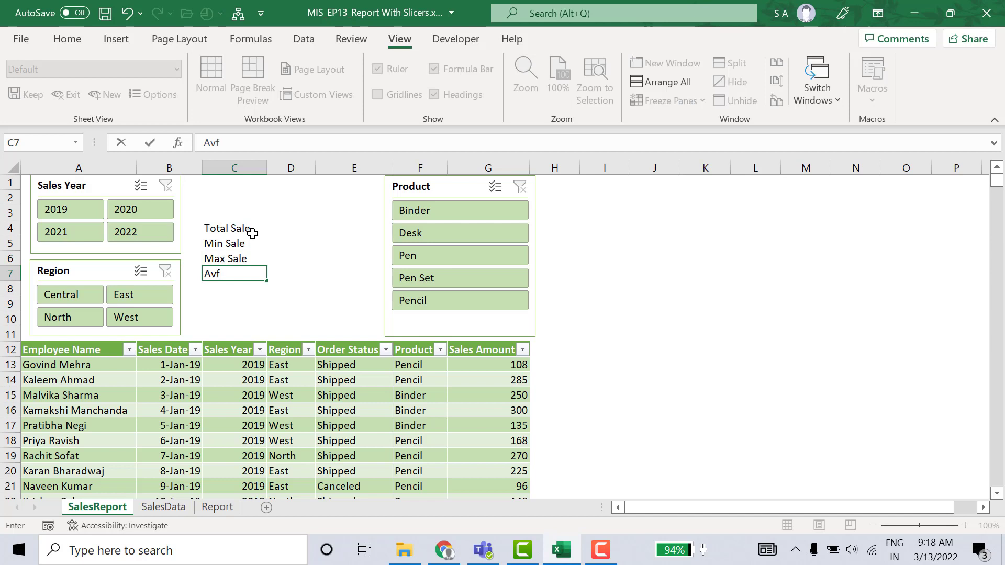
type(" Sa")
key("ctrl+Return")
Apply a thick dark green outline and thin dark green inside borders to the summary block C4:D7
key("Up")
key("Up")
key("Up")
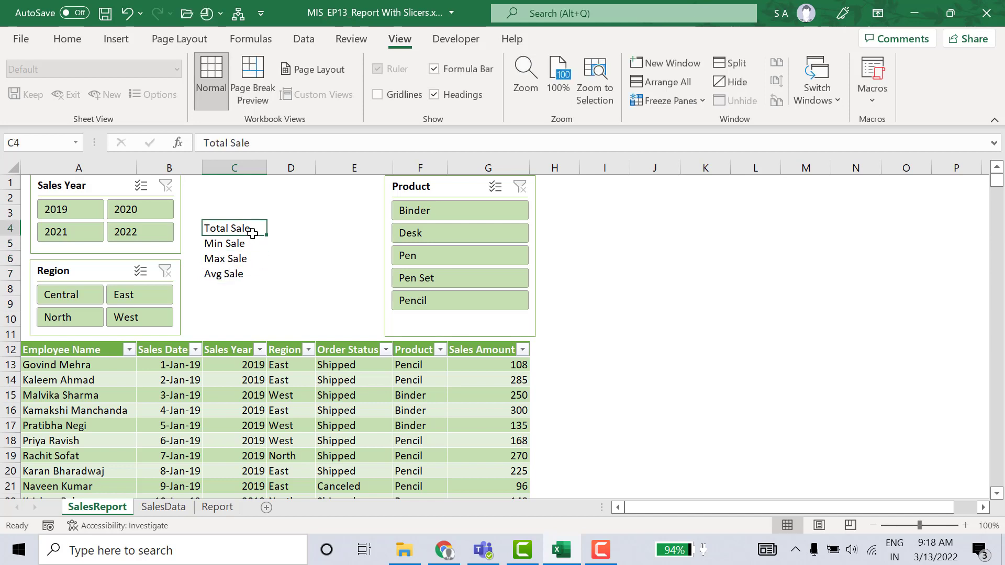
key("shift+Right")
key("shift+Down")
key("shift+Down")
key("shift+Down")
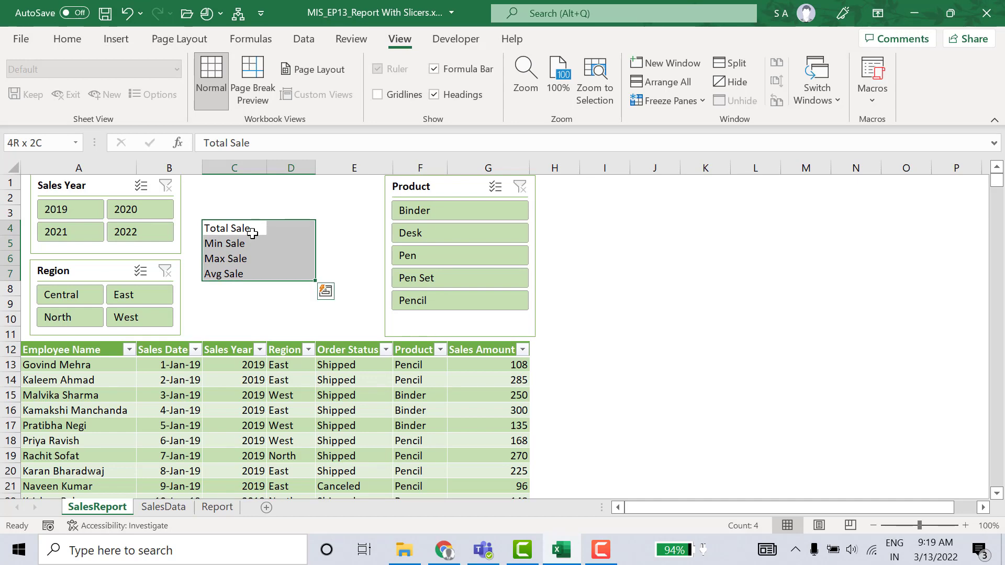
key("ctrl+1")
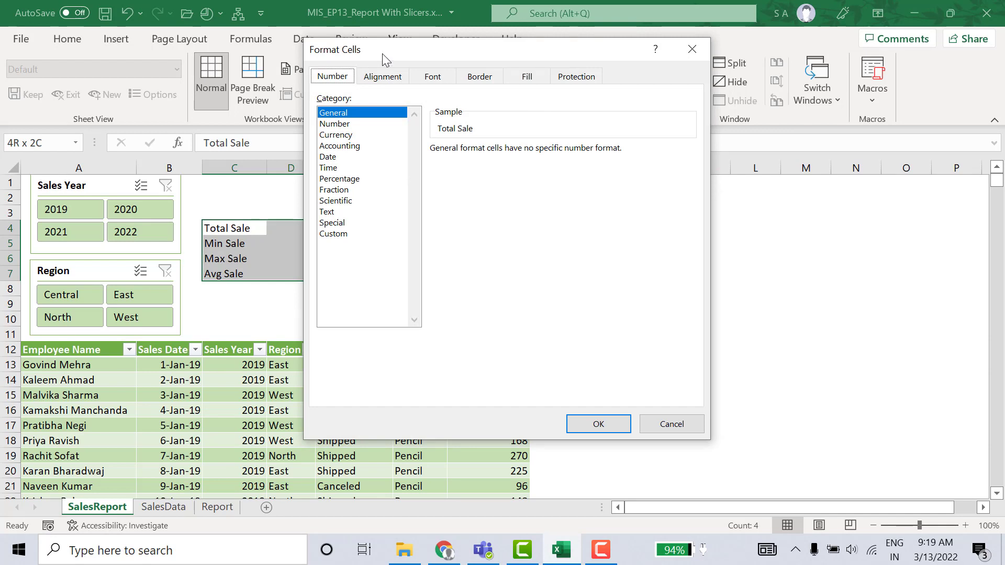
left_click(474, 76)
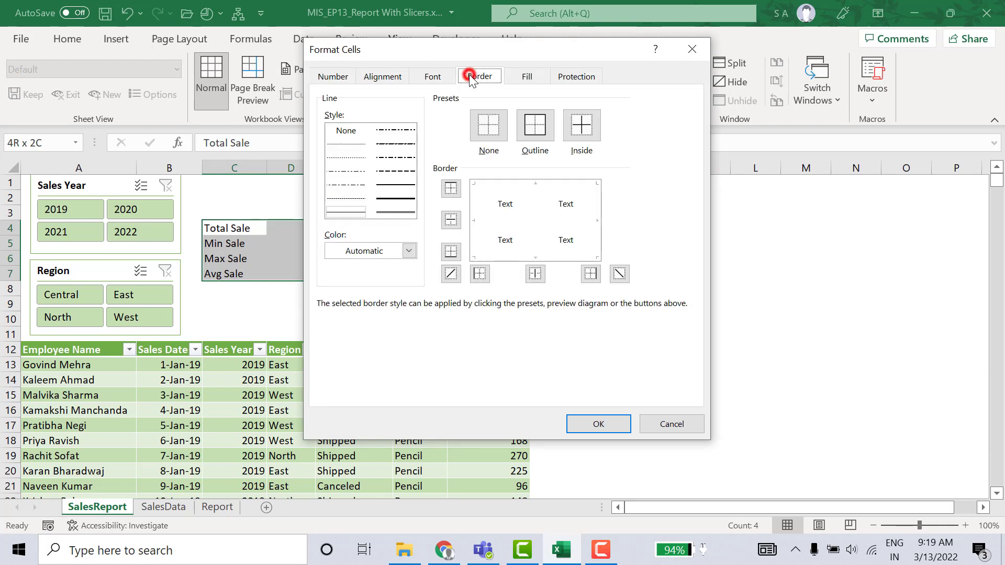
left_click(373, 252)
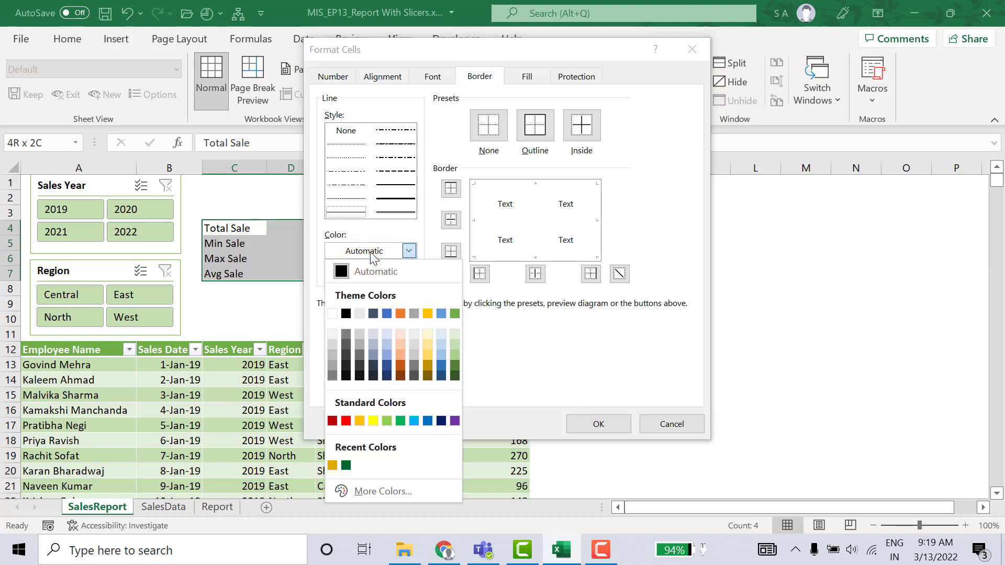
left_click(454, 362)
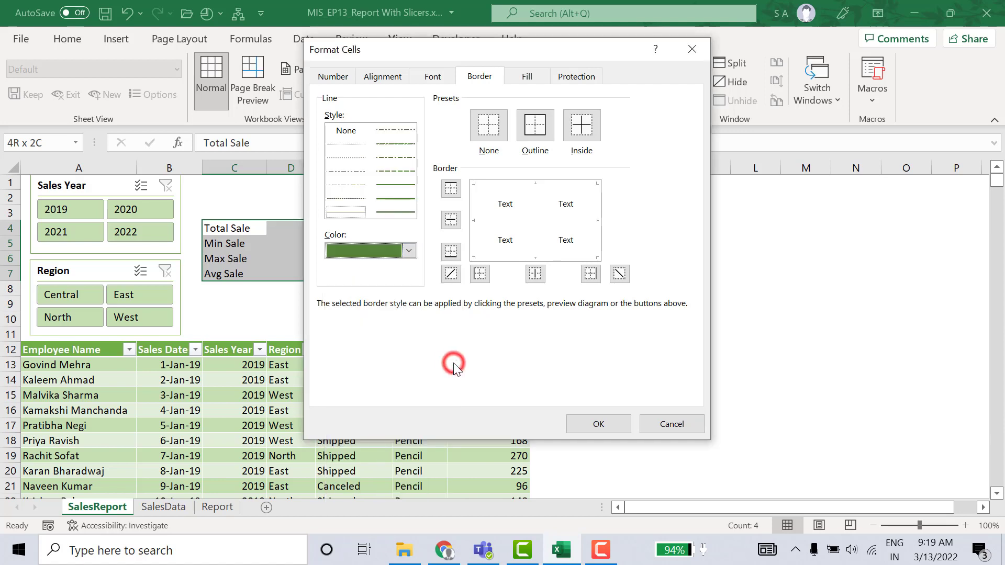
left_click(535, 137)
left_click(579, 128)
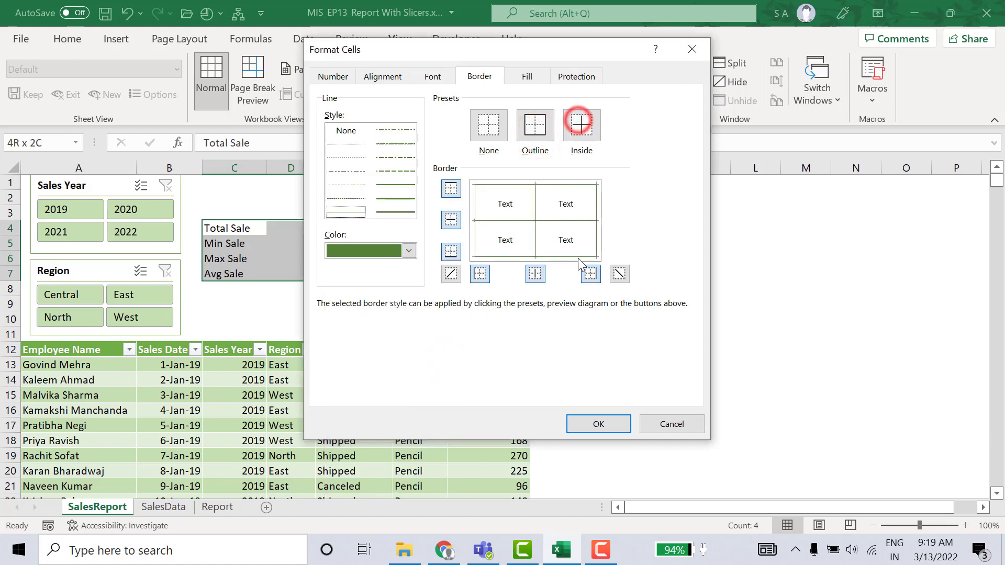
left_click(398, 199)
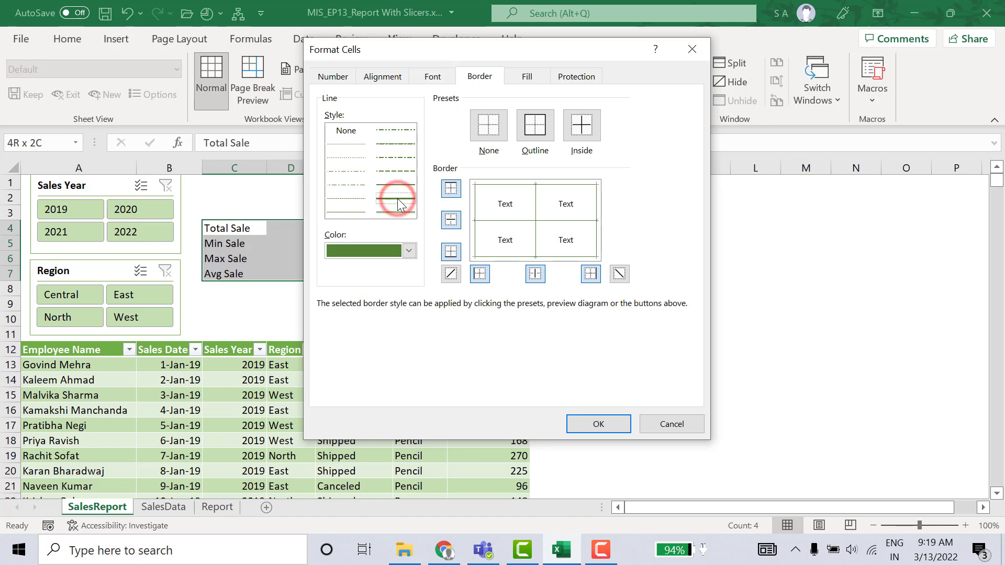
left_click(531, 127)
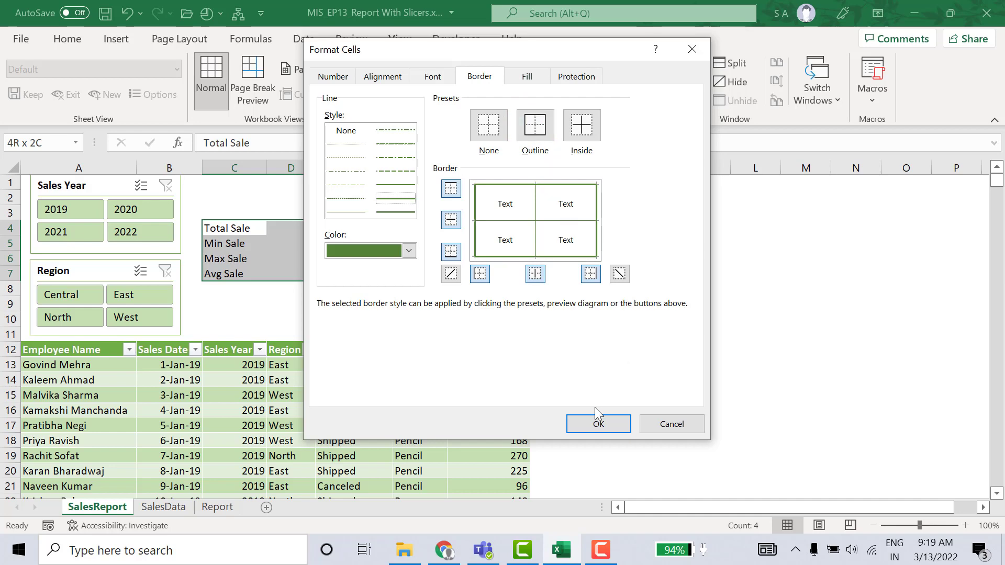
left_click(589, 424)
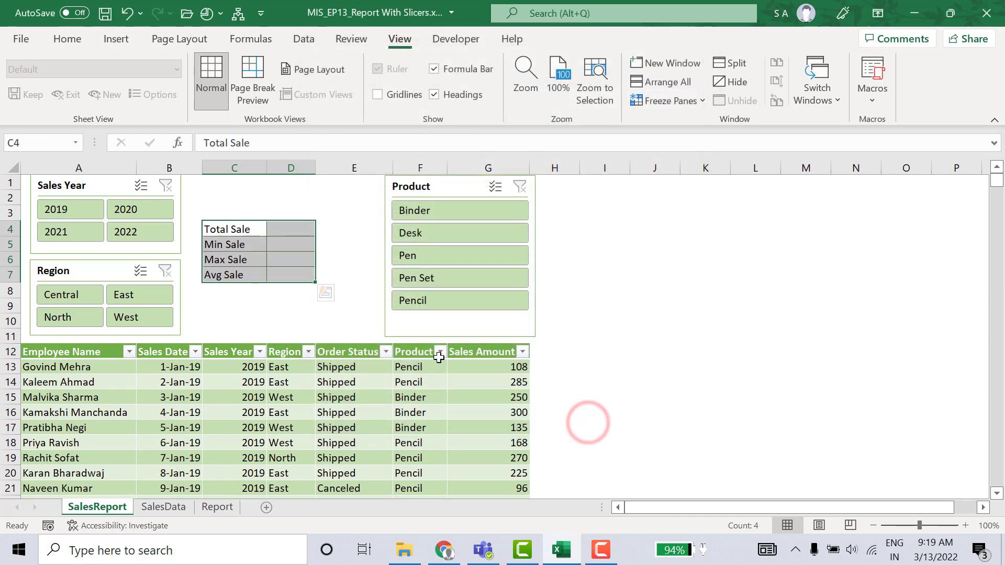
left_click(335, 314)
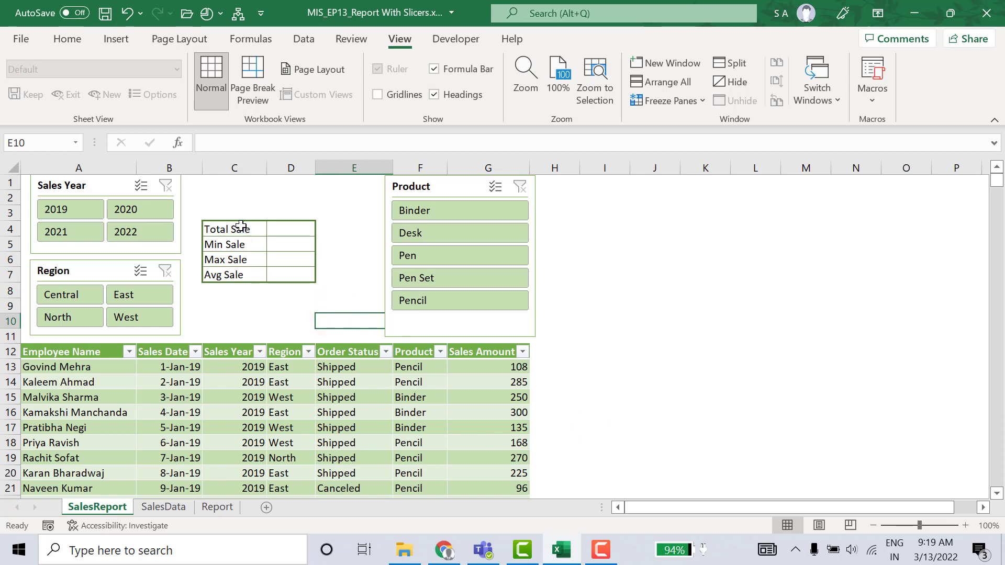
Fill the summary label cells C4:C7 with the recently used dark green and make their text white
left_click_drag(239, 225, 241, 226)
key("shift+Down")
key("shift+Down")
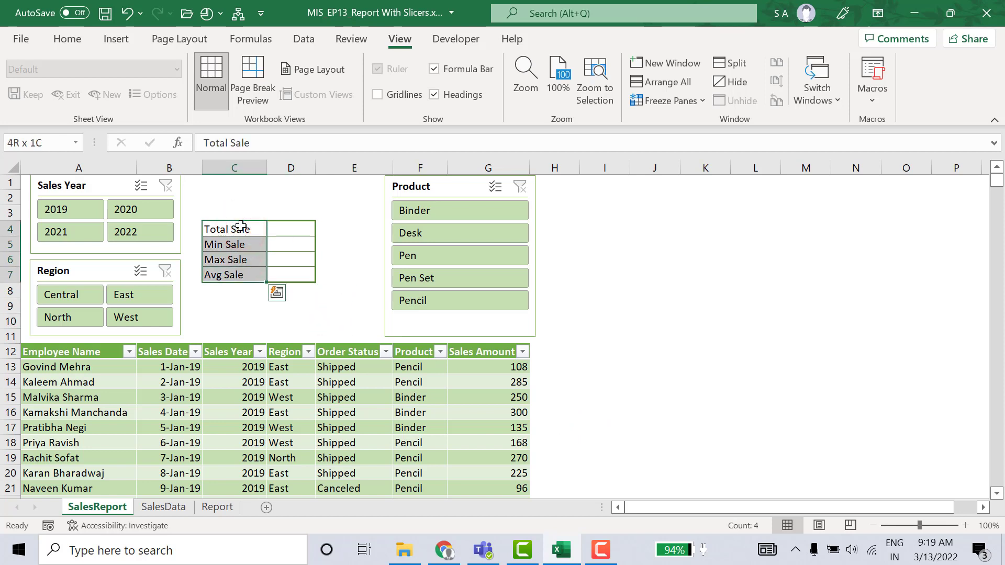
left_click(68, 39)
left_click(205, 94)
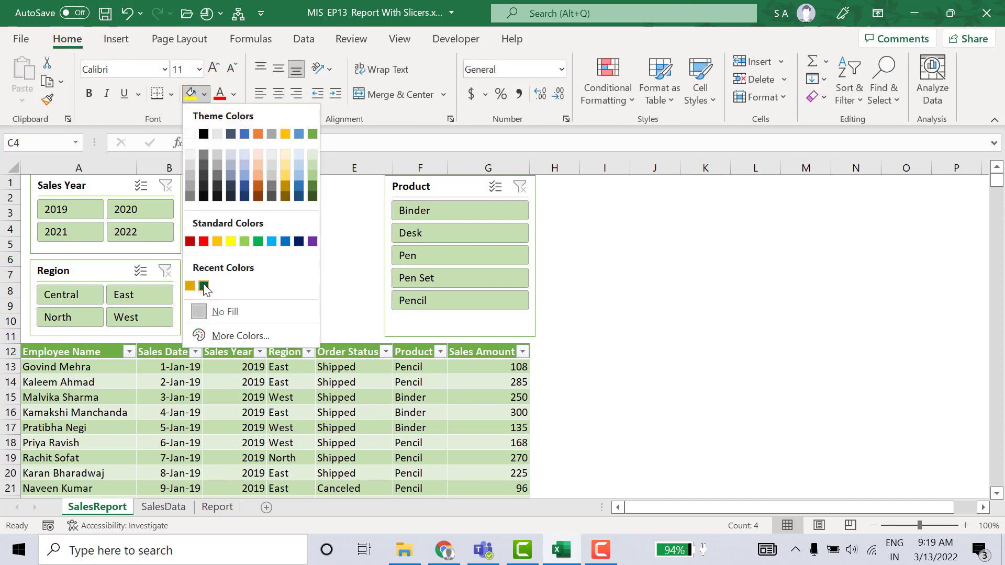
left_click(204, 286)
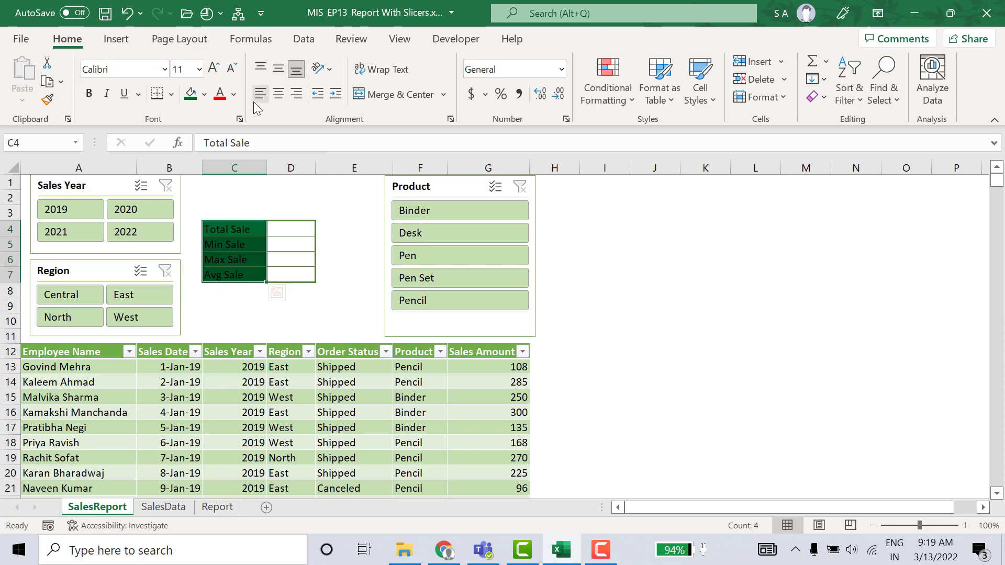
left_click(235, 96)
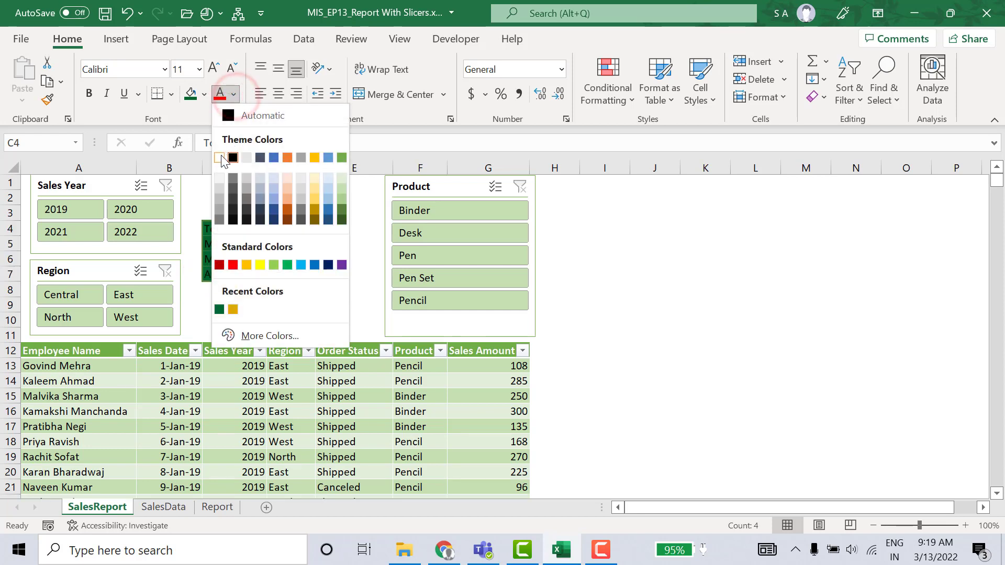
left_click(222, 158)
left_click(343, 335)
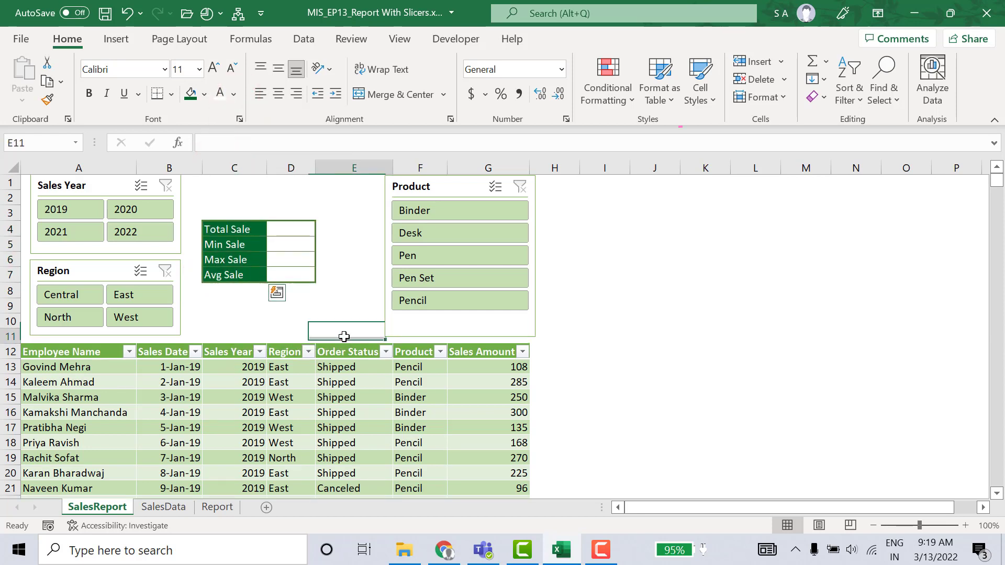
Calculate the Total Sale in D4 with =SUBTOTAL(9,Table1[Sales Amount]), covering the whole Sales Amount column
left_click(293, 234)
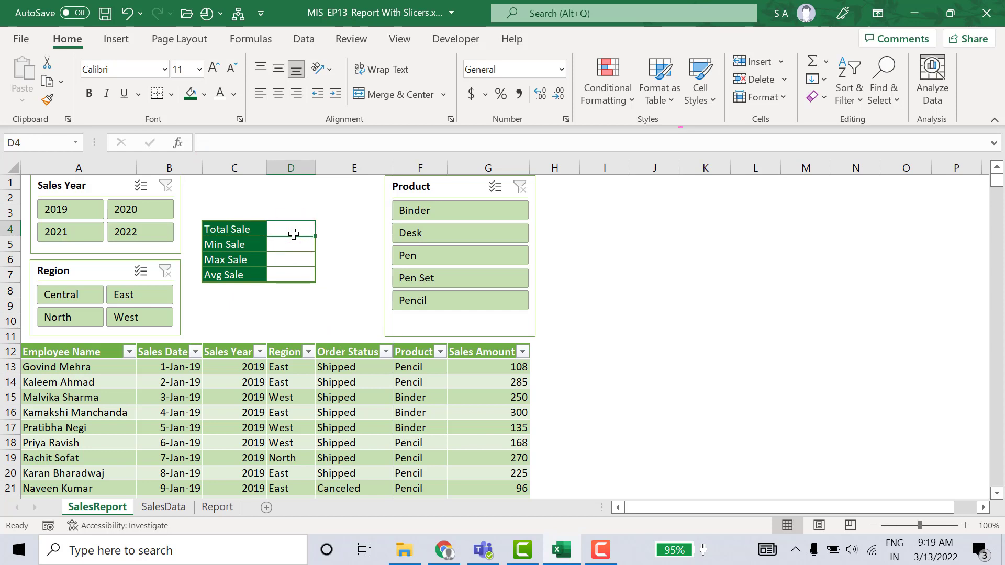
type("=su")
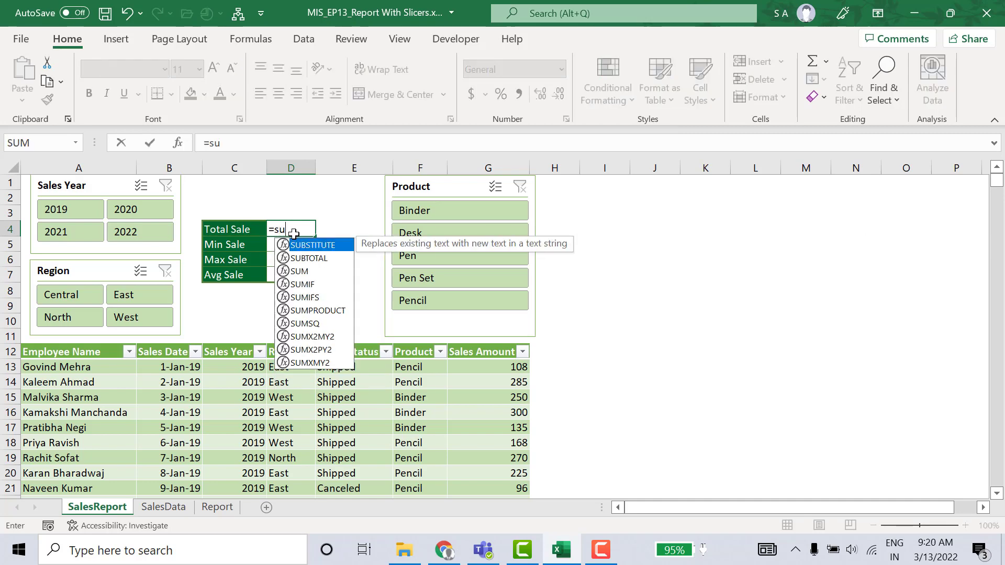
key("Down")
key("Tab")
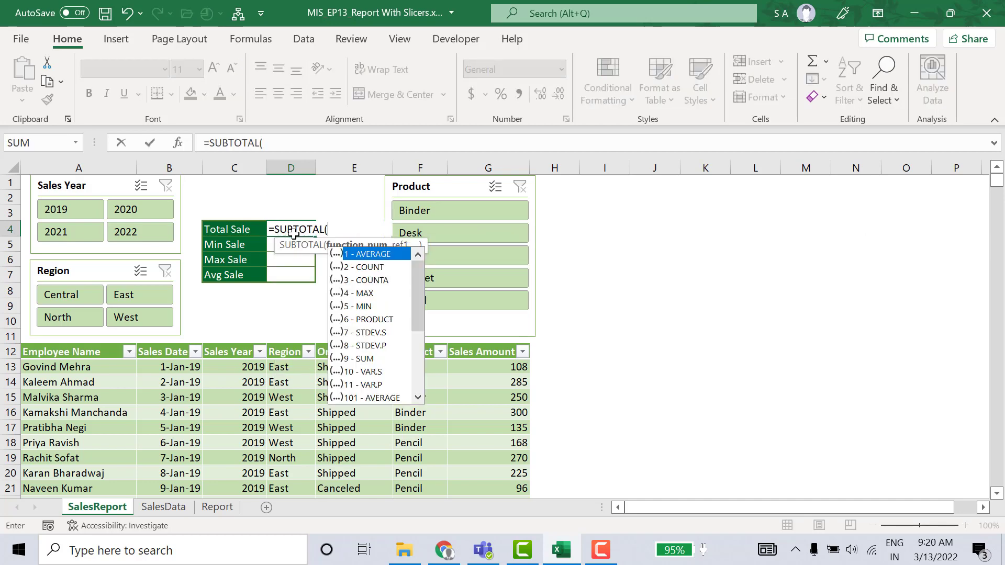
key("Down")
key("Down")
key("Down")
key("Down")
key("Down")
key("Down")
key("Down")
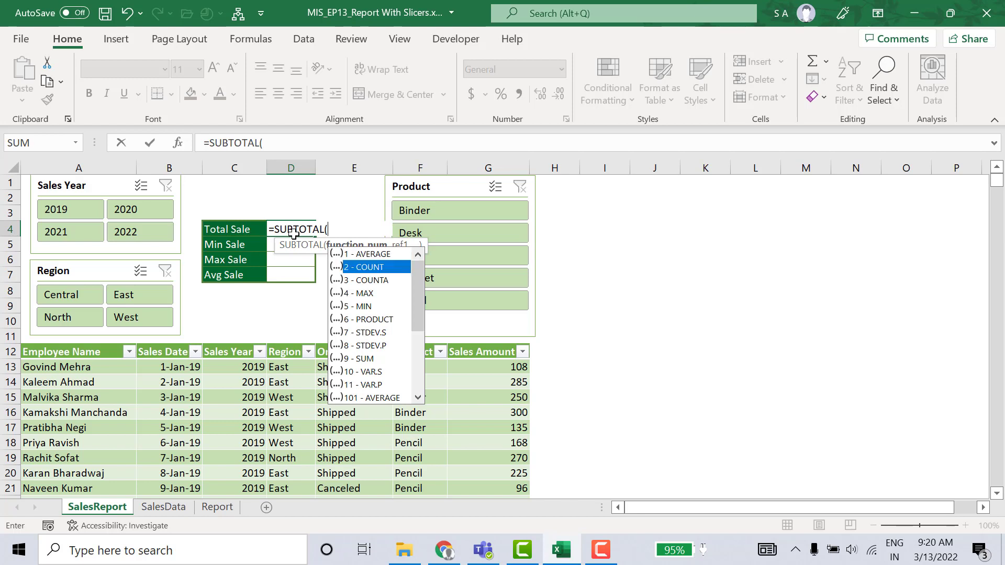
key("Down")
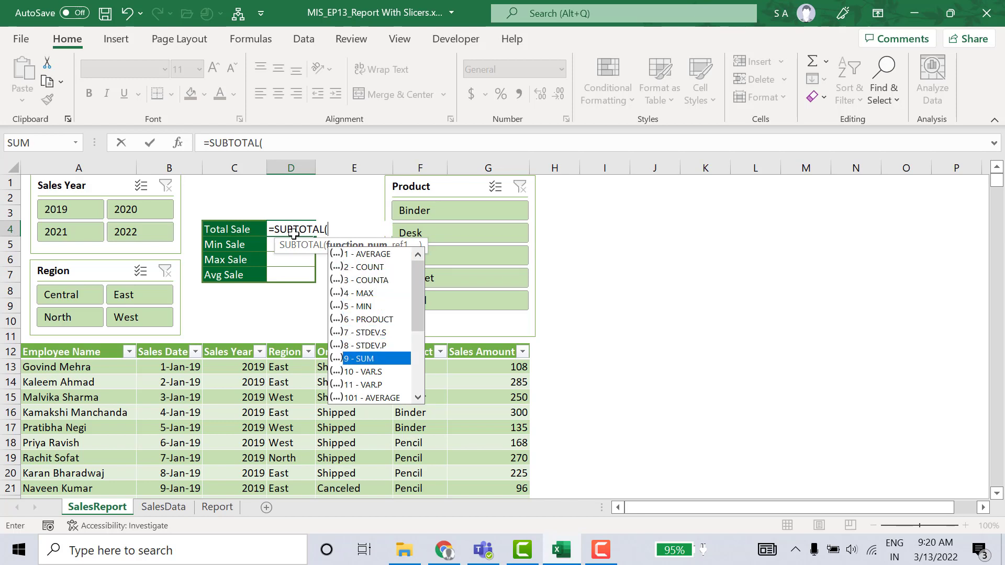
type("9,")
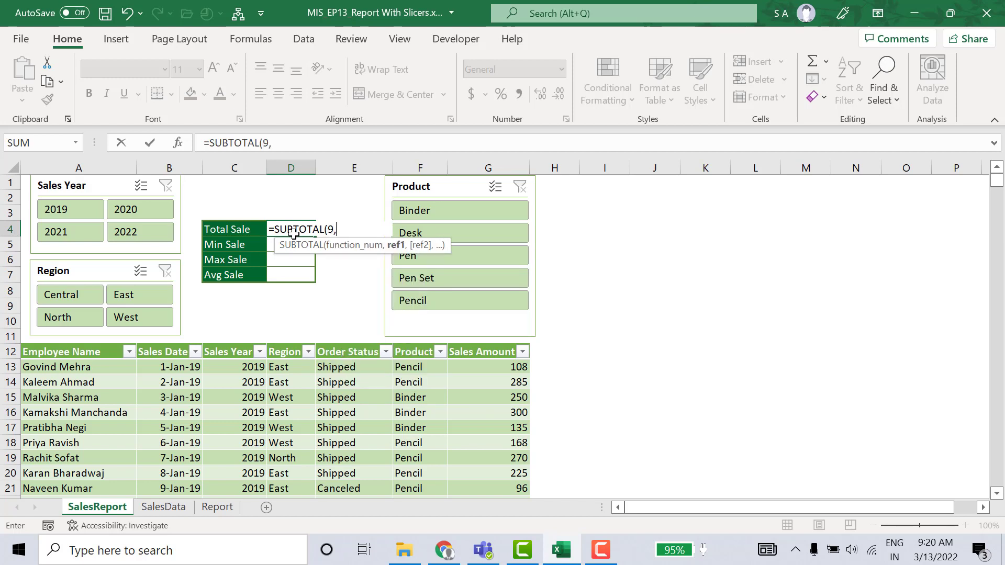
left_click(486, 366)
key("ctrl+shift+Down")
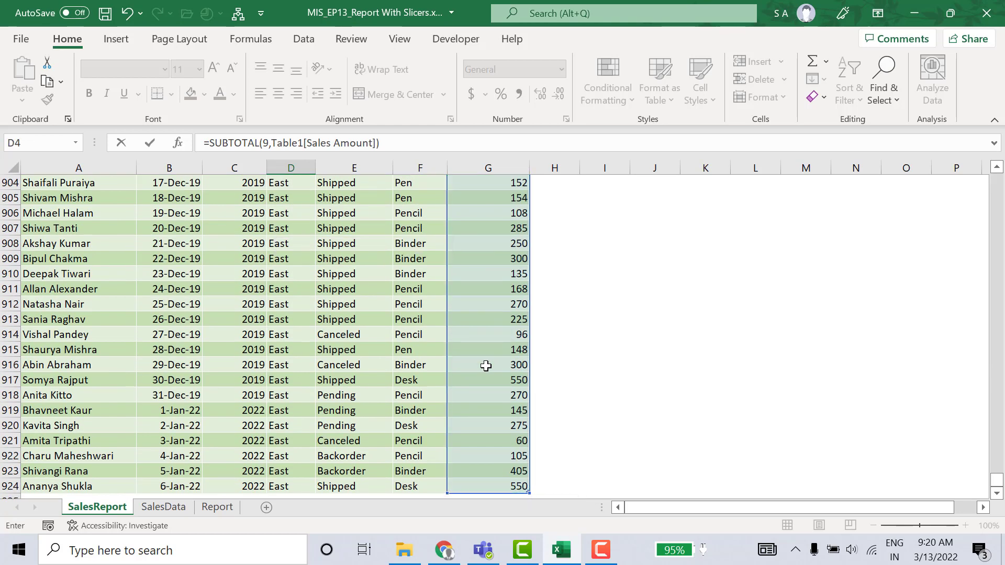
key("ctrl+Return")
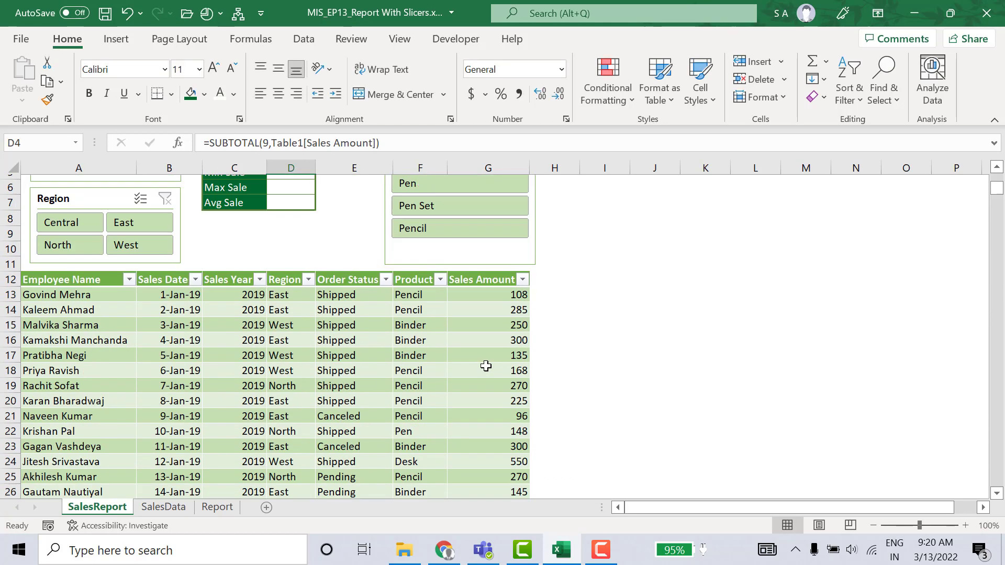
Calculate the Min Sale in D5 with =SUBTOTAL(5,Table1[Sales Amount]), covering the whole Sales Amount column
key("Return")
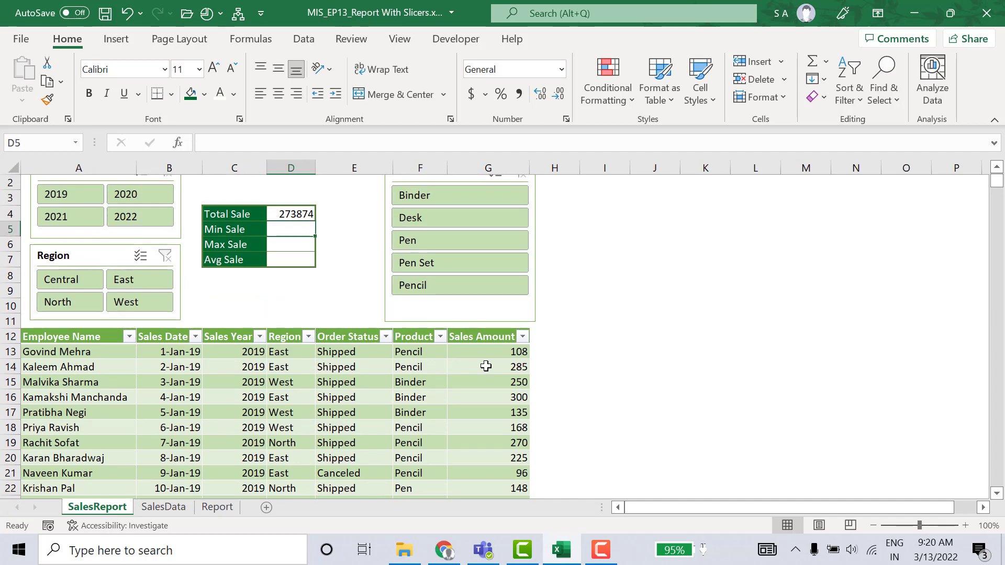
type("=SUBTOTAL(")
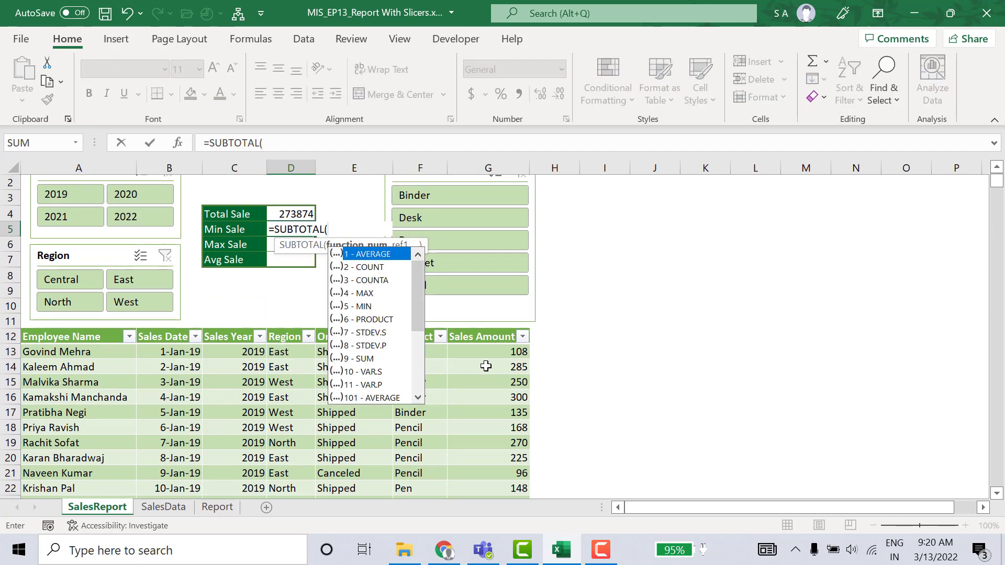
key("Down")
key("Down")
key("Down")
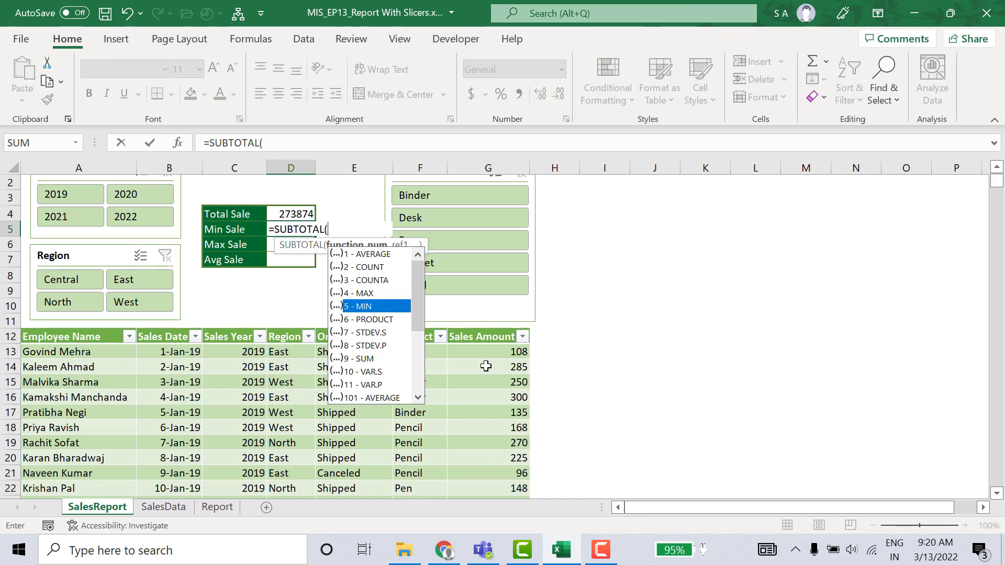
key("Tab")
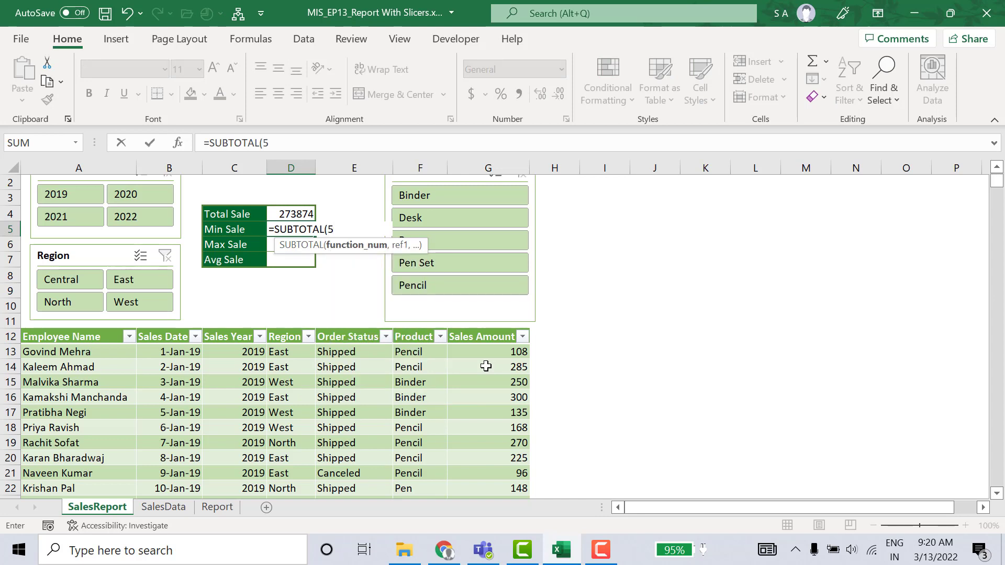
type(",")
key("Down")
key("Down")
key("Down")
key("Down")
key("Down")
key("Down")
key("Down")
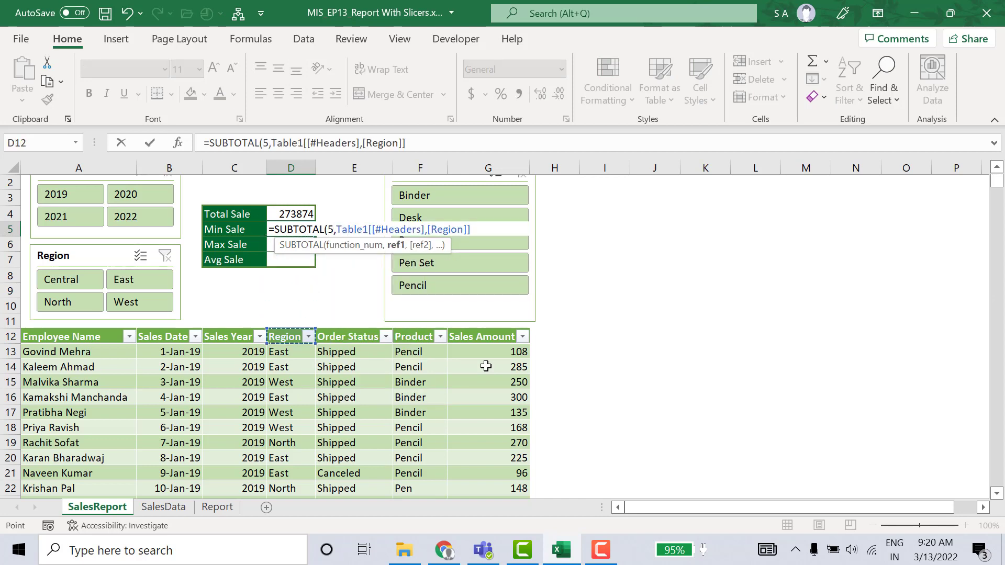
key("Right")
key("Down")
key("Right")
key("Right")
key("ctrl+shift+Down")
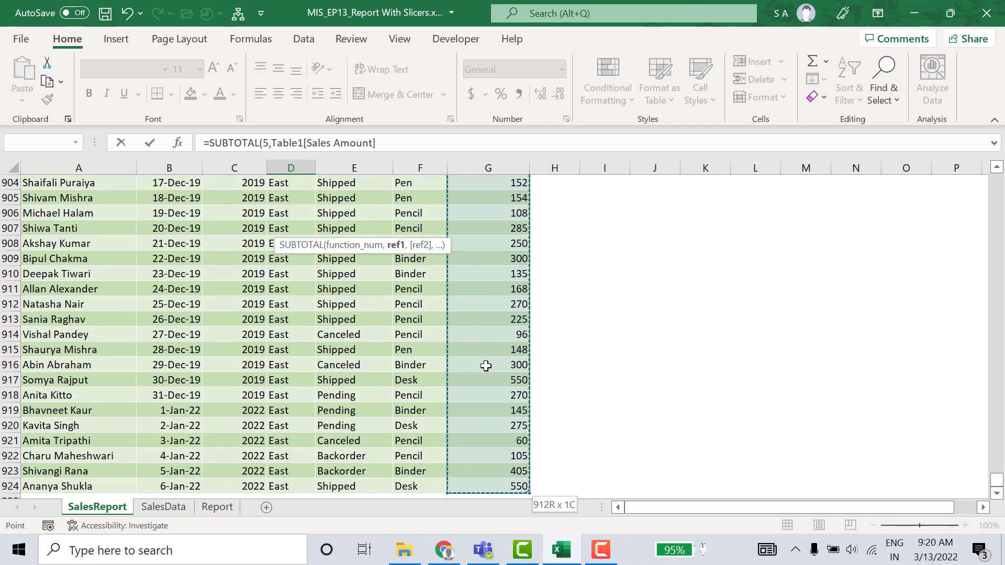
key("ctrl+Return")
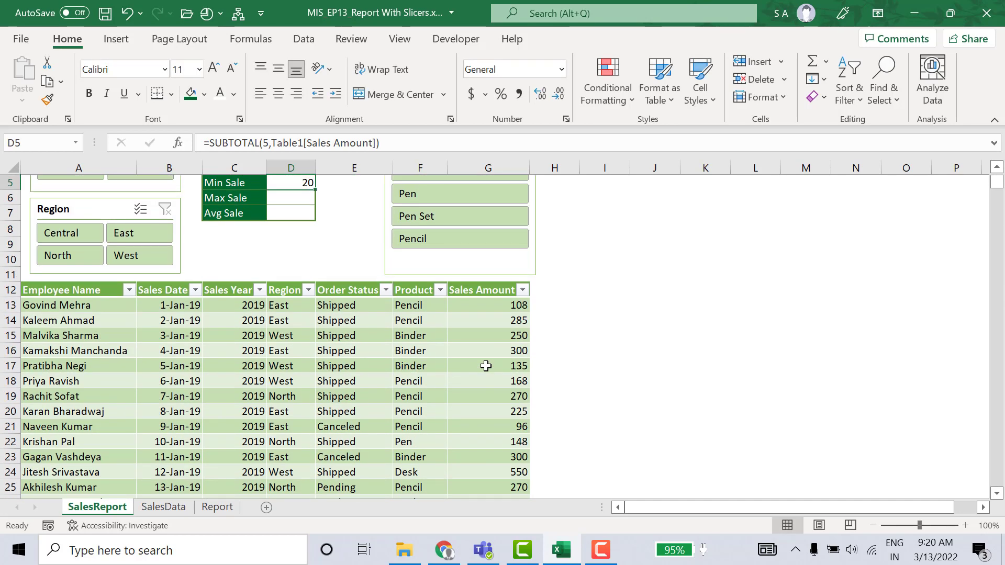
Calculate the Max Sale in D6 with =SUBTOTAL(4,Table1[Sales Amount]), covering the whole Sales Amount column
key("Down")
type("=su")
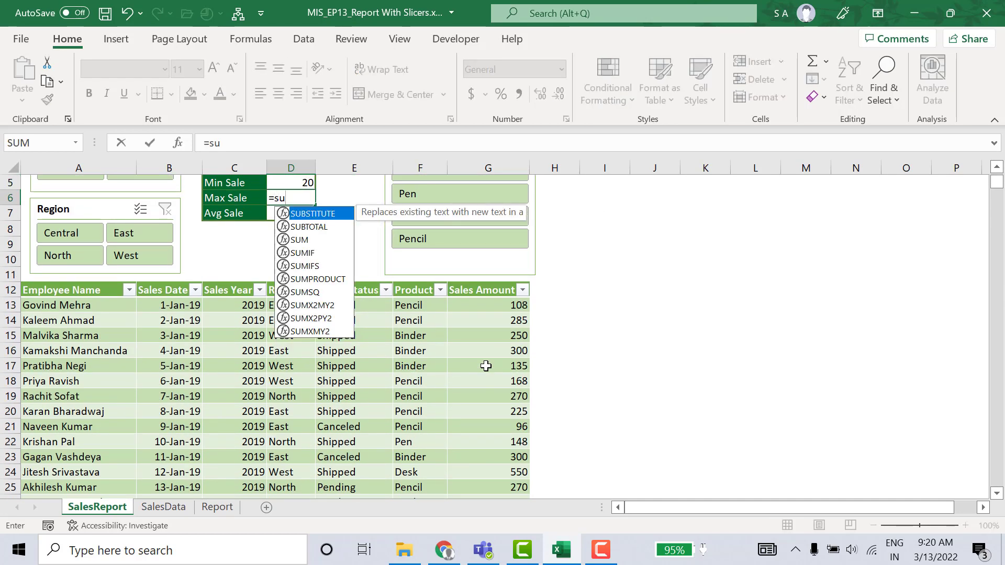
key("Down")
key("Tab")
key("Down")
key("Down")
key("Down")
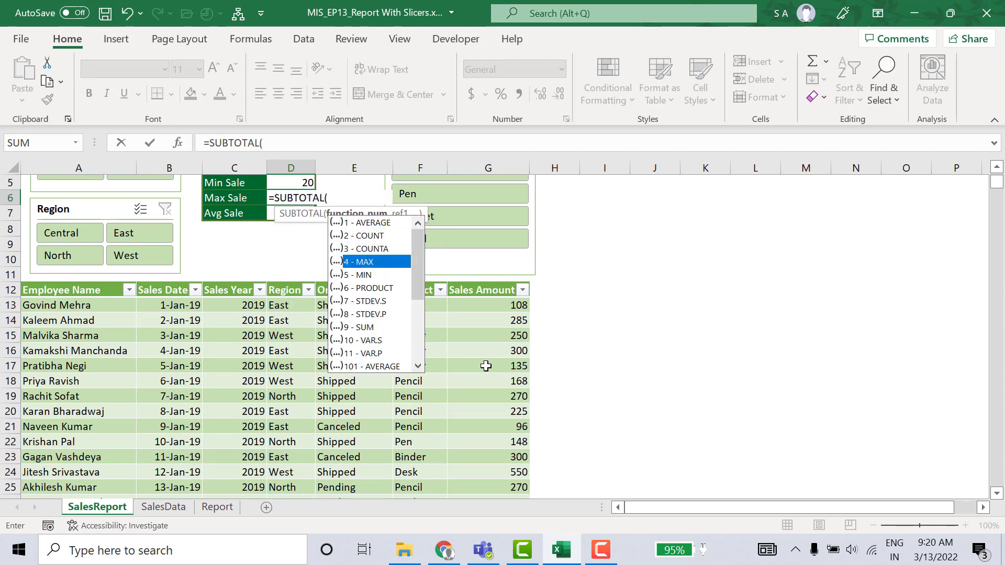
key("Tab")
type(",")
key("Down")
key("Down")
key("Down")
key("Down")
key("Down")
key("Down")
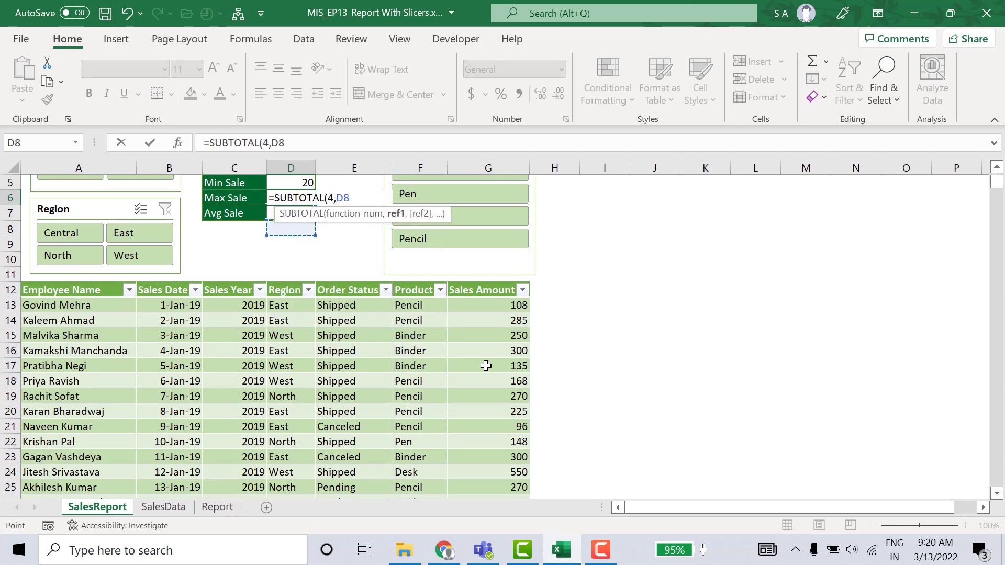
key("Right")
key("Right")
key("Right")
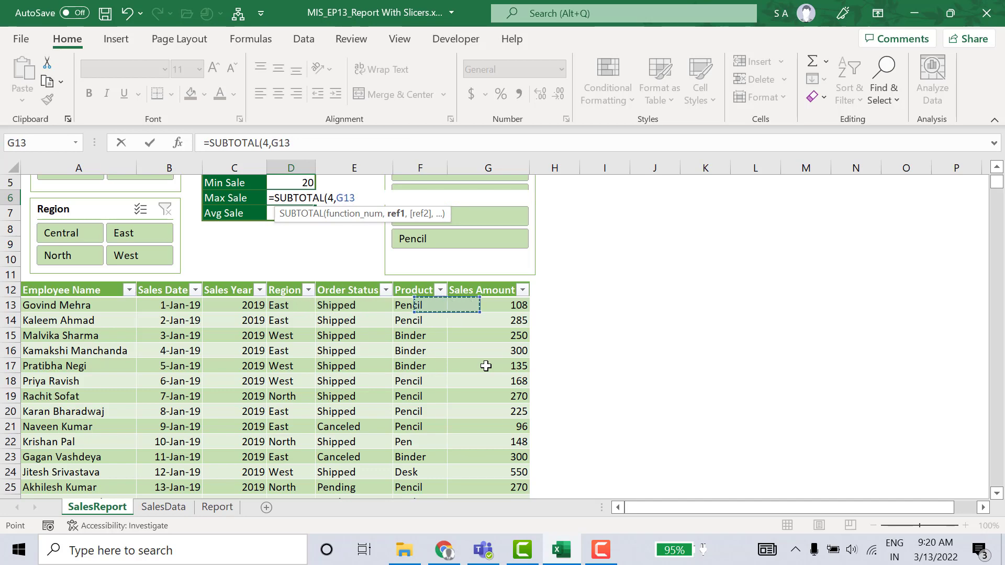
key("ctrl+shift+Down")
type(")")
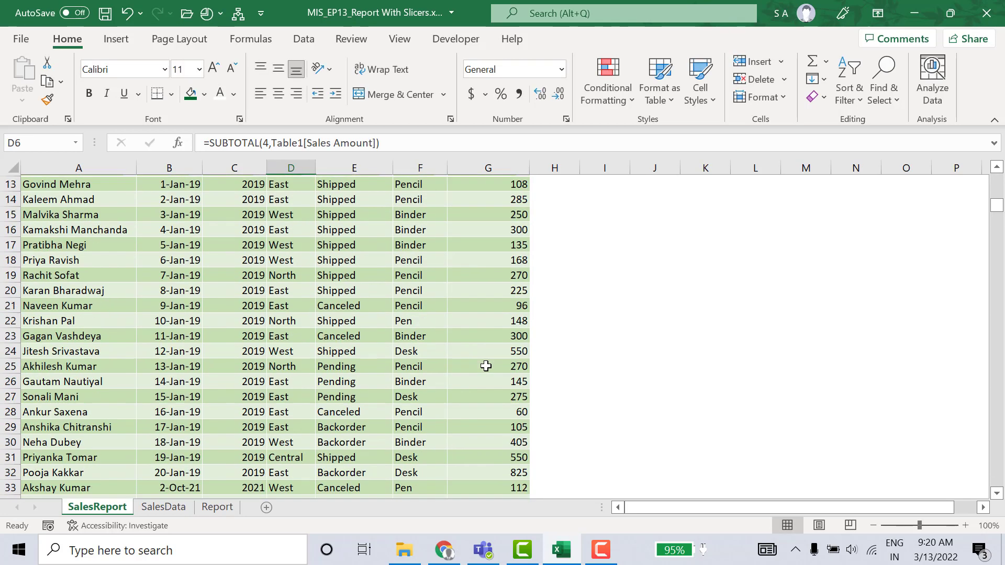
key("Return")
Calculate the Avg Sale in D7 with =SUBTOTAL(1,Table1[Sales Amount]), covering the whole Sales Amount column
type("=su")
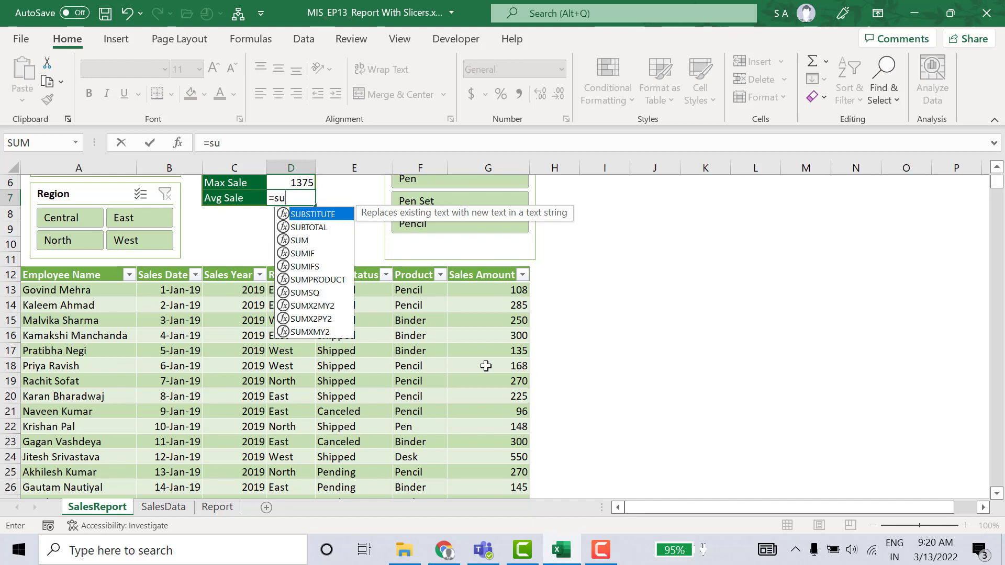
key("Down")
key("Tab")
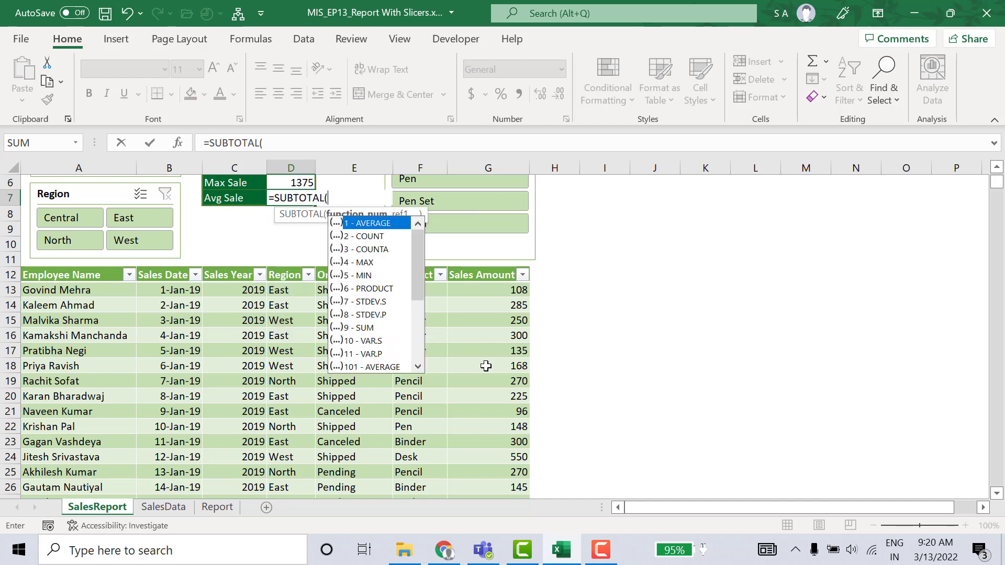
key("Down")
key("Down")
key("Down")
key("Down")
key("Down")
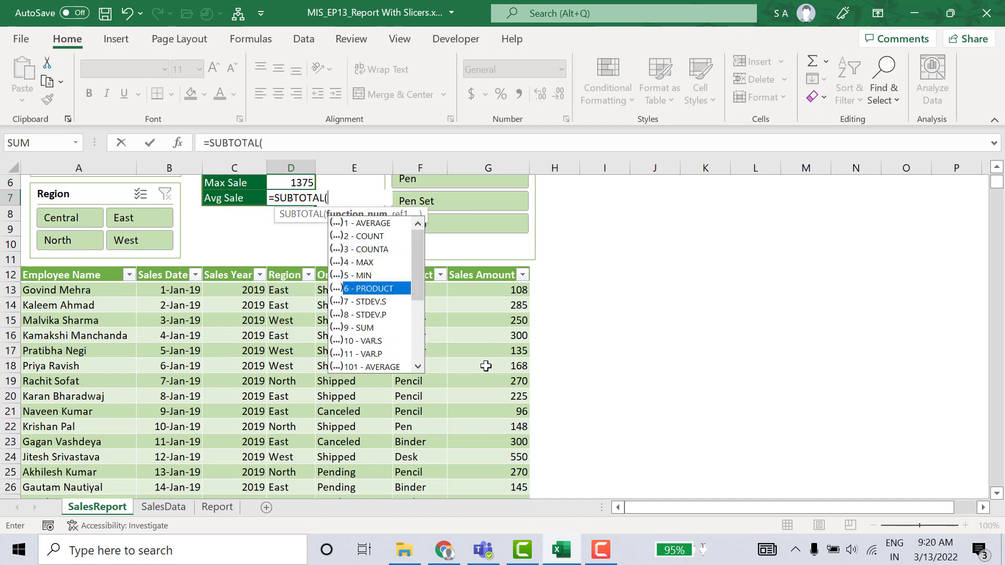
key("Up")
key("Up")
key("Up")
key("Up")
key("Up")
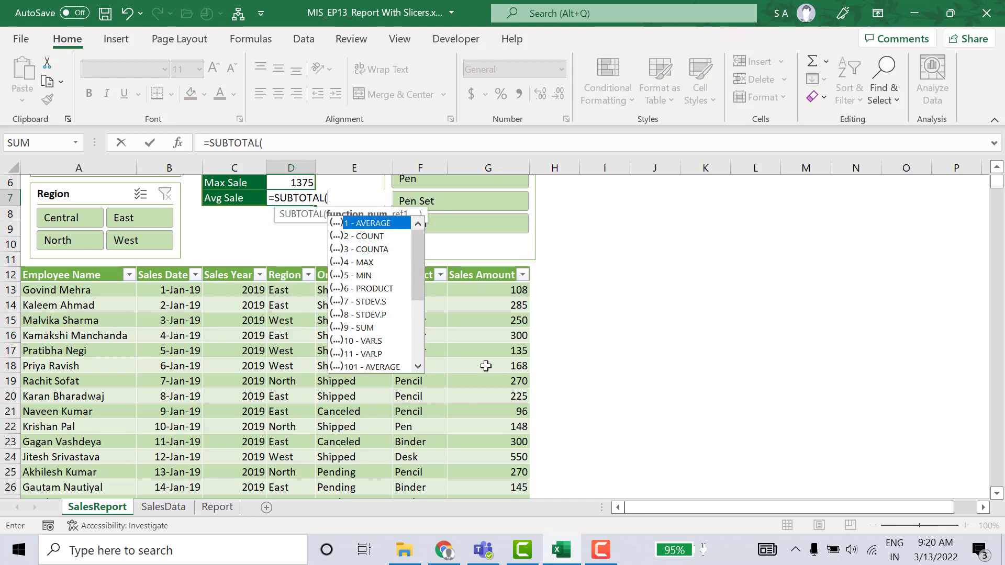
key("Tab")
type(",")
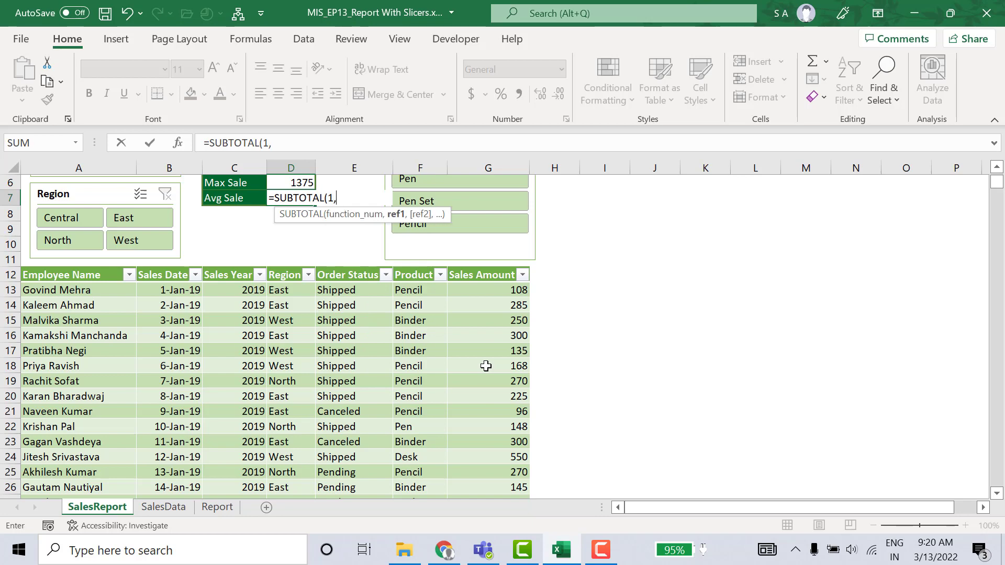
key("Right")
key("Down")
key("Down")
key("Down")
key("Down")
key("Down")
key("Down")
key("Right")
key("Right")
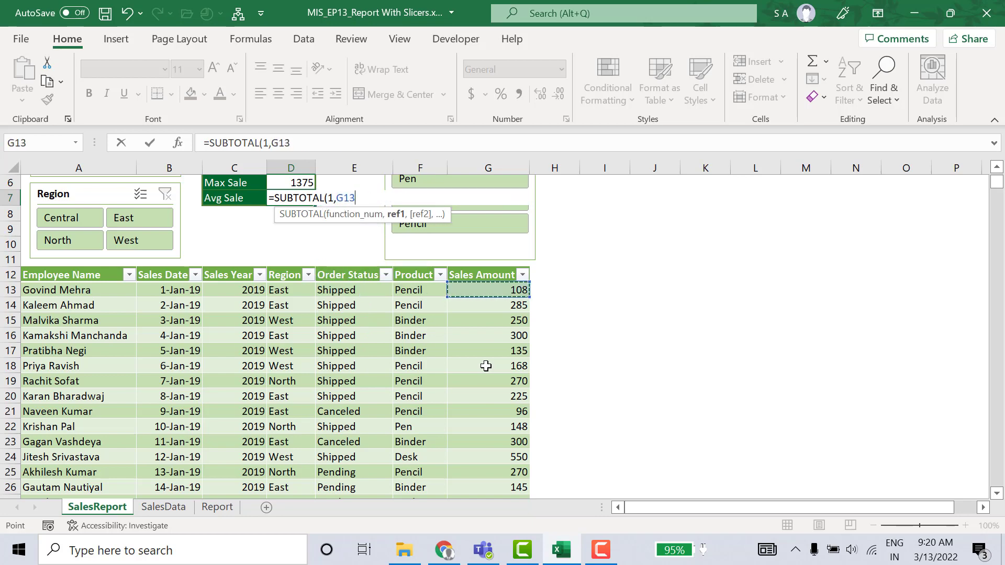
key("ctrl+shift+Down")
type(")")
key("Return")
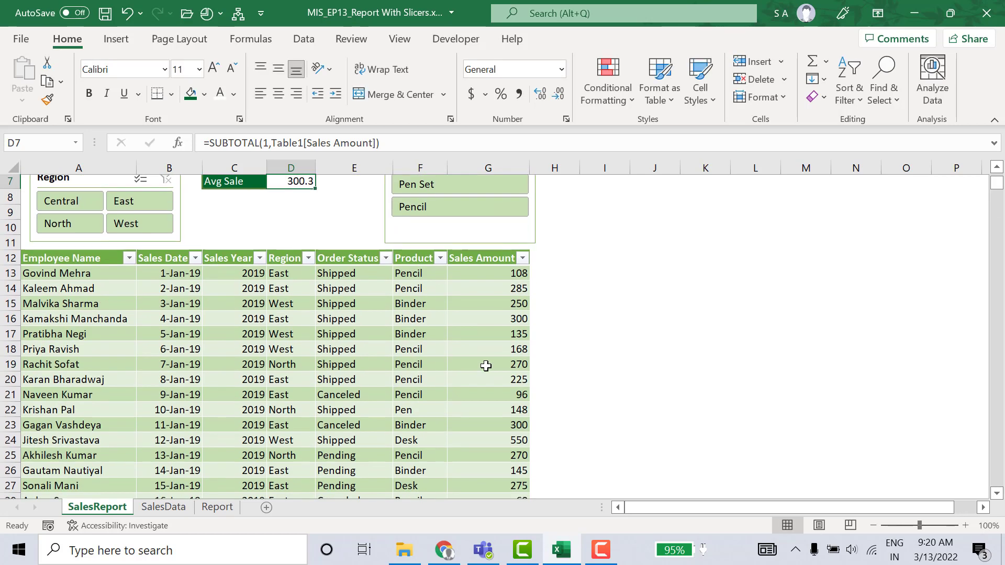
Round up the Avg Sale in D7 with =ROUNDUP(SUBTOTAL(1,Table1[Sales Amount]),0) and save the workbook
key("Up")
key("Up")
key("Up")
key("Up")
key("Down")
key("Down")
key("Down")
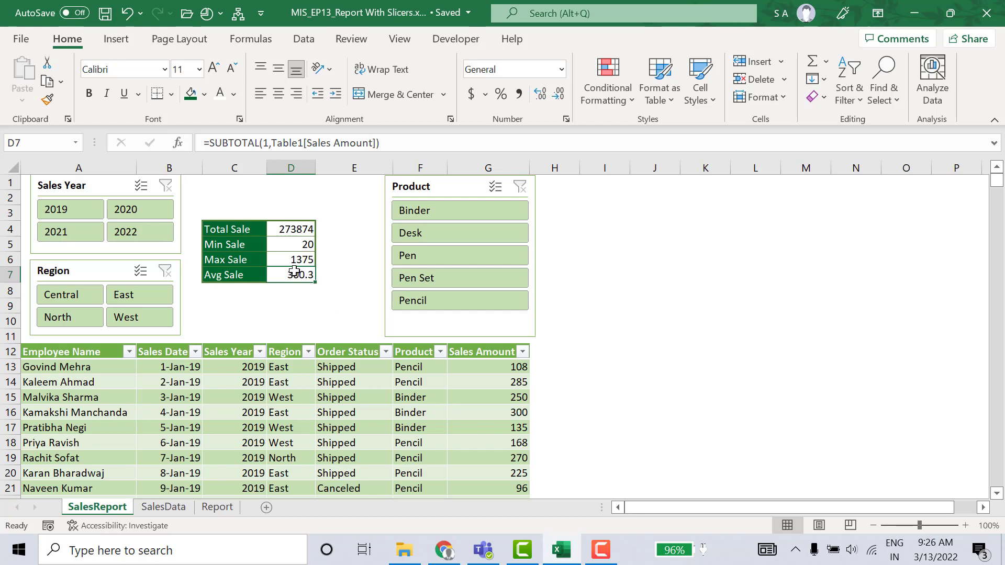
left_click(210, 147)
type("rou")
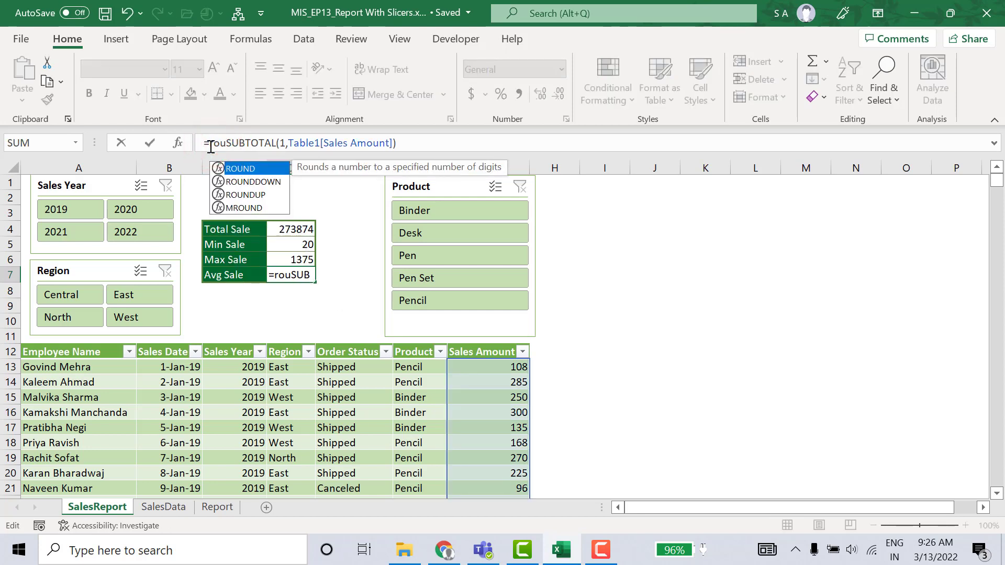
key("Down")
key("Down")
key("Tab")
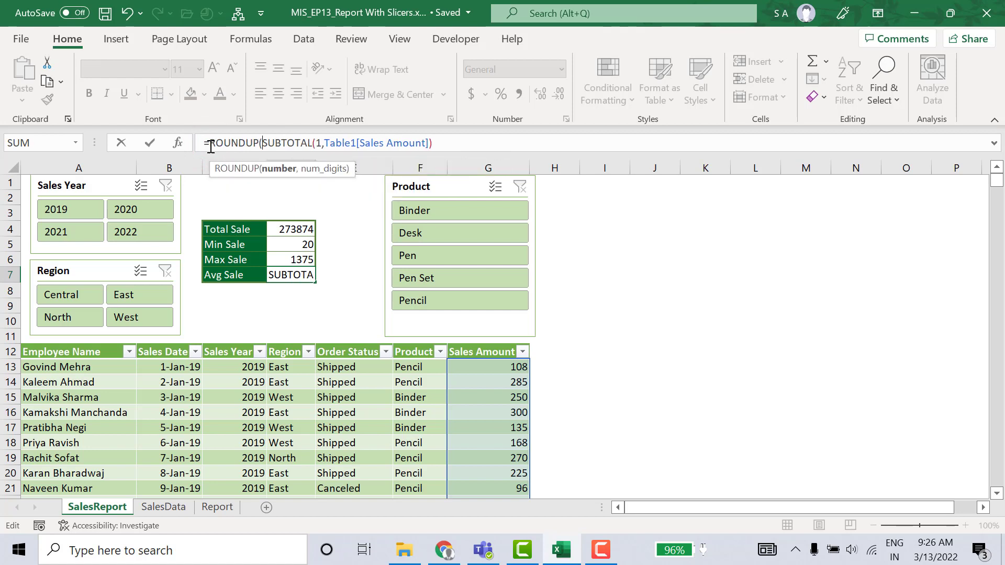
left_click(457, 139)
type(",0")
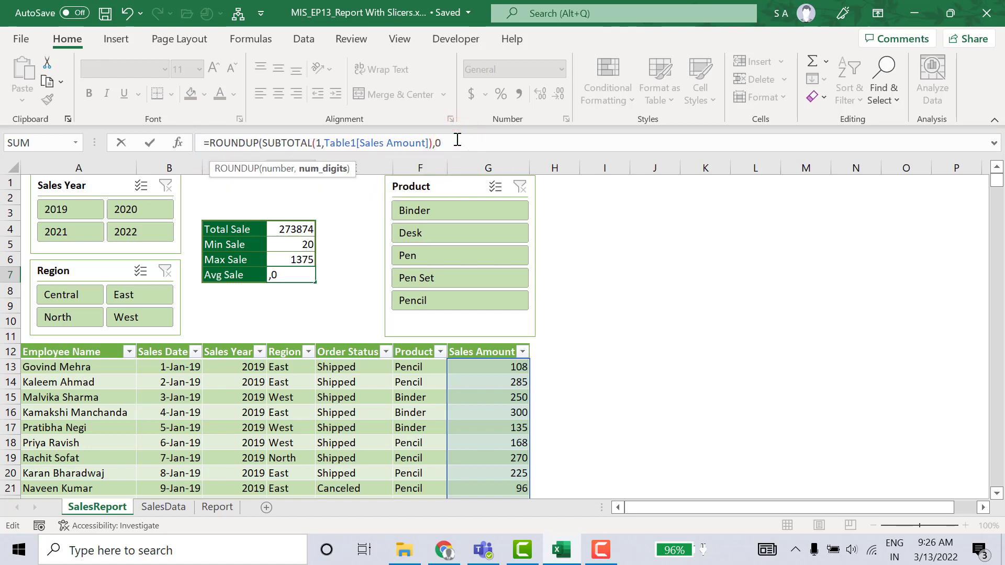
type(")")
key("ctrl+Return")
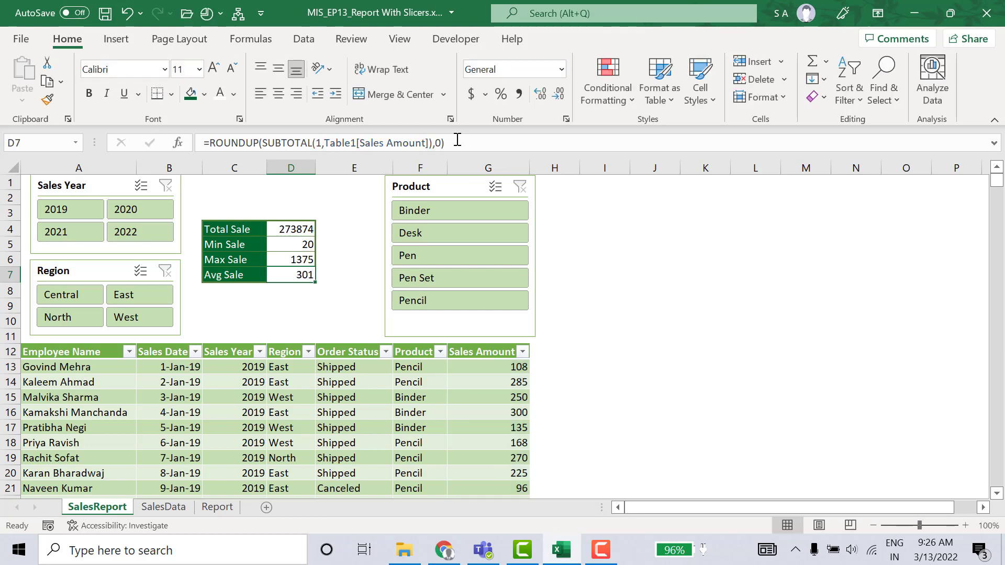
key("ctrl+s")
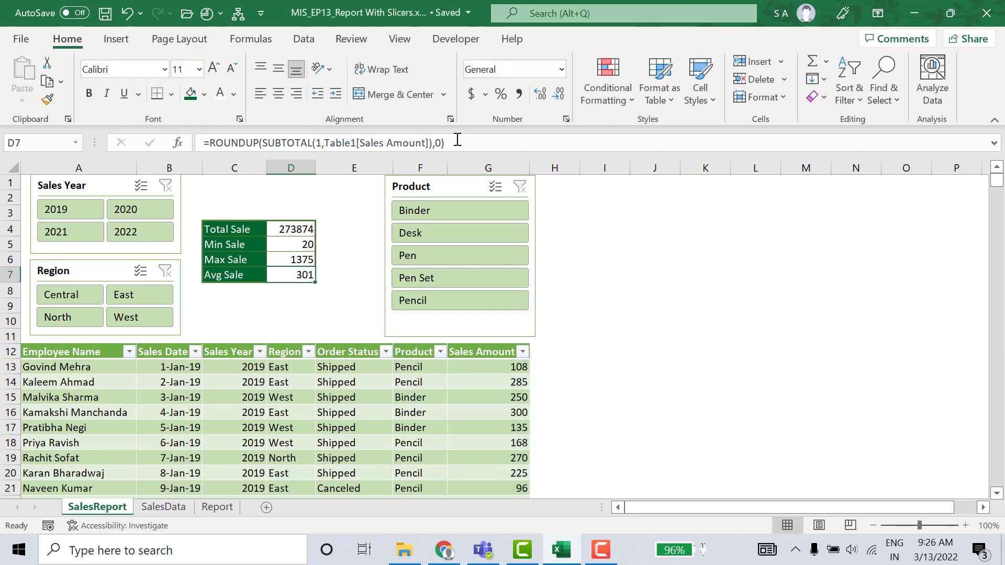
Enter =SUM(Table1[Sales Amount]) in E4 beside the Total Sale value to compare it with the SUBTOTAL formula
left_click(340, 221)
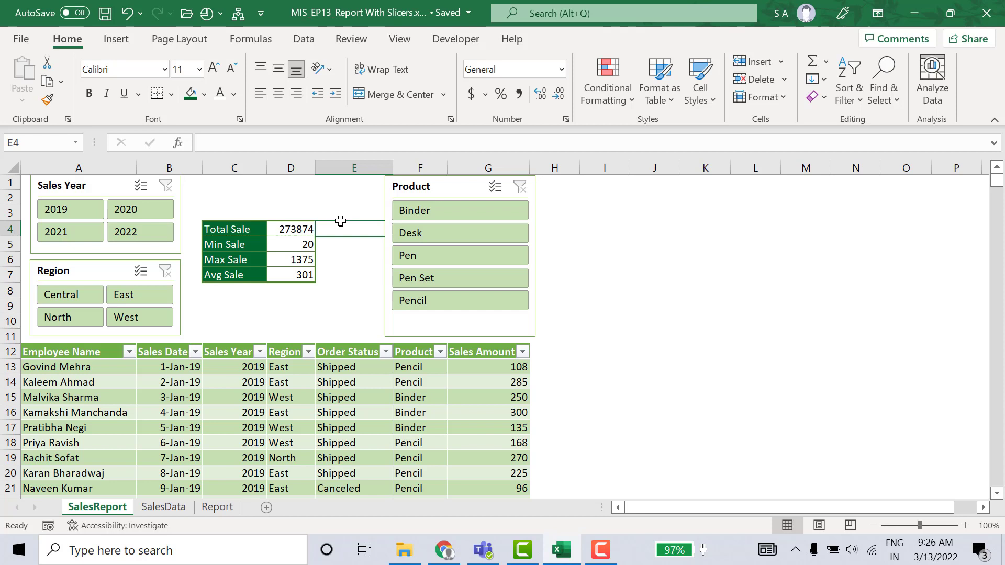
type("=")
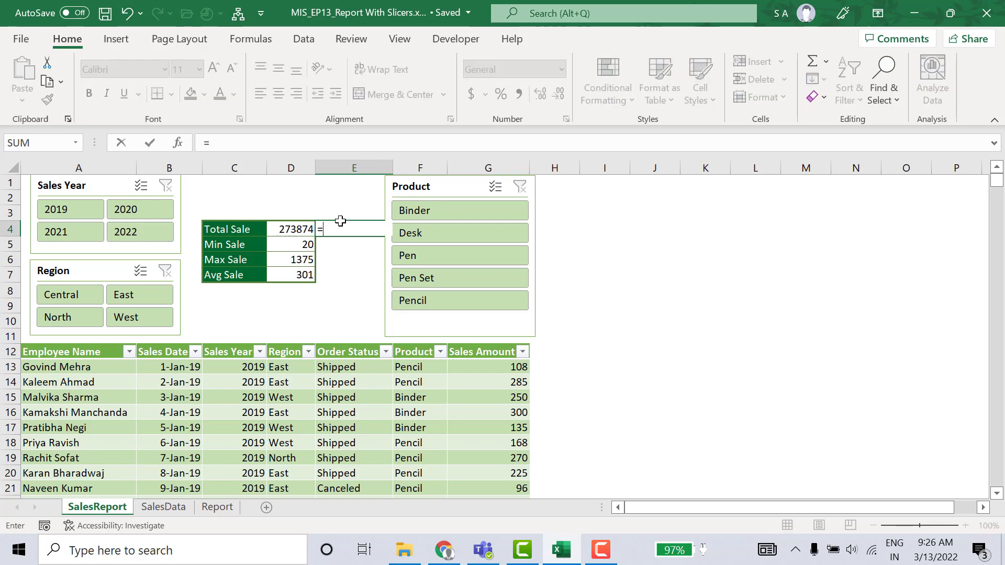
type("su")
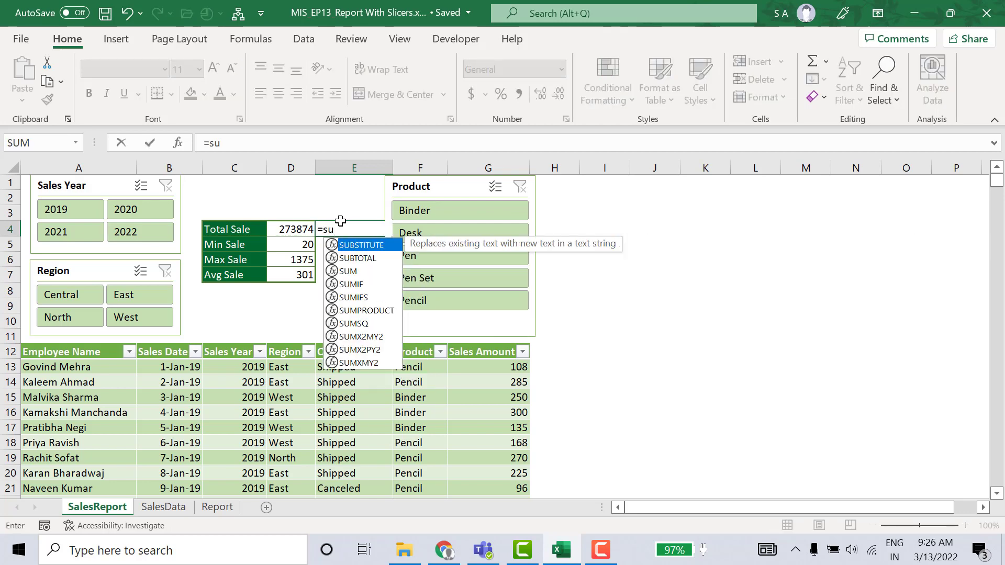
type("m")
key("Tab")
key("Down")
key("Down")
key("Down")
key("Down")
key("Down")
key("Down")
key("Down")
key("Down")
key("Down")
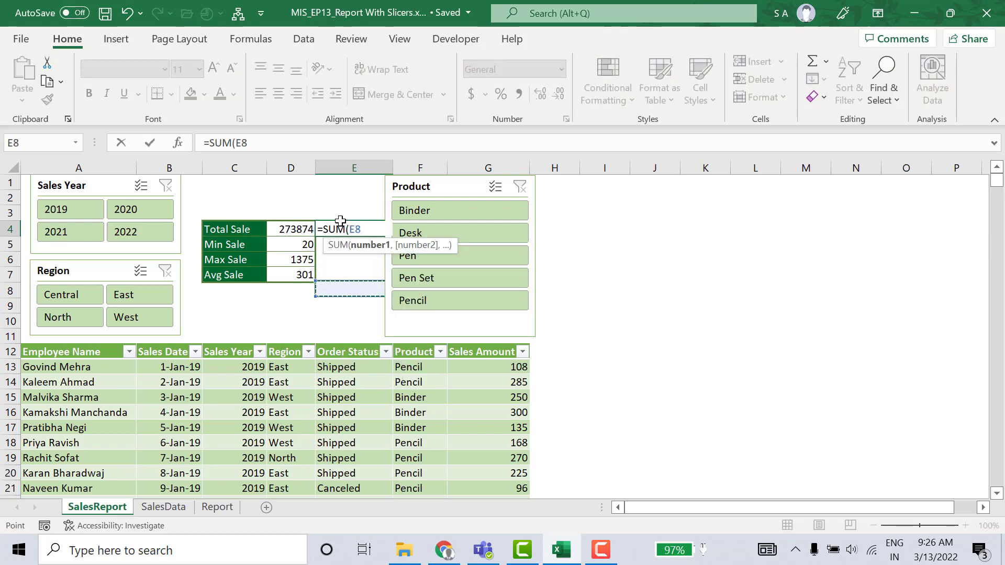
key("Right")
key("Right")
key("ctrl+shift+Down")
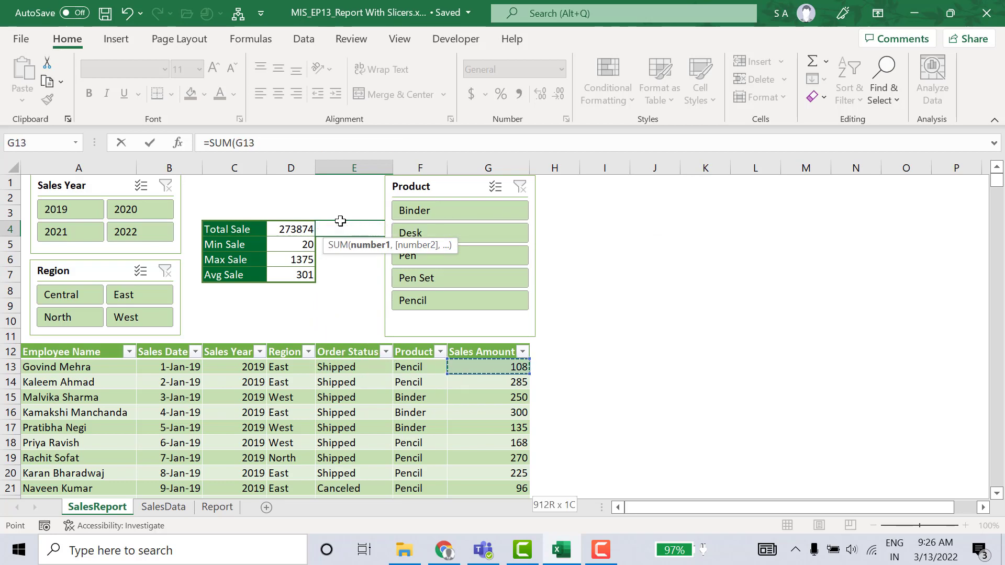
key("Return")
key("Up")
key("Up")
key("Up")
key("Up")
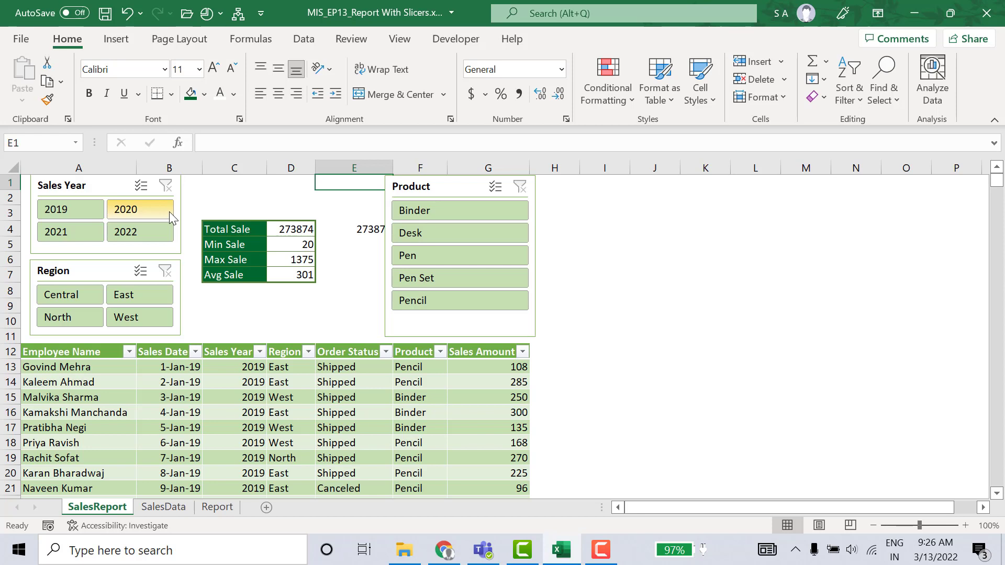
Filter the table to Sales Year 2020 with the slicer and examine the Total Sale cell D4
left_click(168, 211)
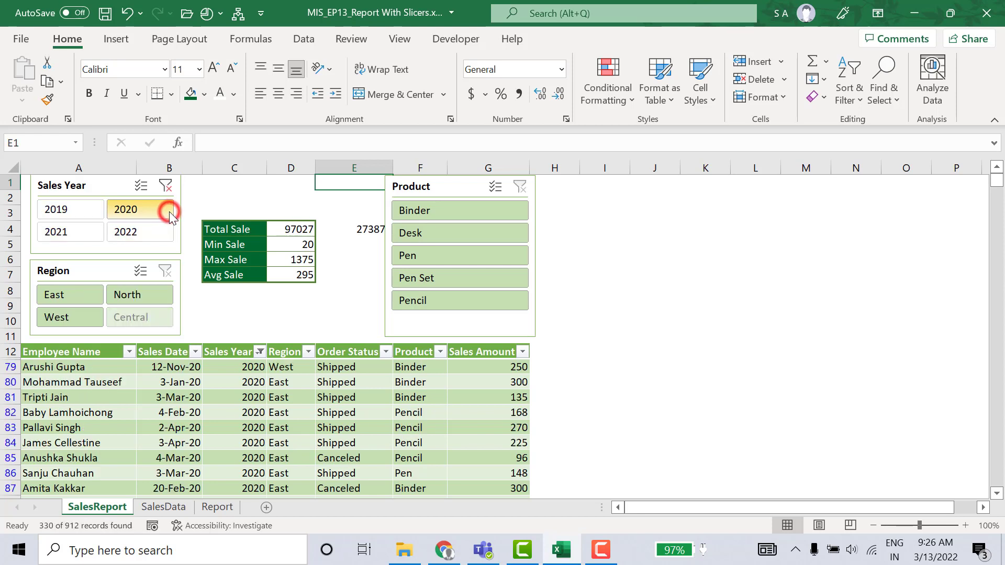
left_click(299, 236)
Delete the comparison SUM formula from E4 and clear the Sales Year slicer's filter
left_click(369, 230)
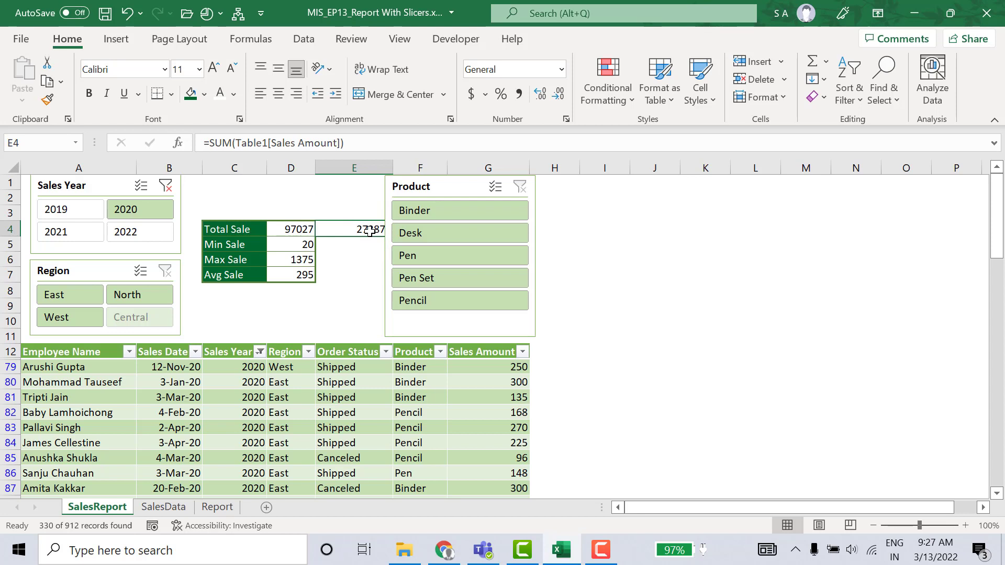
key("Delete")
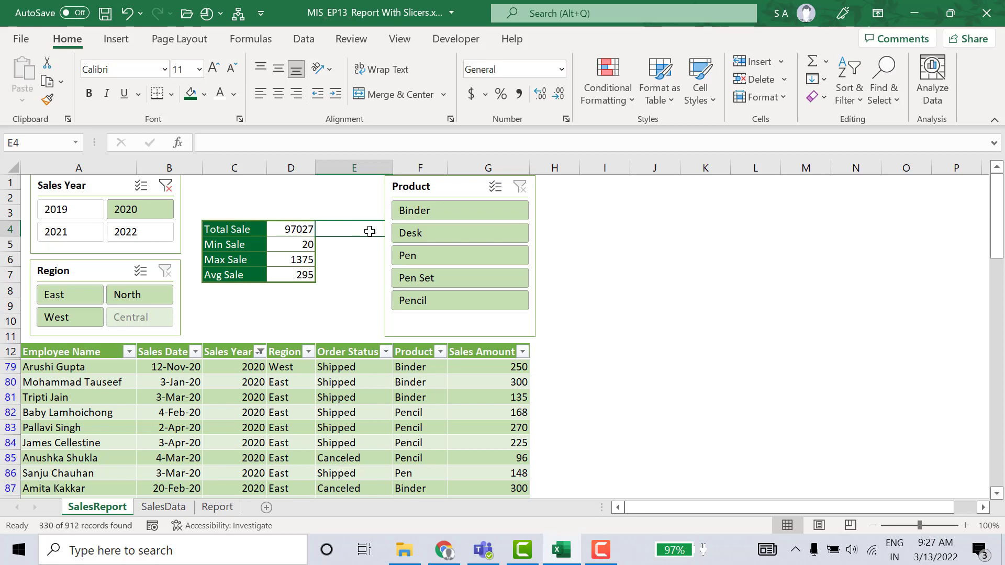
left_click(166, 186)
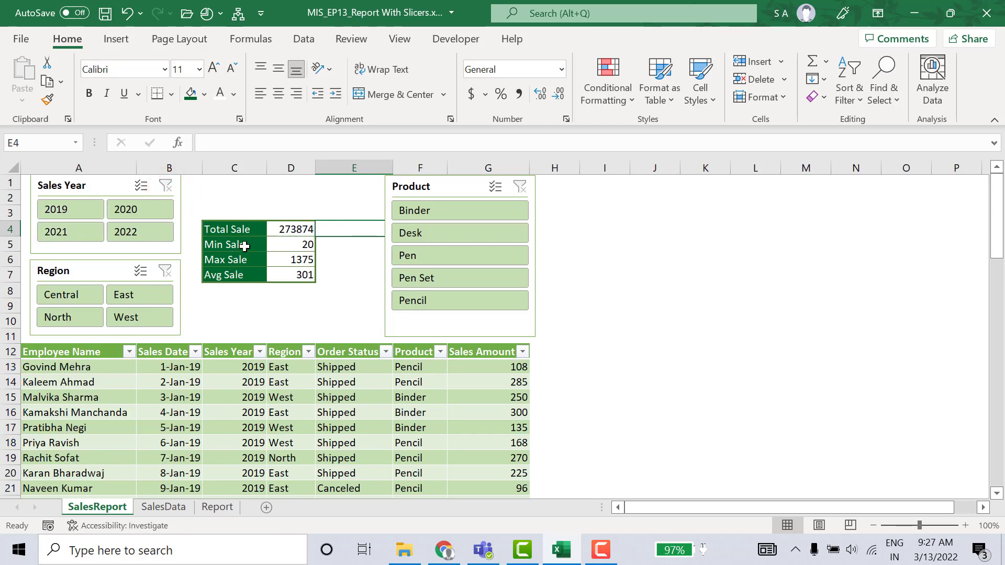
Insert a 2-D pie chart from the summary block C4:D7 and move it to the empty area beside the Product slicer
left_click(277, 230)
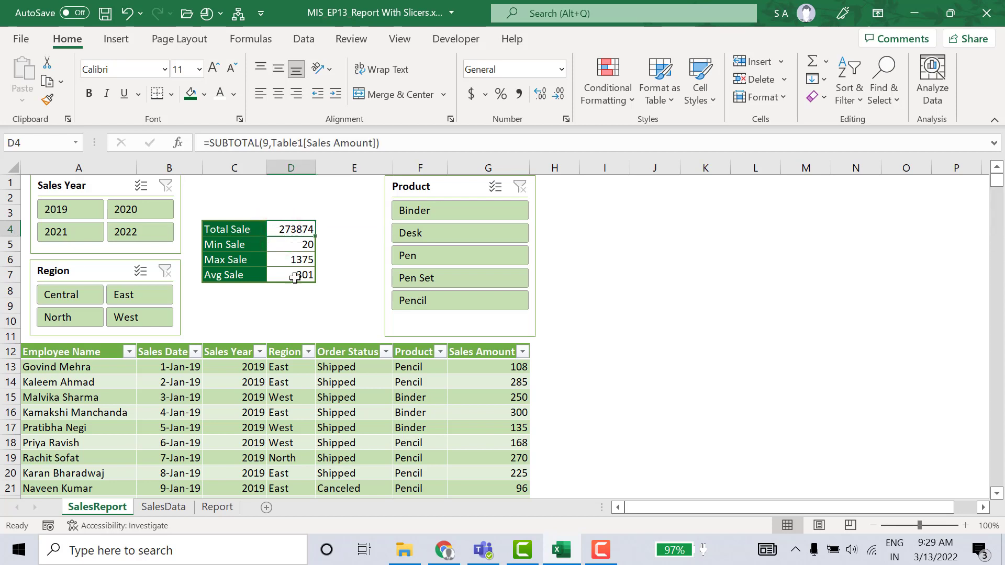
left_click(232, 228)
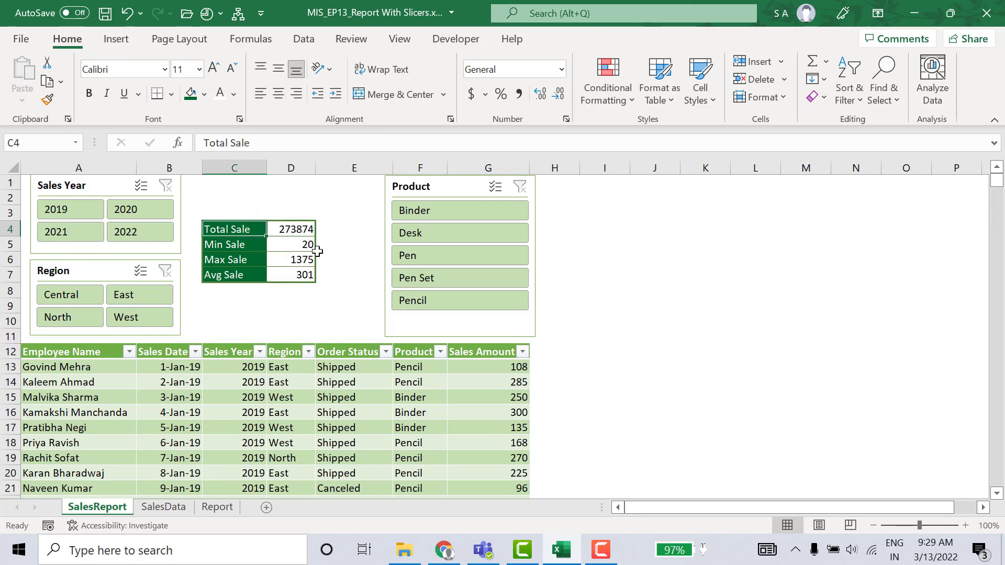
key("shift+Right")
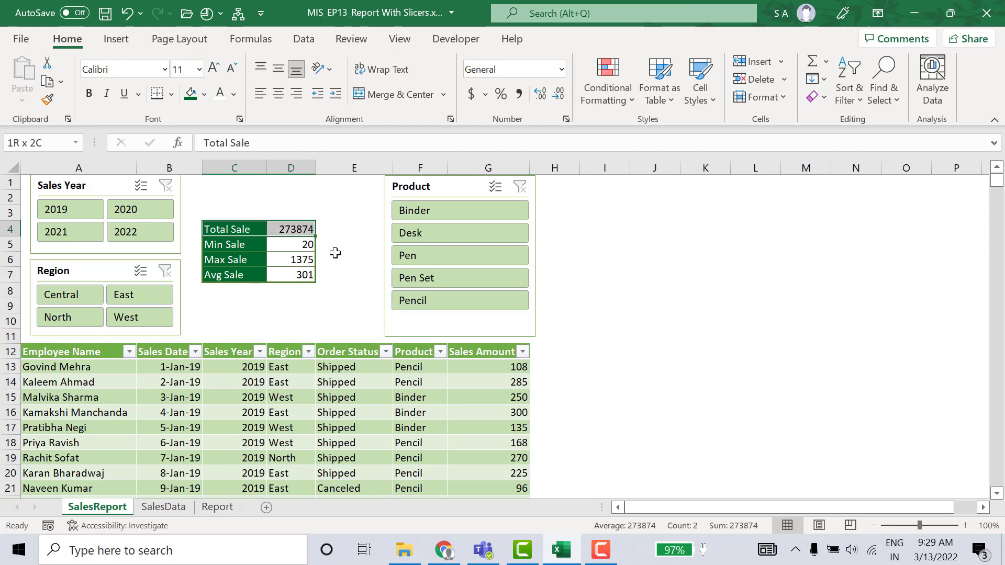
key("shift+Down")
key("shift+Down")
key("shift+Down")
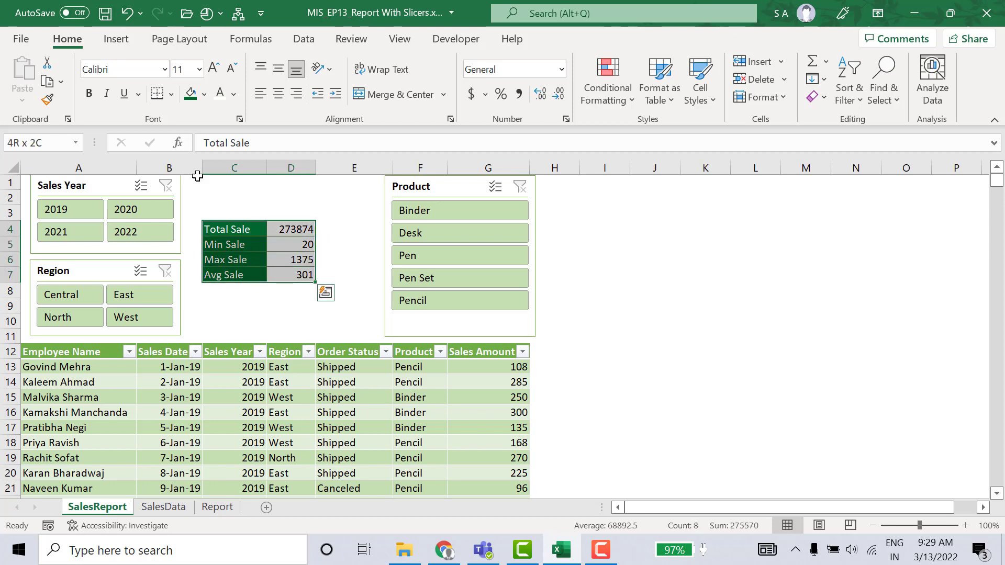
left_click(116, 40)
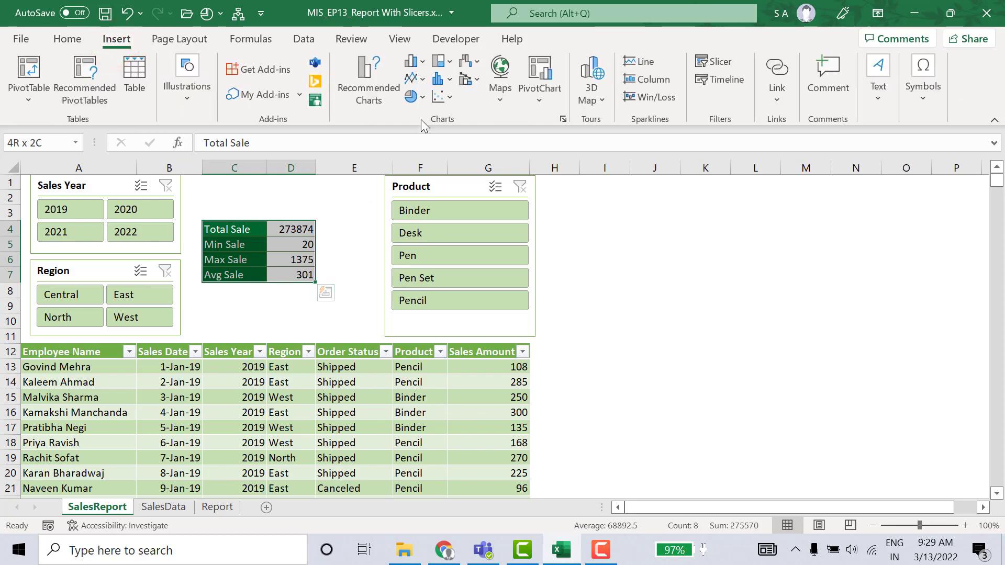
left_click(423, 98)
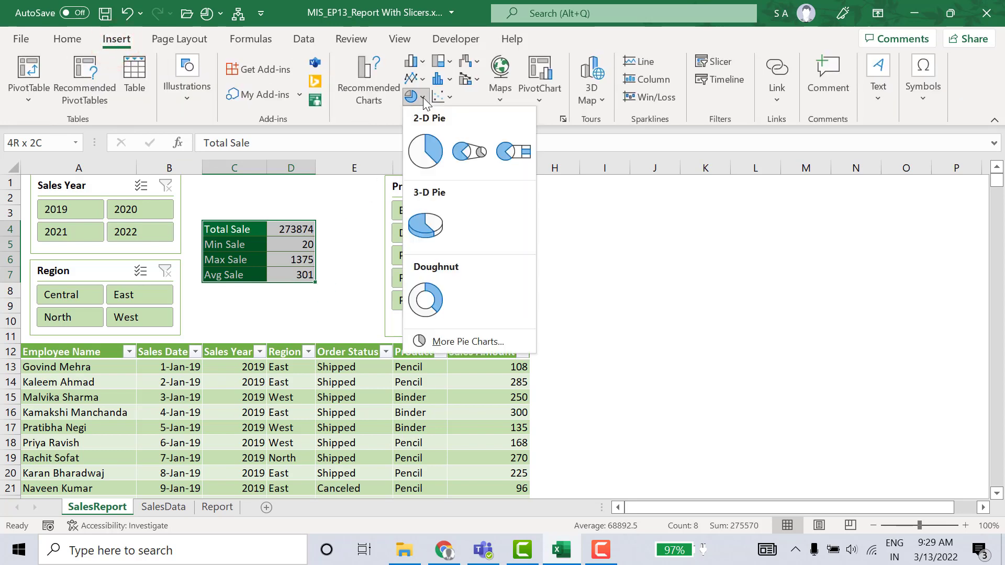
left_click(436, 160)
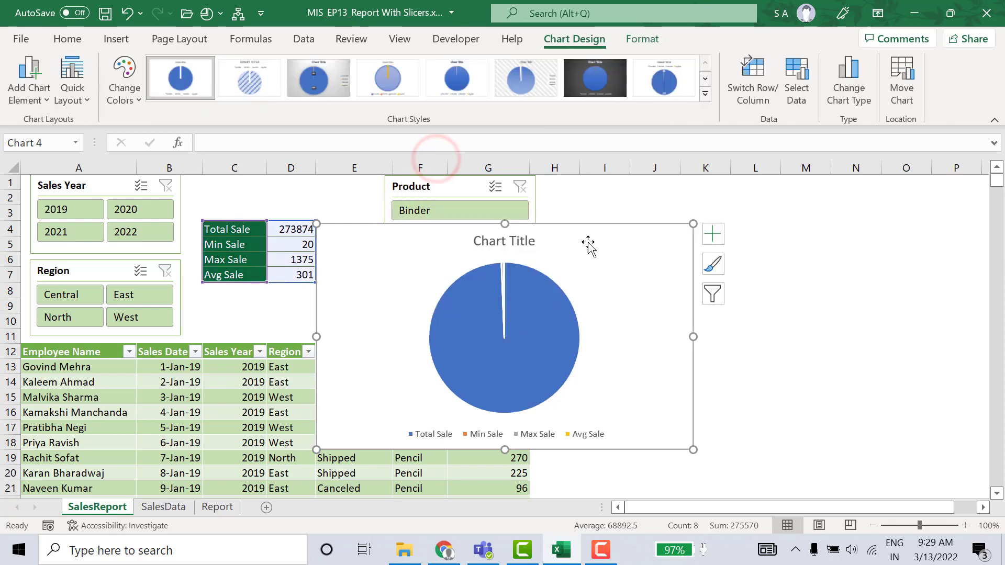
left_click_drag(587, 244, 846, 220)
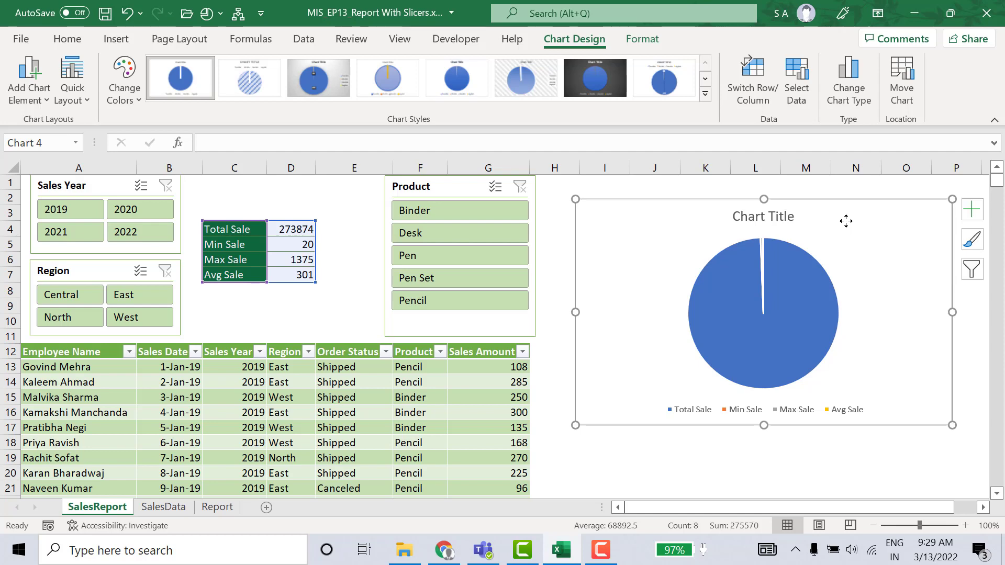
Scale down the Total Sale in D4 by dividing its formula by 203: =SUBTOTAL(9,Table1[Sales Amount])/203
left_click(286, 234)
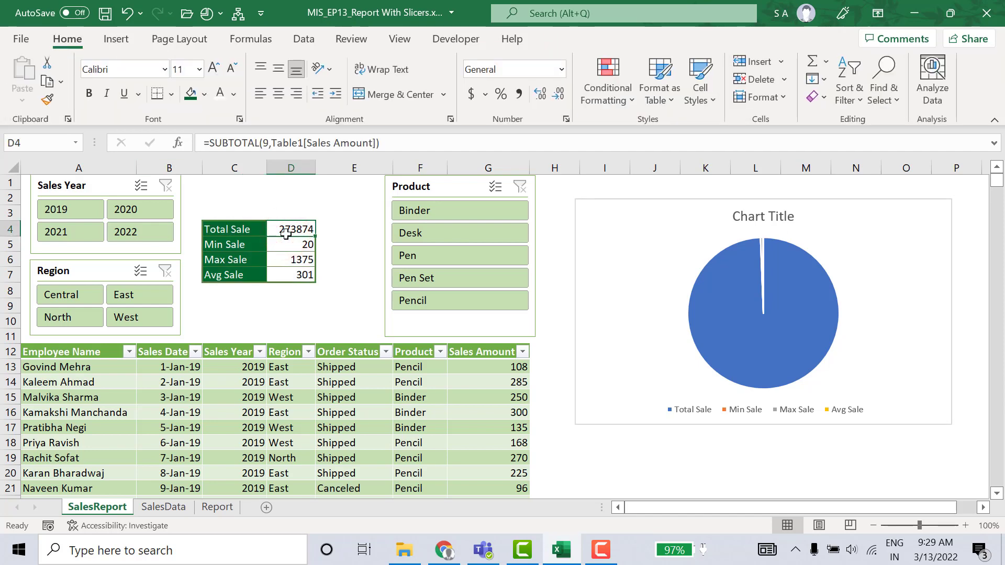
left_click(390, 143)
type("/20")
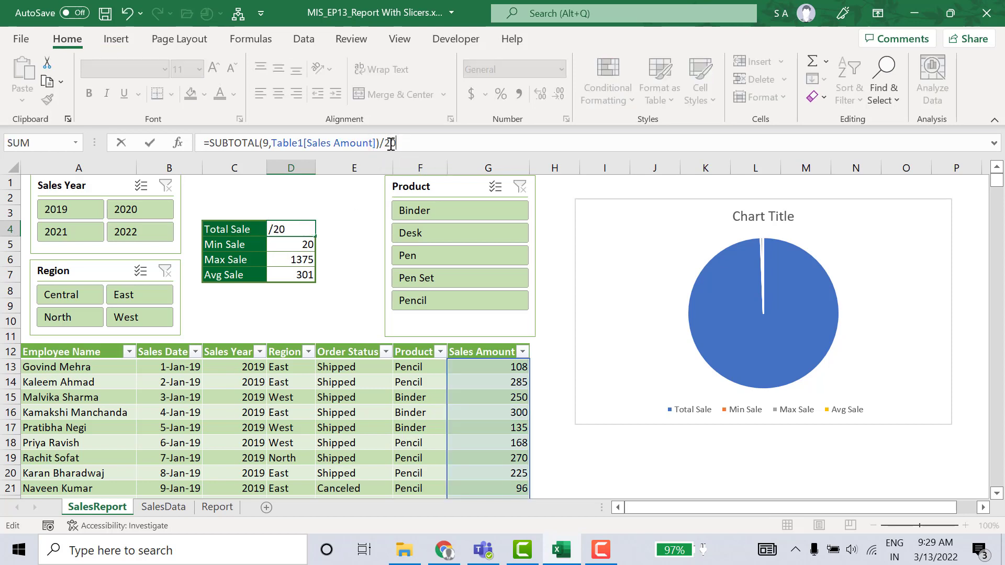
type("3")
key("ctrl+Return")
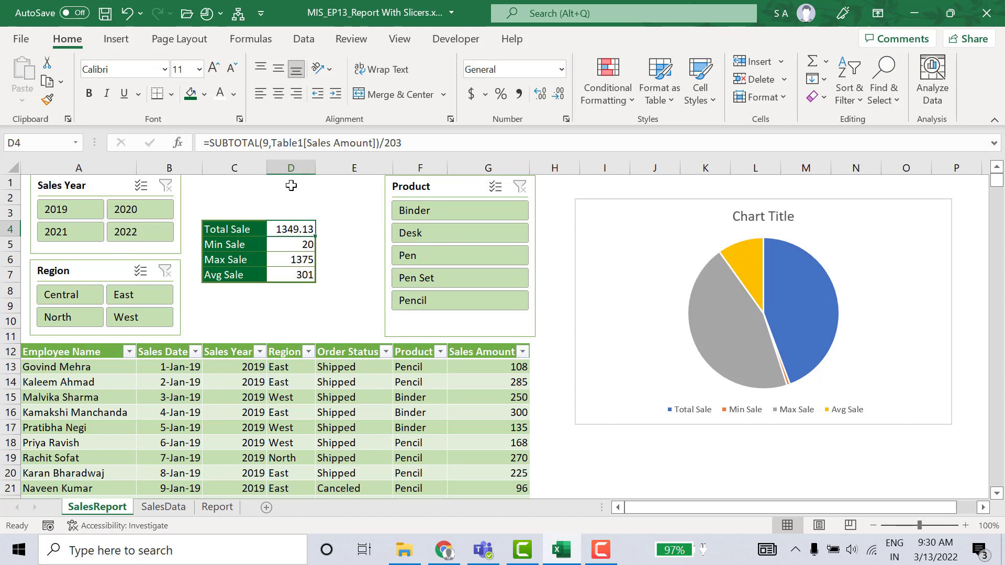
Round up the Total Sale in D4 with =ROUNDUP(SUBTOTAL(9,Table1[Sales Amount])/203,0)
left_click(208, 149)
type("rou")
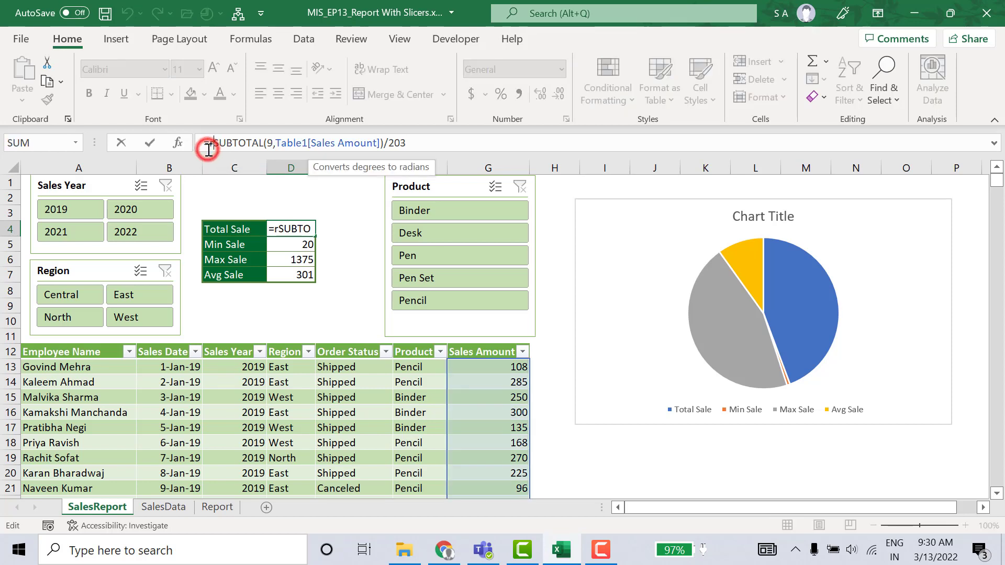
key("Down")
key("Down")
key("Tab")
key("Right")
key("Right")
key("Right")
key("Right")
key("Right")
key("Right")
key("Right")
key("Right")
key("Right")
key("Right")
key("Right")
key("Right")
key("Right")
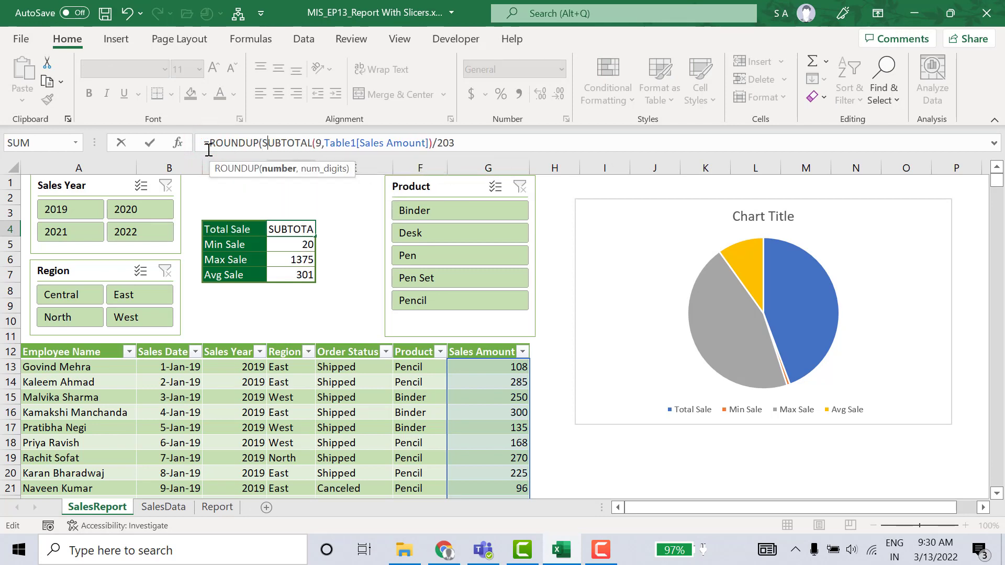
key("Right")
key("Right")
key("Right")
key("Right")
key("Right")
key("Right")
key("Right")
key("Right")
key("Right")
key("Right")
key("Right")
key("Right")
key("Right")
key("Right")
key("Right")
key("Right")
key("Right")
key("Right")
key("Right")
key("Right")
type(",")
key("Return")
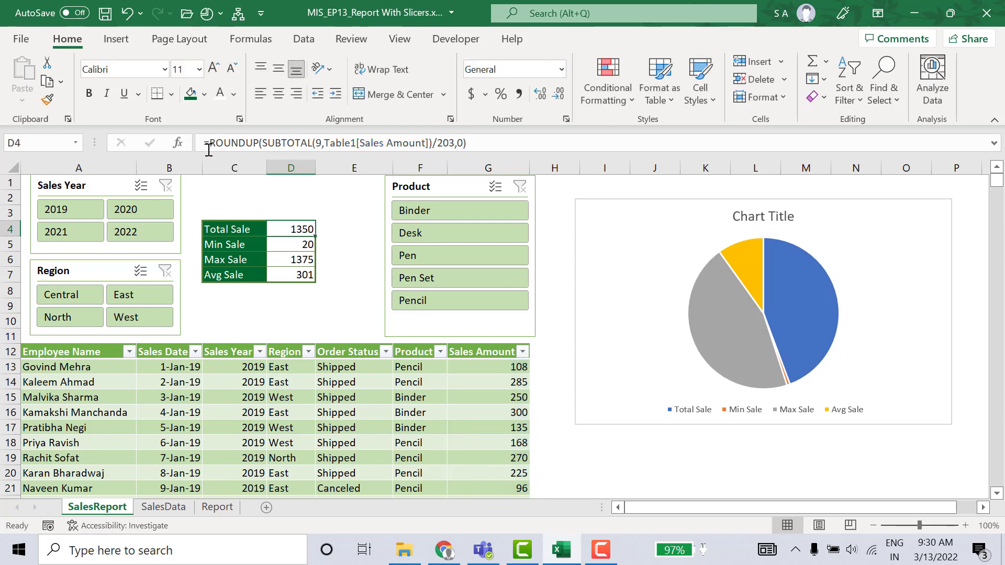
Examine the pie chart while filtering the slicers to 2020, Desk and West, and clear all three filters
left_click(153, 207)
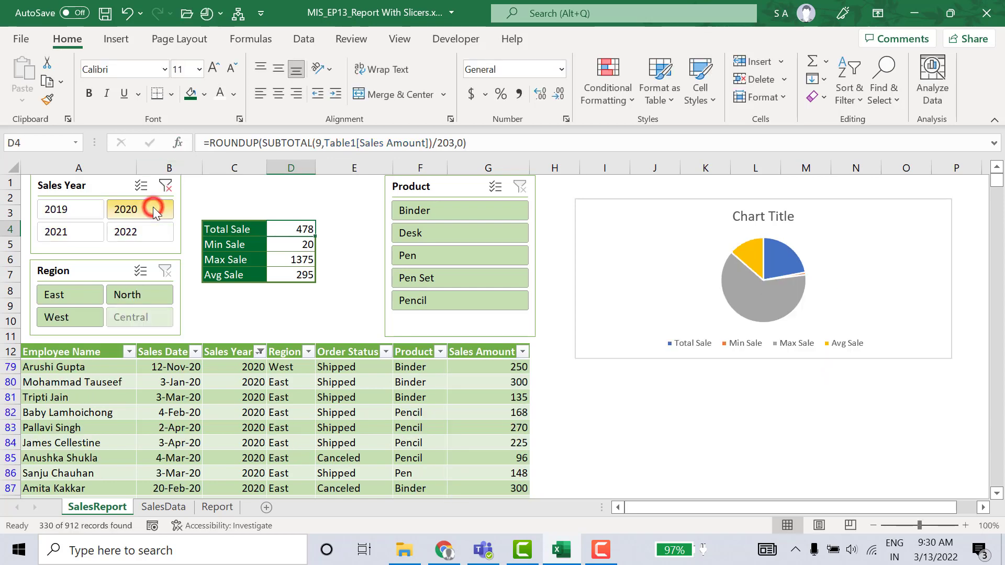
left_click(442, 231)
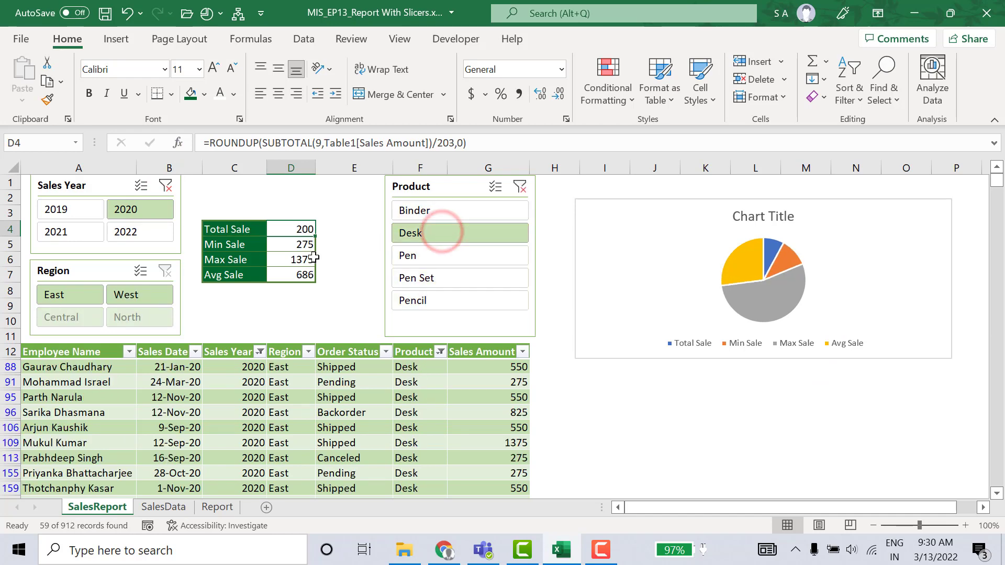
left_click(152, 296)
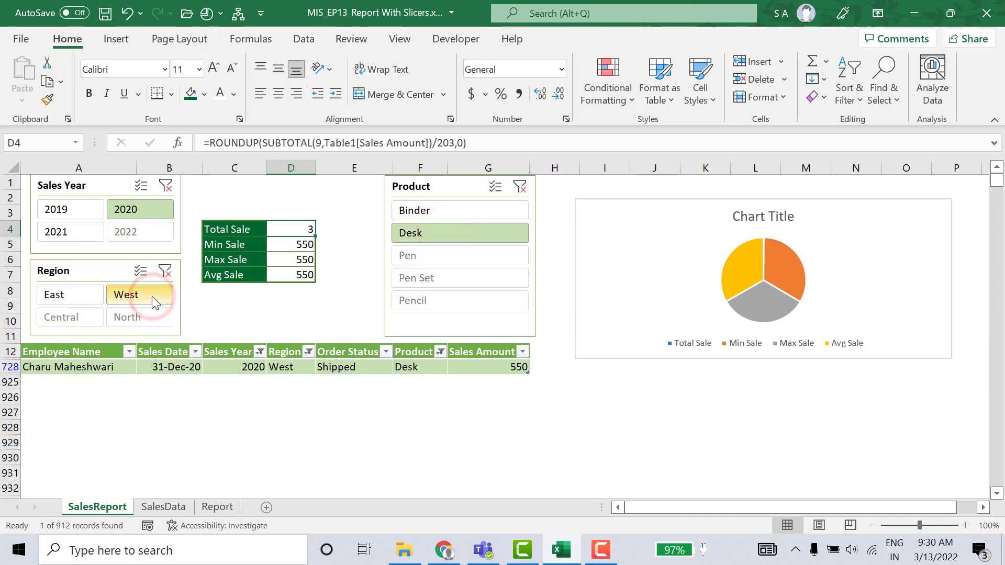
left_click(522, 190)
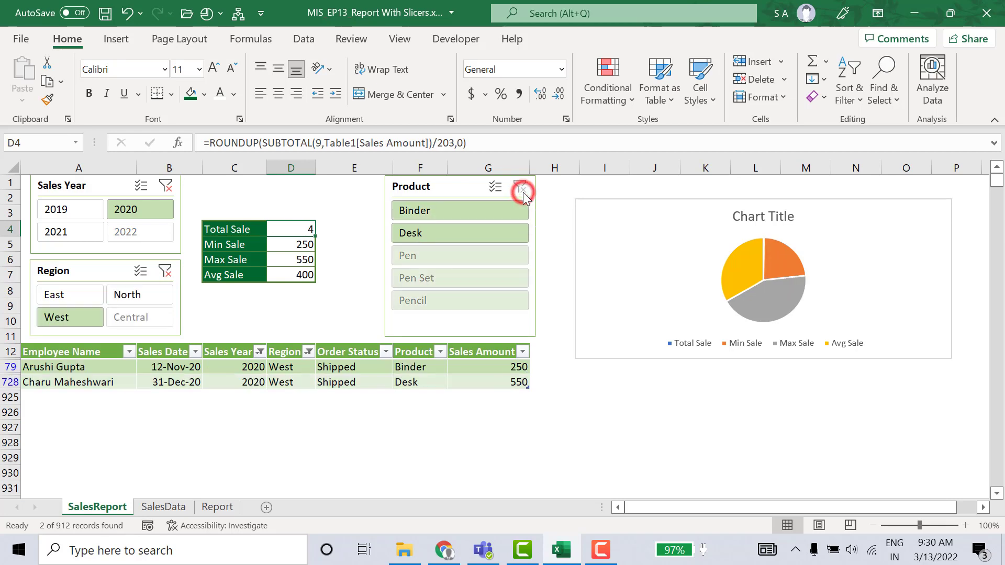
left_click(173, 272)
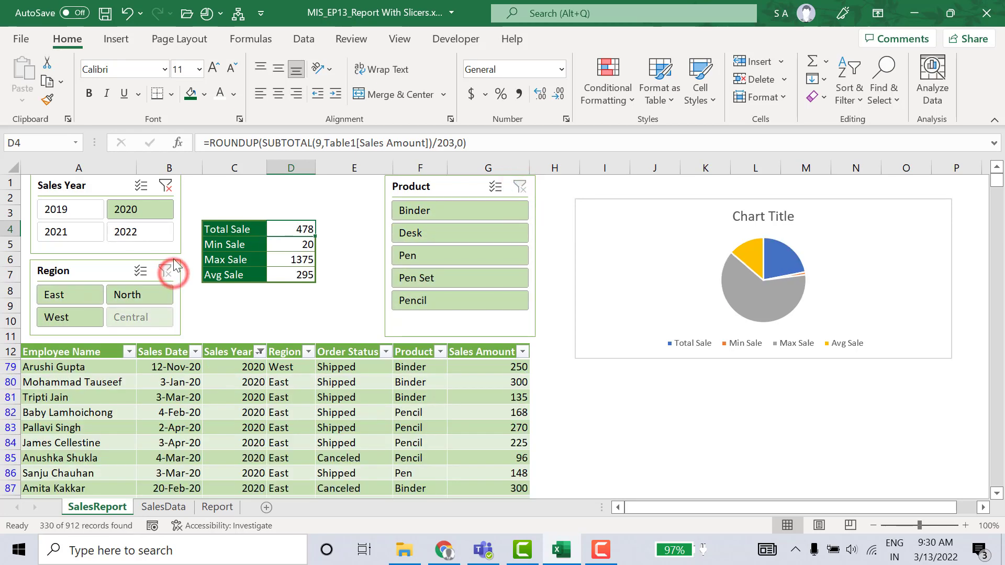
left_click(166, 187)
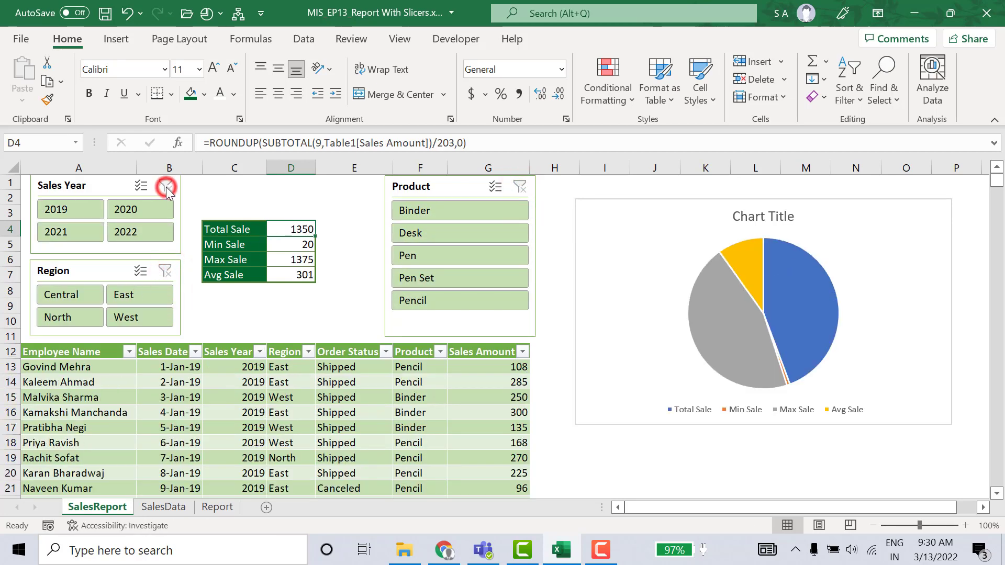
Recolour the pie chart with the orange, yellow and green Colorful palette and apply the grey gradient style with percentage labels
left_click(666, 230)
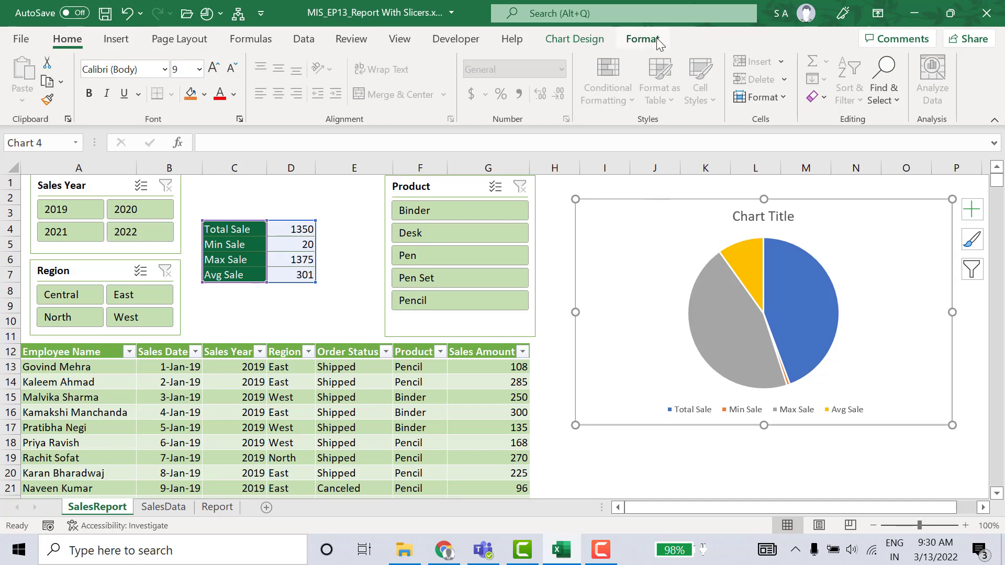
left_click(640, 41)
left_click(560, 38)
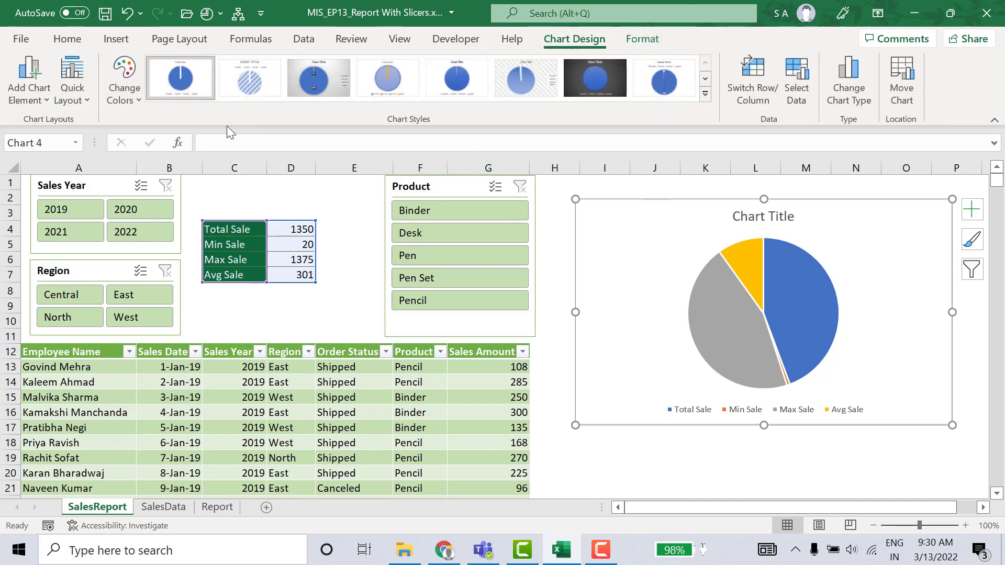
left_click(88, 102)
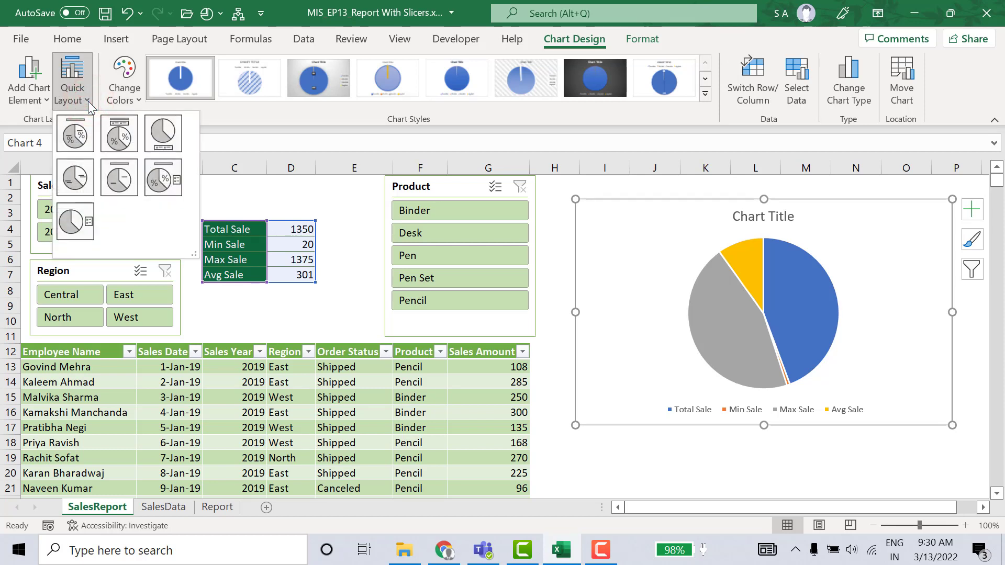
left_click(142, 100)
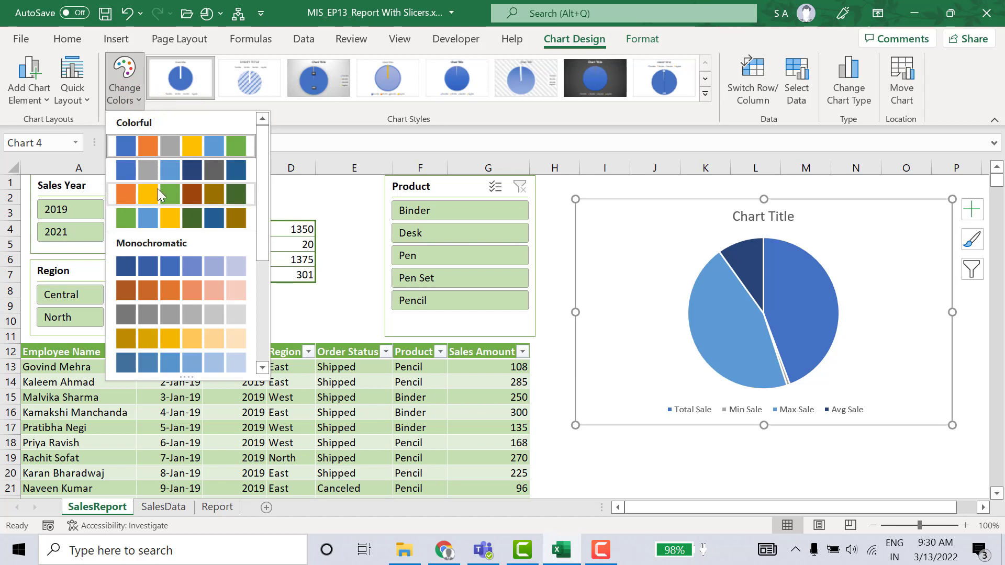
left_click(158, 194)
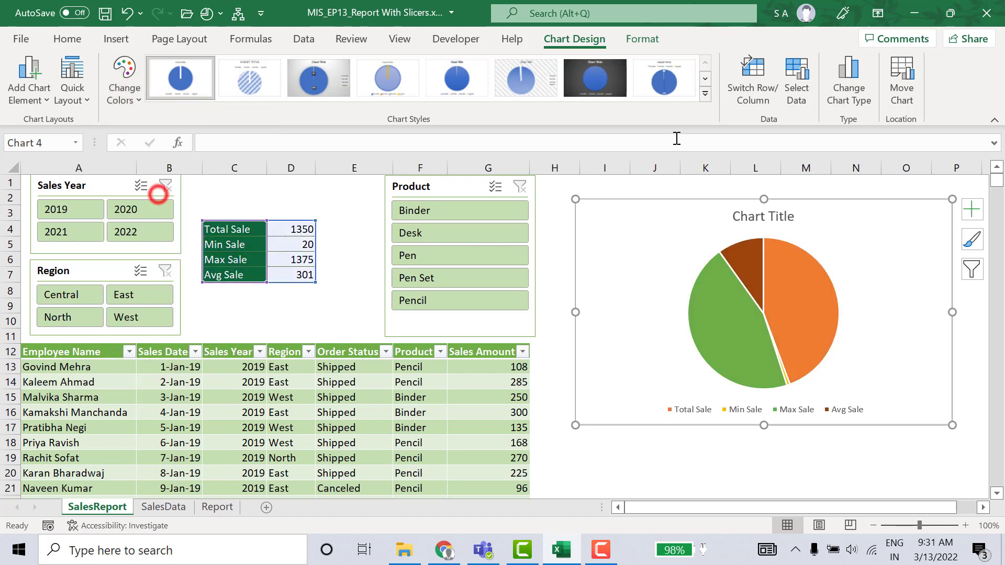
left_click(703, 96)
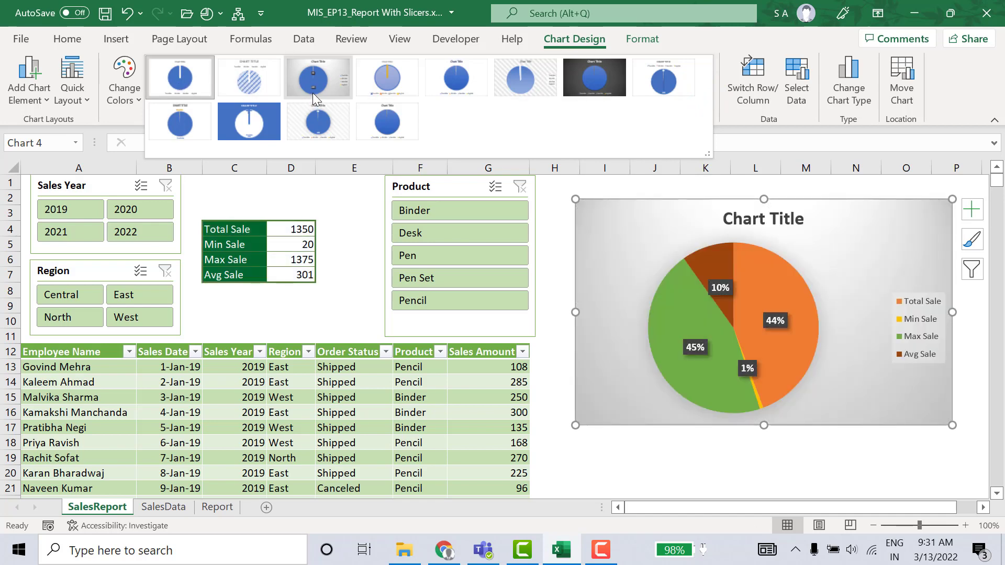
left_click(314, 89)
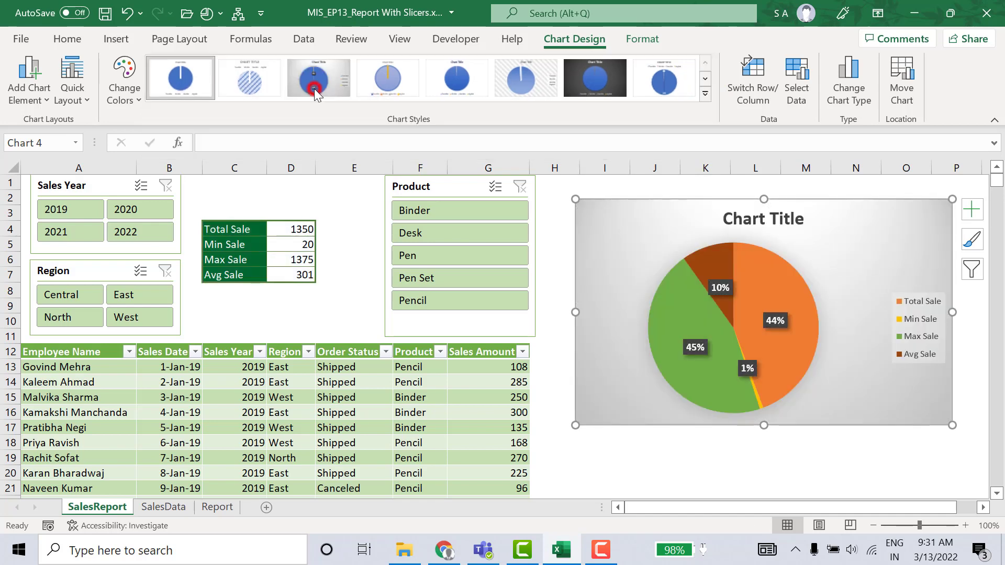
Change the pie chart's title to "Sales Report" and close the title formatting pane
double_click(761, 221)
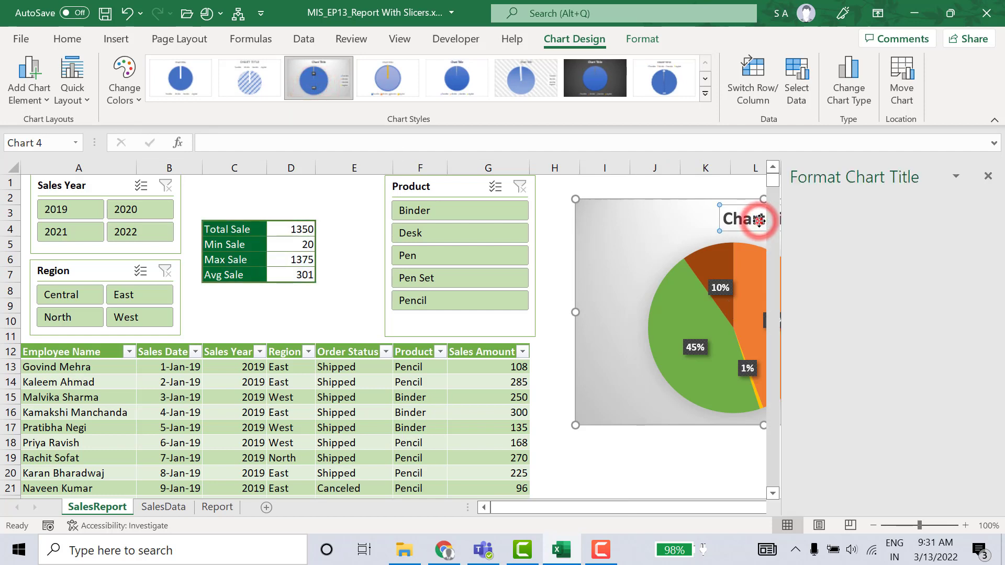
double_click(761, 221)
type("Sa")
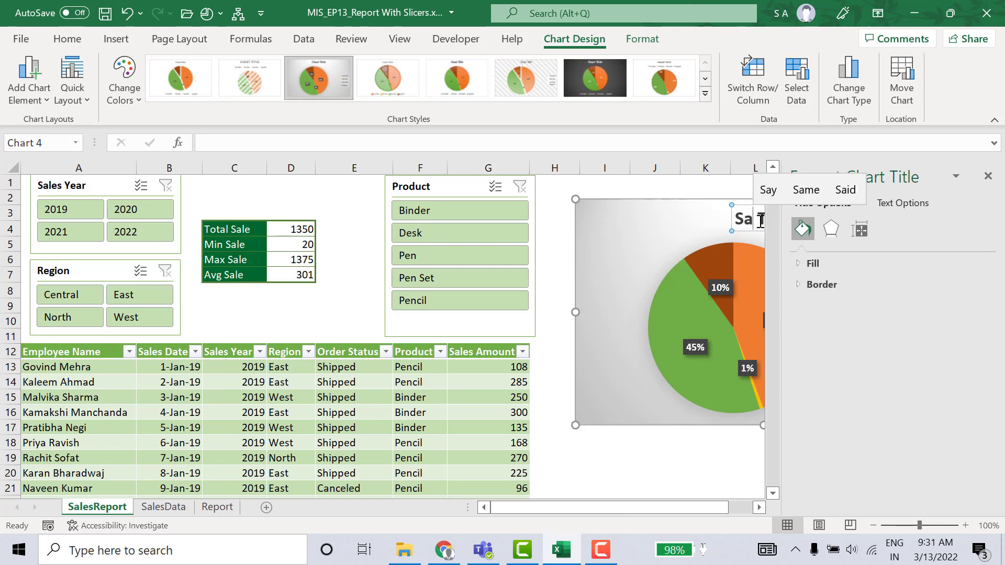
type("les Rep")
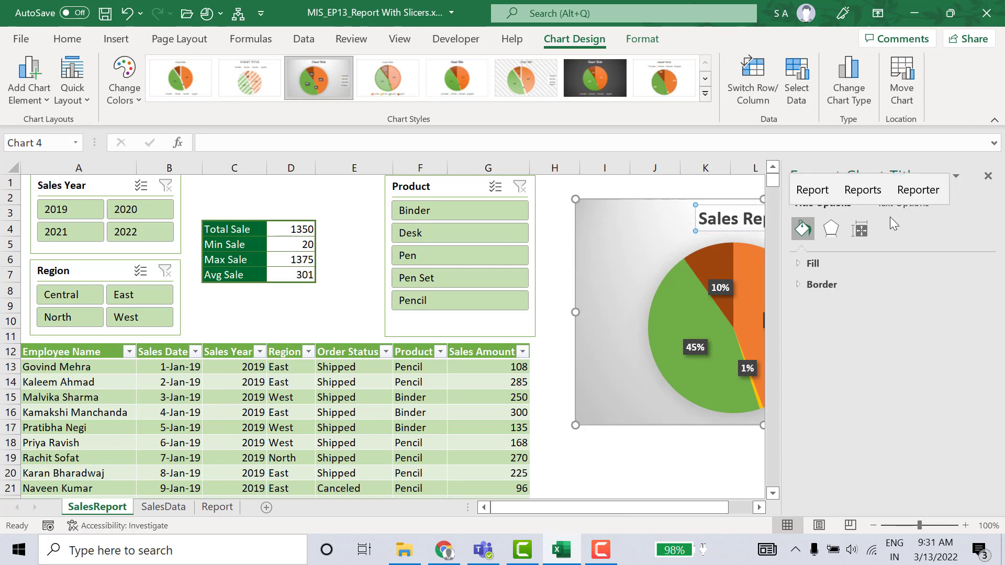
left_click(988, 176)
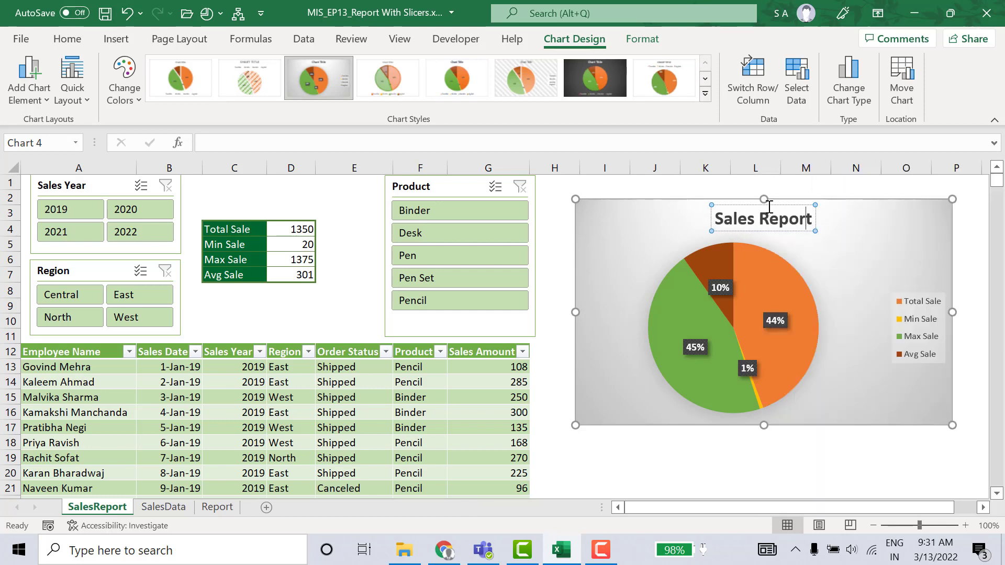
left_click(644, 200)
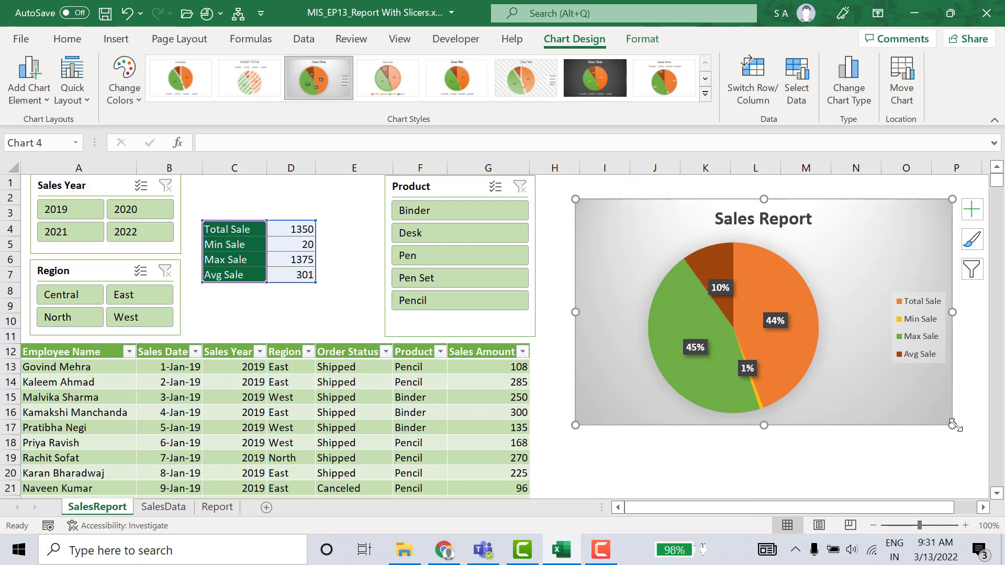
Enlarge the Sales Report pie chart slightly so it extends to about column P and row 18, and deselect it
left_click_drag(954, 425, 874, 444)
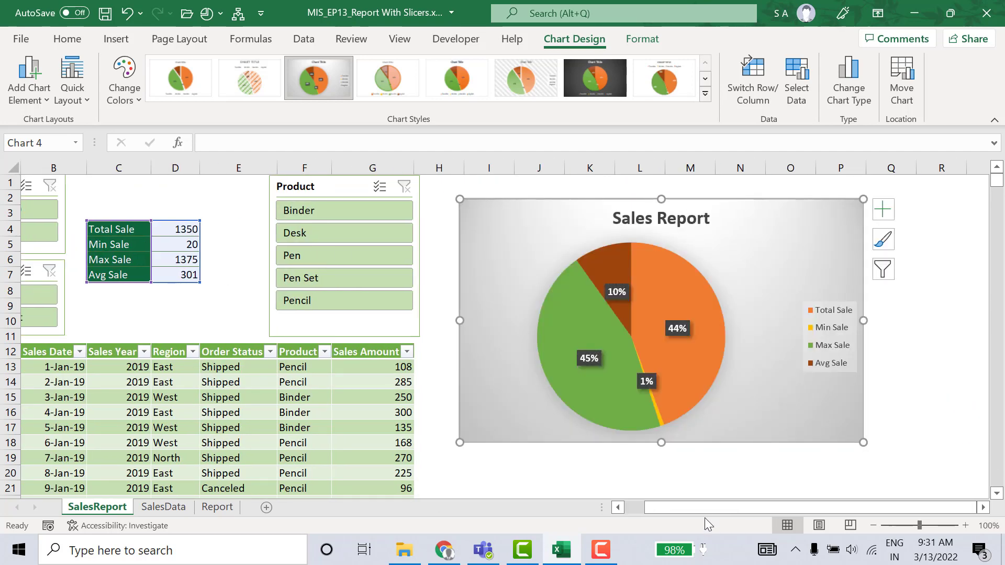
left_click_drag(695, 507, 586, 511)
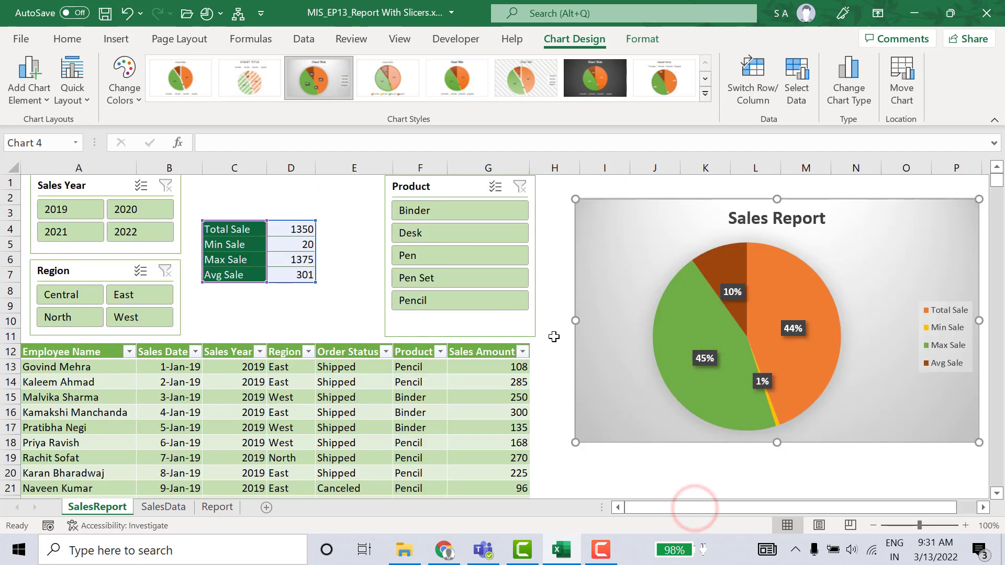
left_click(322, 194)
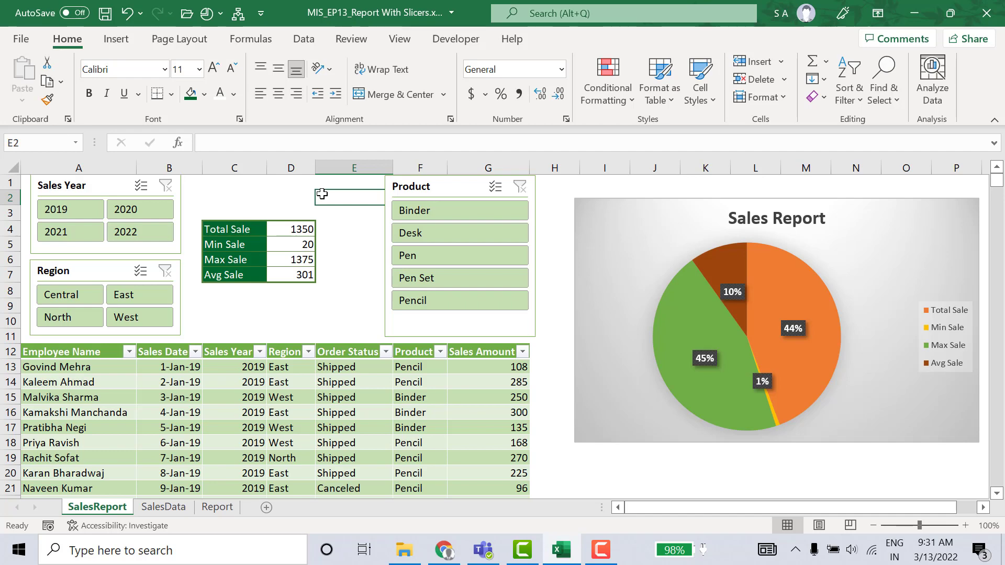
Select the SalesReport sheet's blank cells with Go To Special and fill them with the lightest green theme colour
key("ctrl+a")
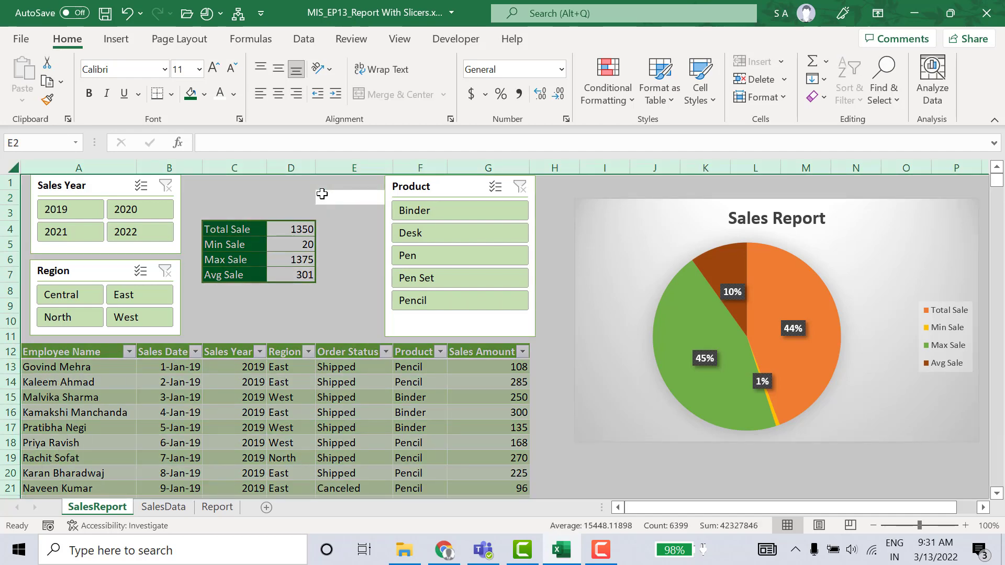
left_click(322, 195)
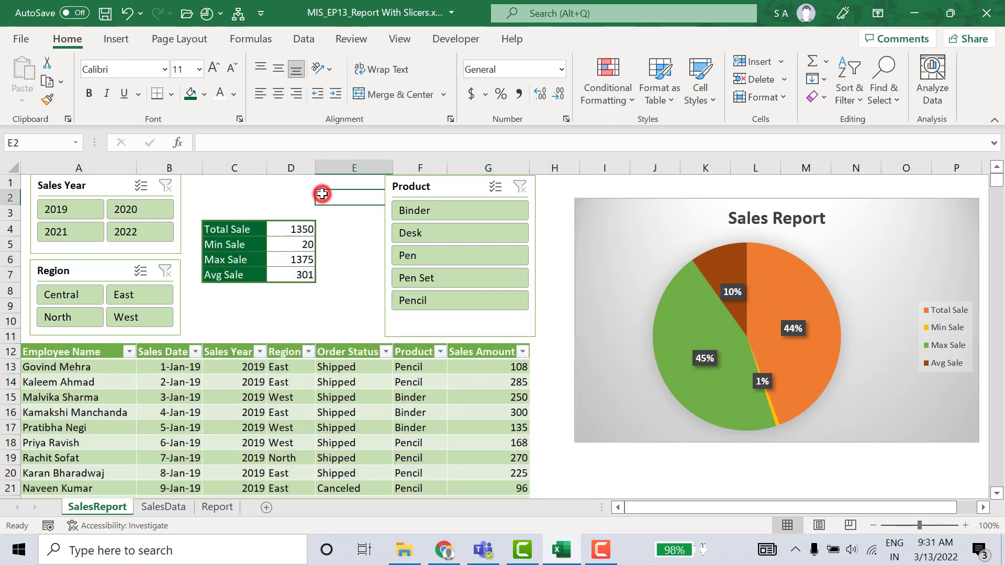
left_click(18, 167)
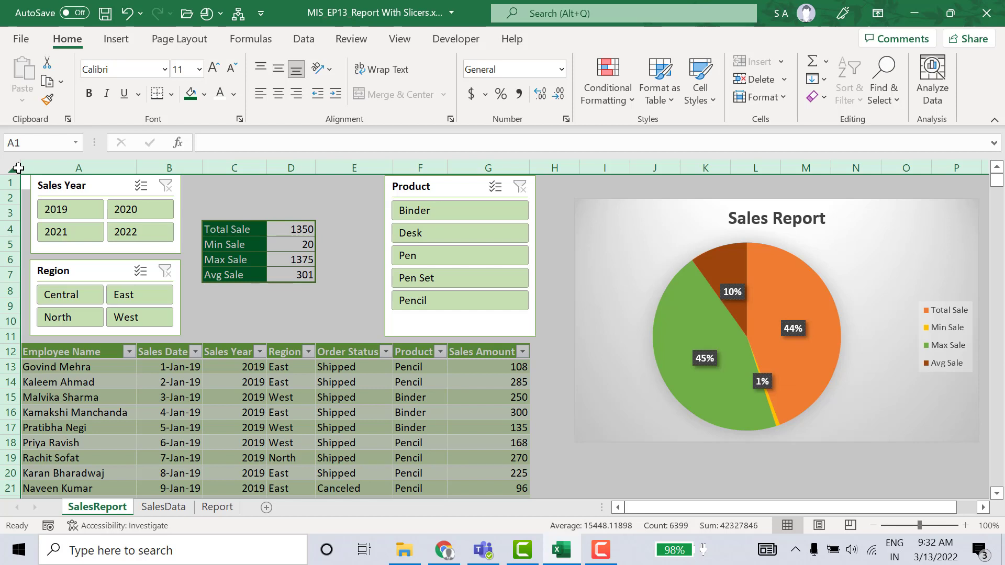
key("F5")
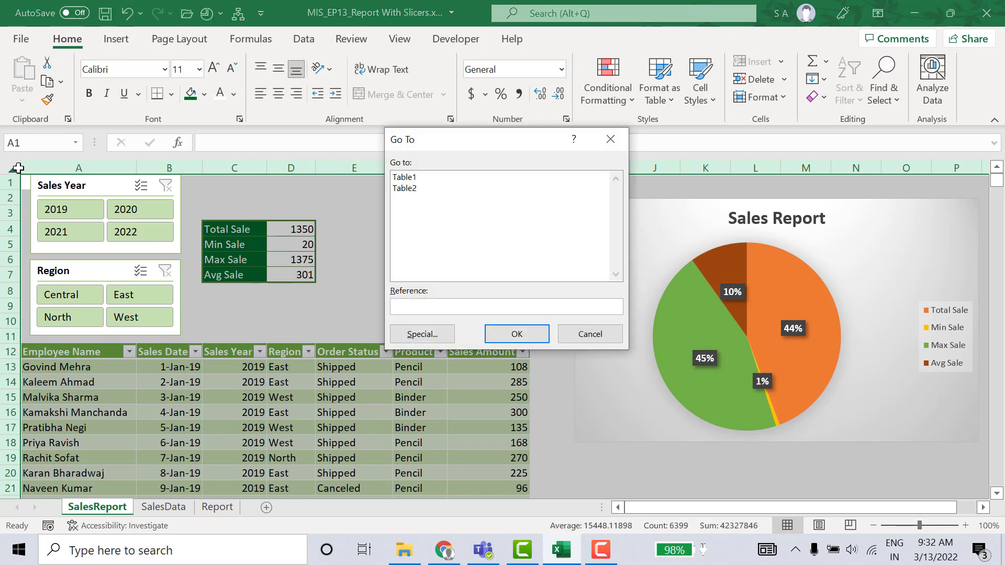
left_click(414, 332)
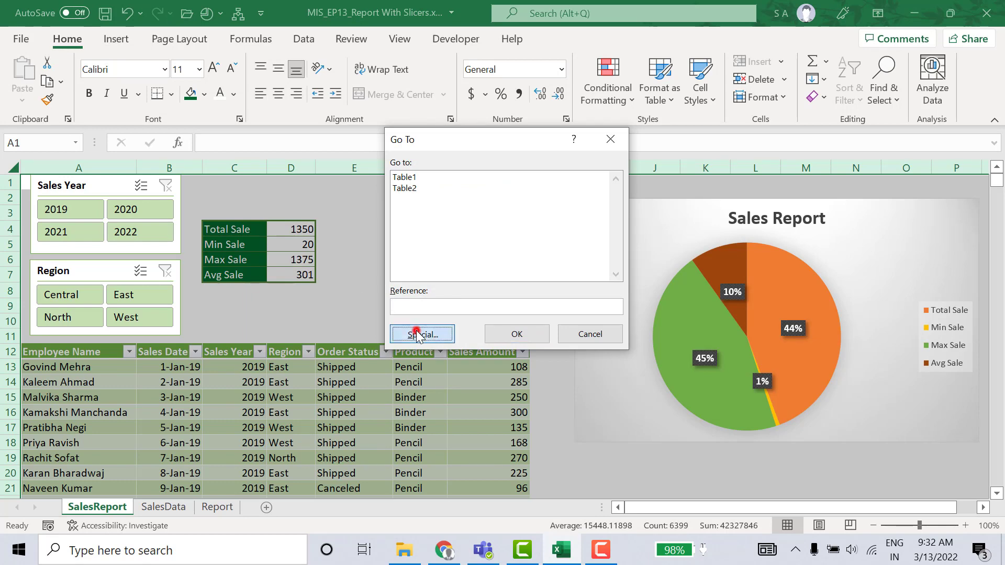
left_click(428, 267)
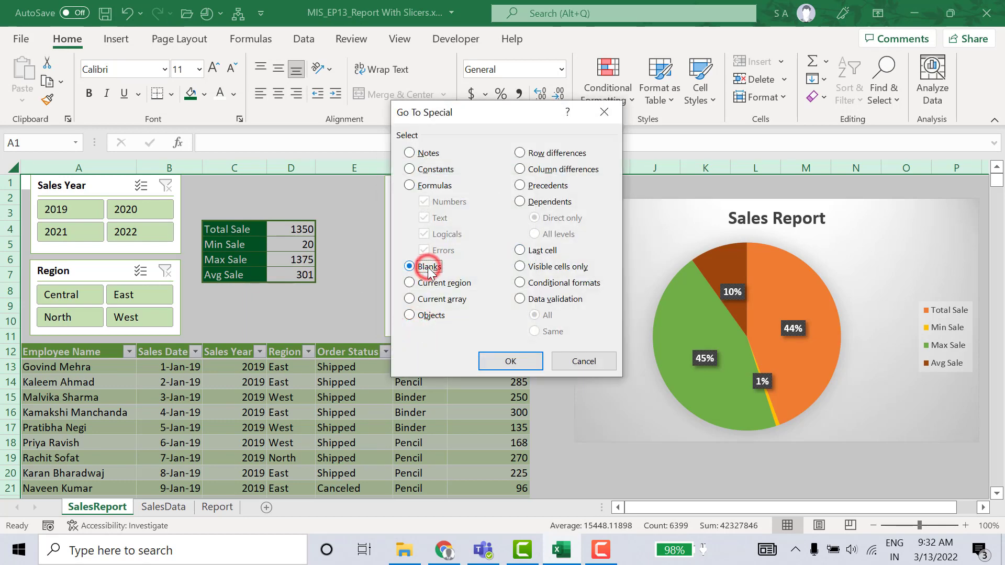
left_click(501, 366)
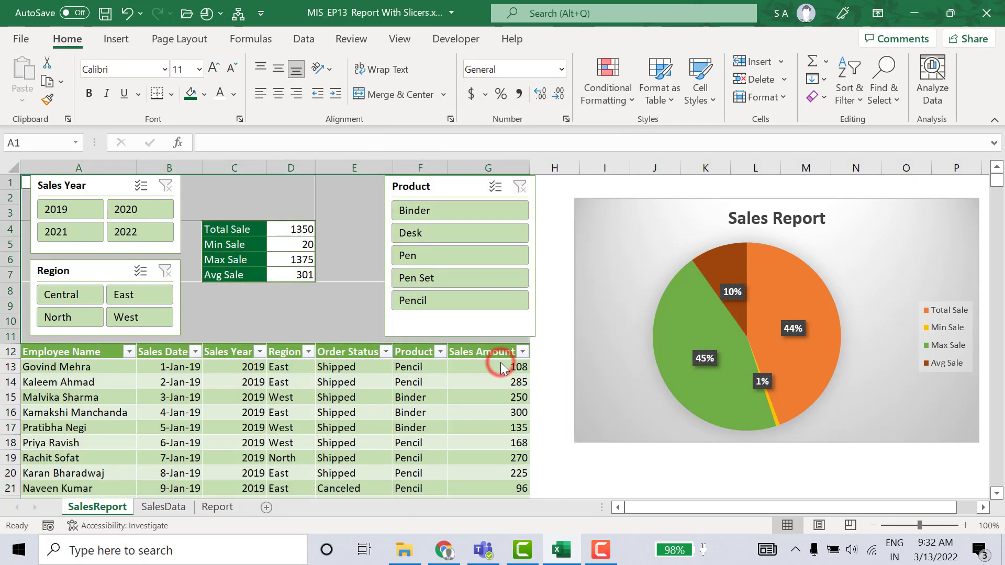
left_click(205, 97)
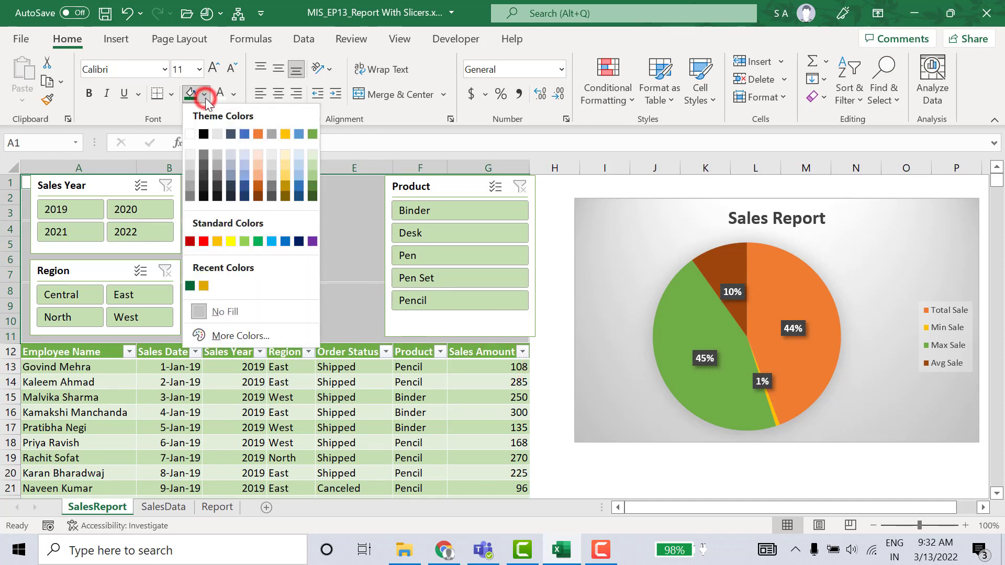
left_click(312, 154)
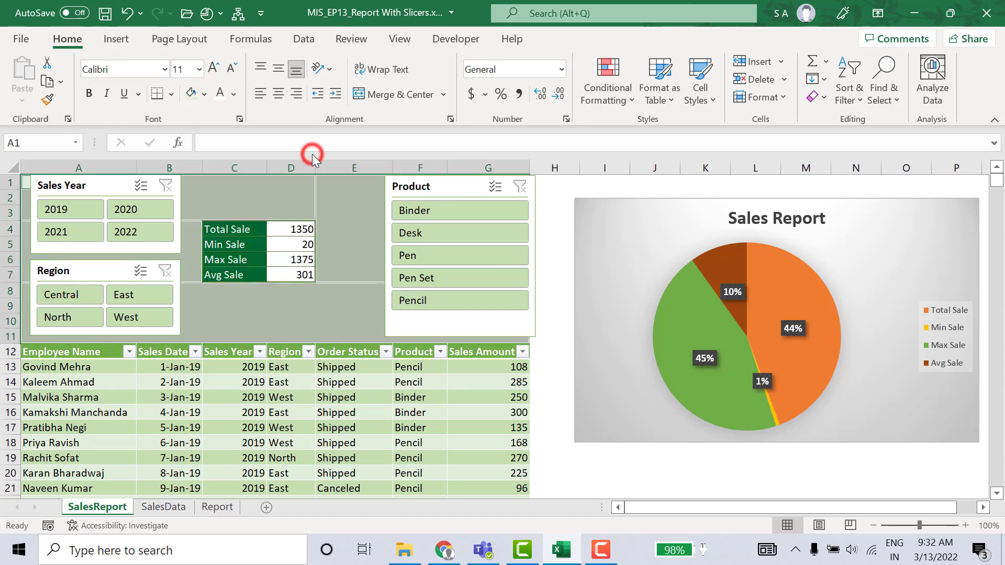
Fill all columns from H to XFD with the same light green, return to cell A1 and save the workbook
left_click(566, 250)
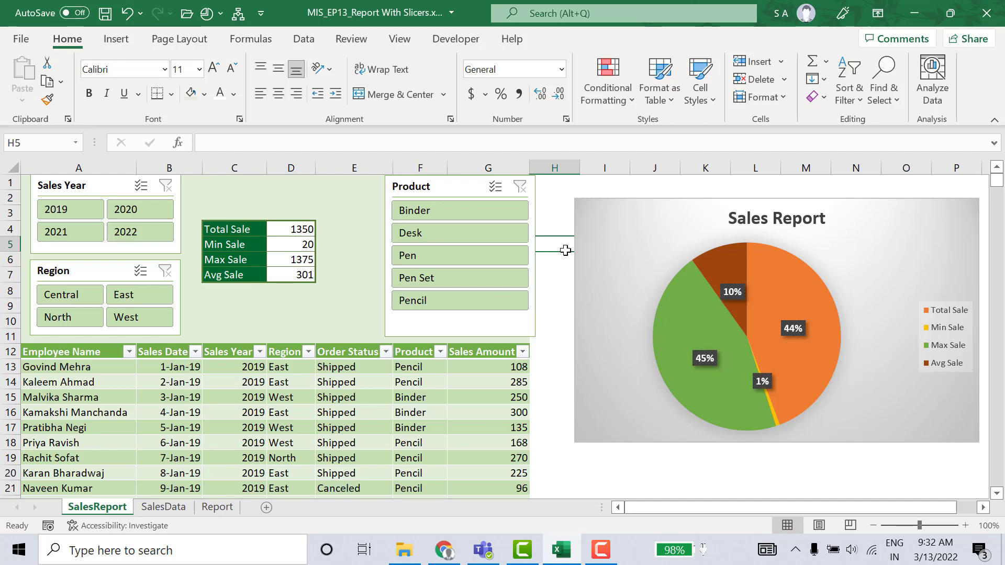
key("ctrl+a")
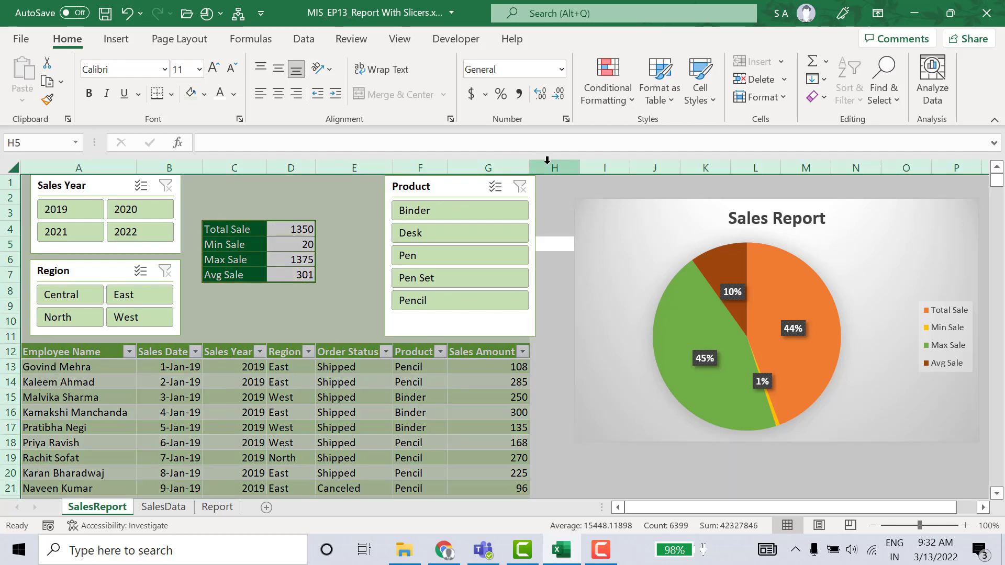
left_click(554, 166)
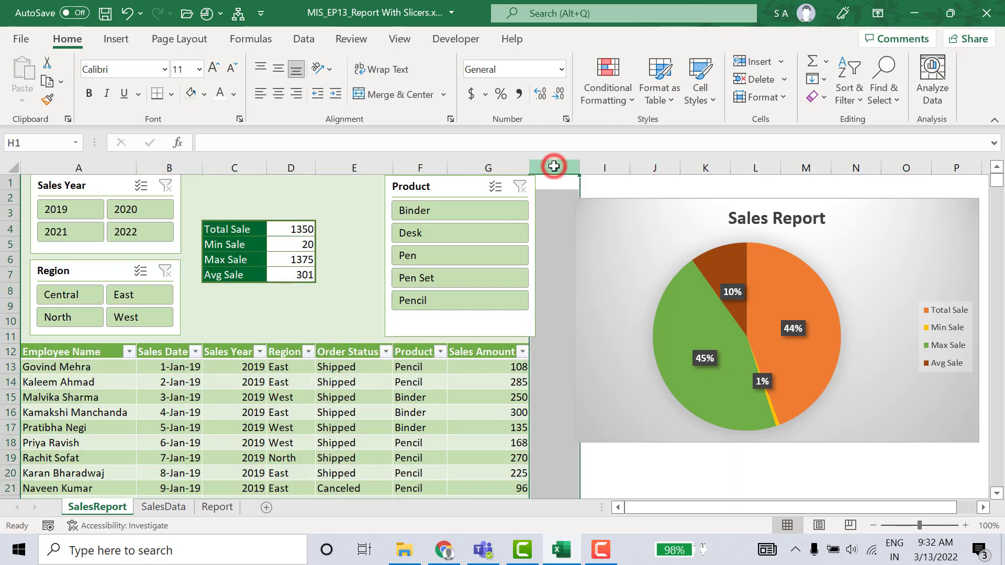
key("End")
key("shift+Right")
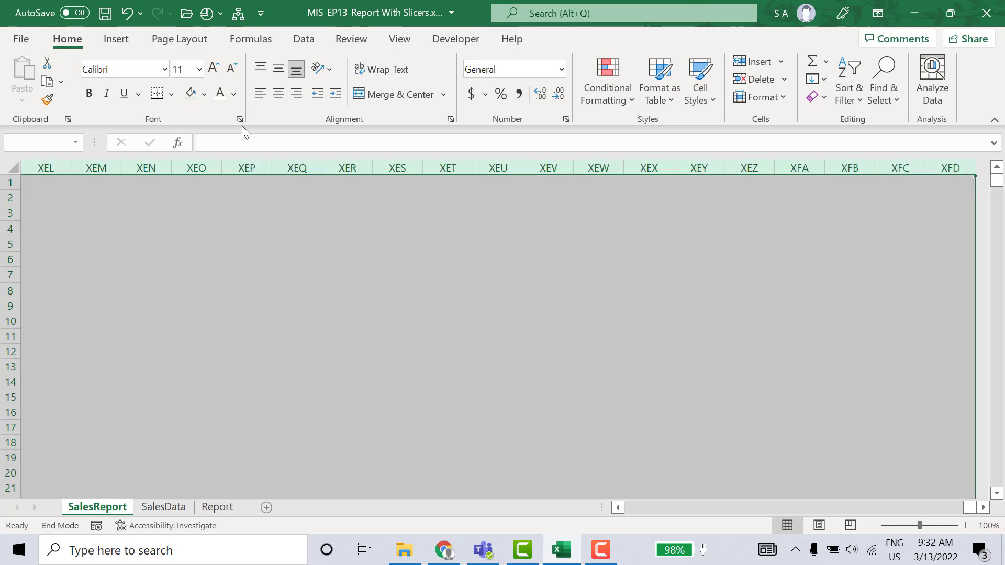
left_click(191, 91)
key("Left")
key("Left")
key("Left")
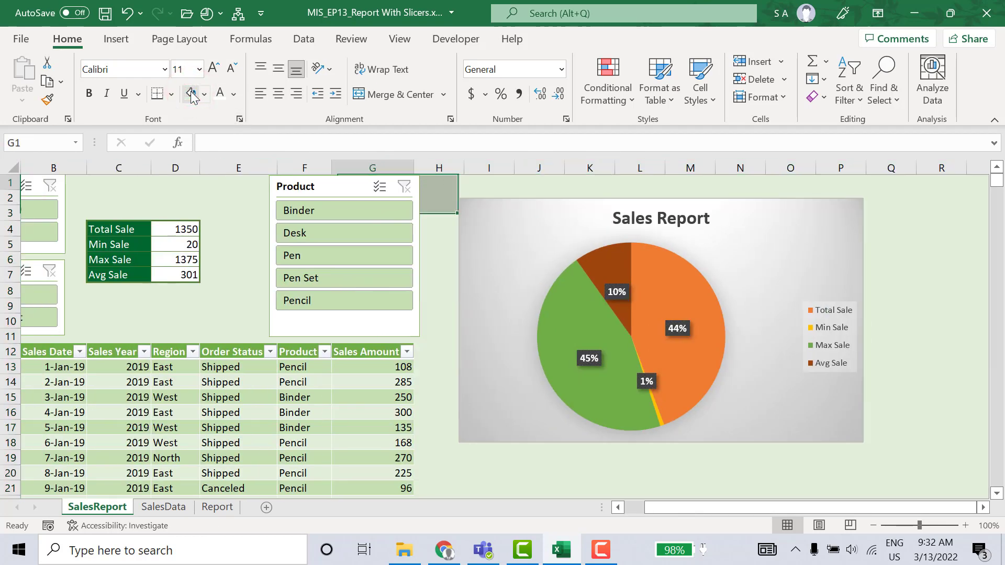
key("Left")
key("Left")
key("Left")
key("Left")
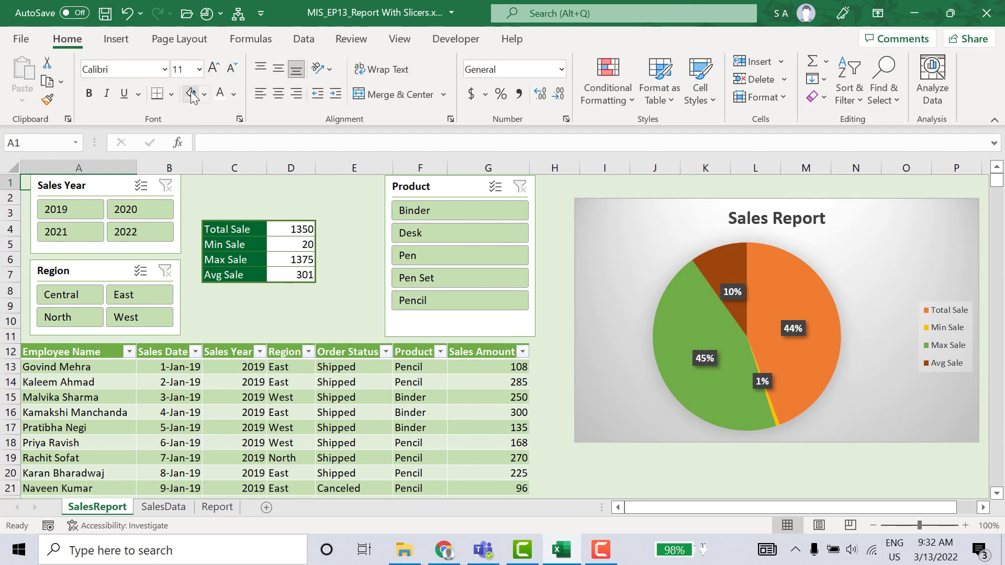
key("ctrl+s")
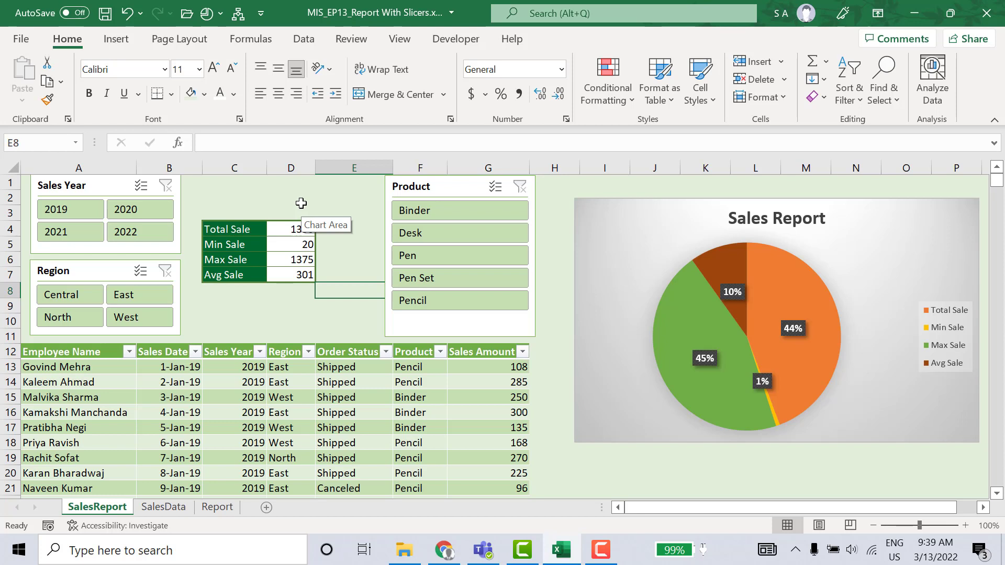
Check the summary and pie chart while filtering to the North region and year 2019, and clear the Region filter
left_click(312, 308)
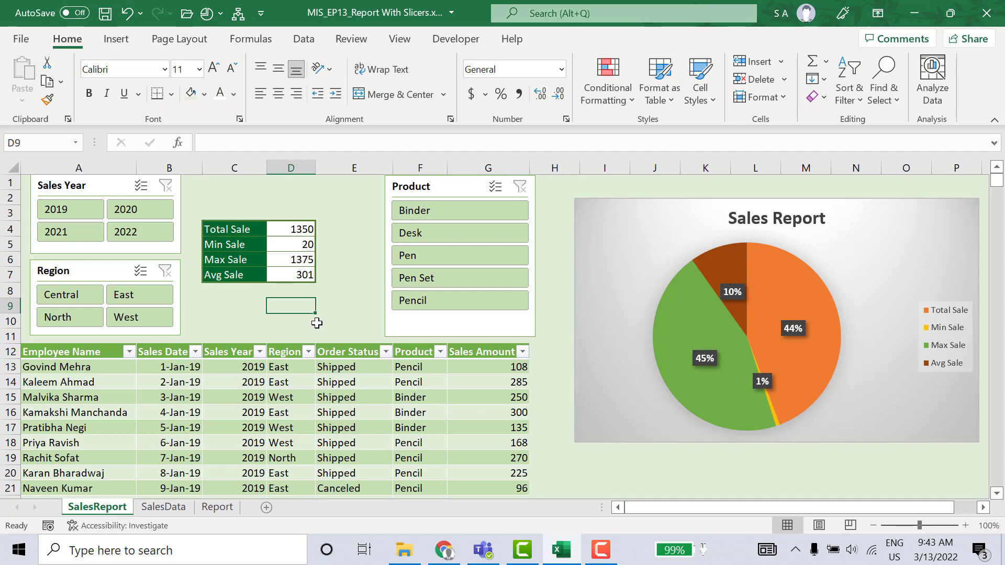
left_click(88, 322)
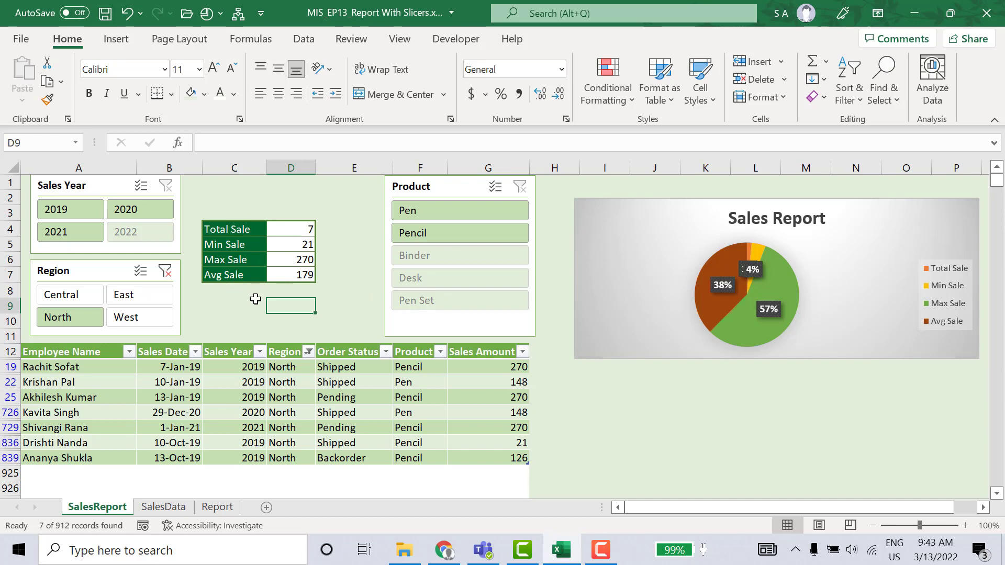
left_click(89, 212)
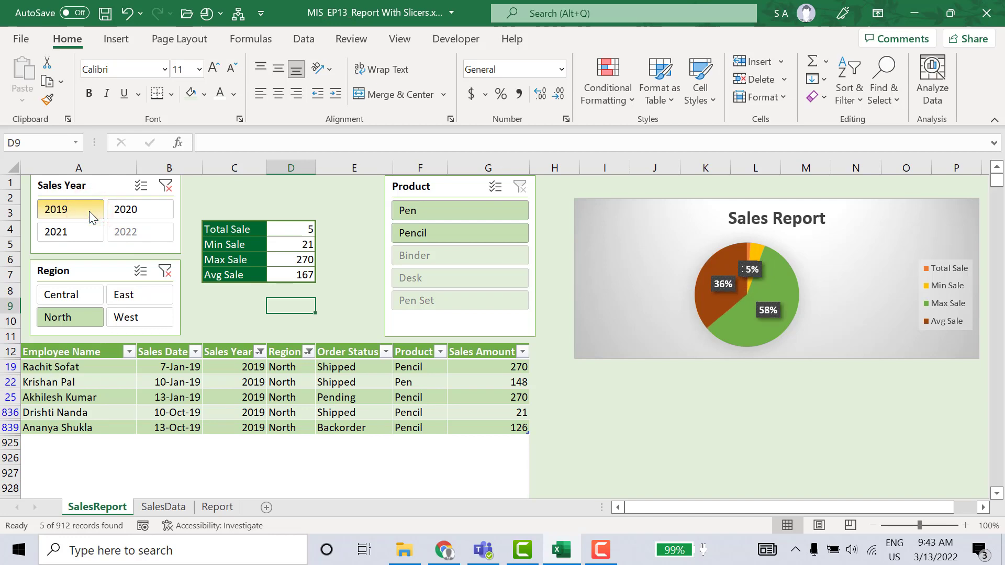
left_click(165, 270)
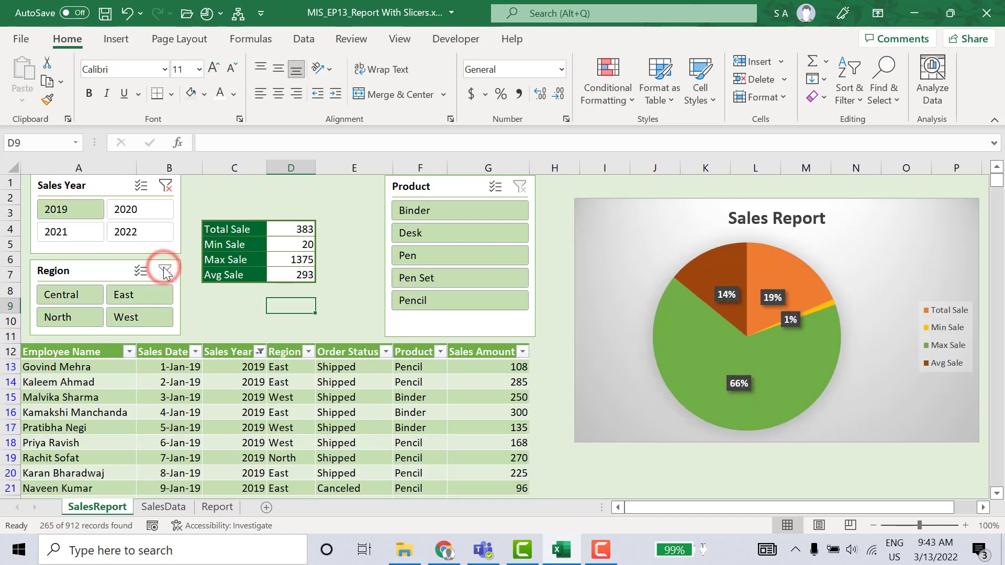